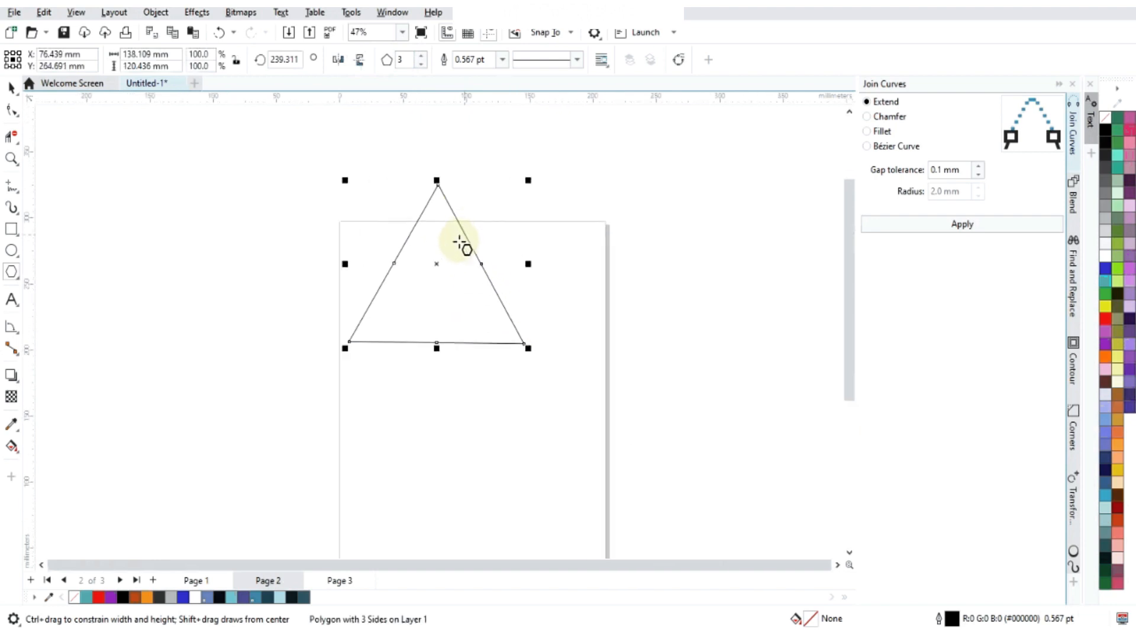
- Scale the triangle down to about 91 mm wide and set its rotation angle to 0 degrees
{"action": "left_click_drag", "start_coordinate": [529, 351], "coordinate": [471, 310]}
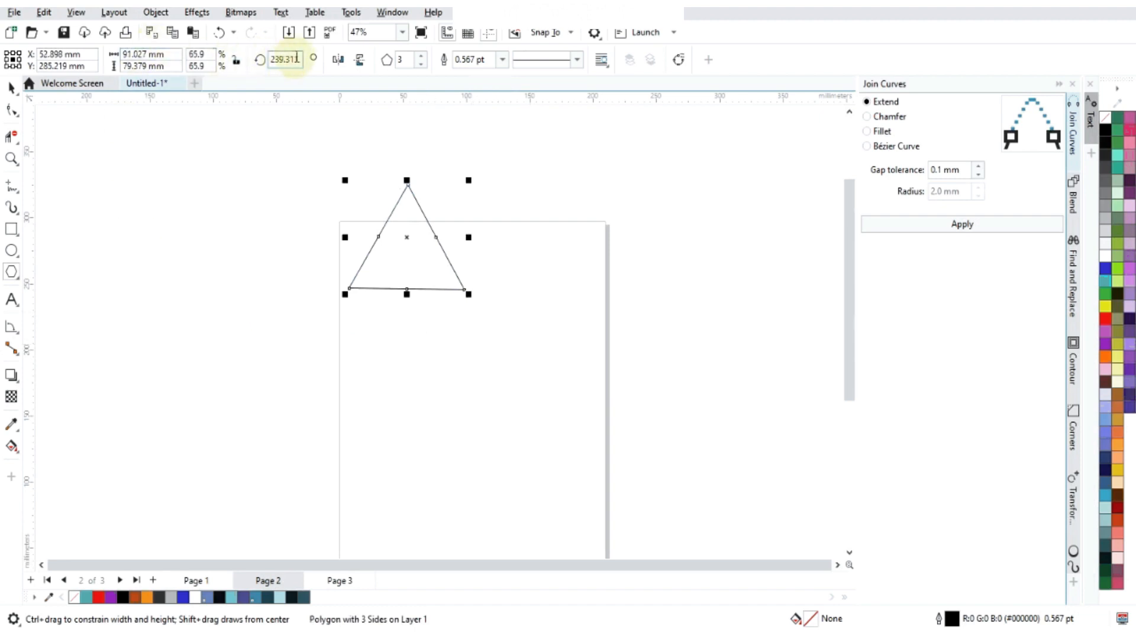
{"action": "double_click", "coordinate": [275, 59]}
{"action": "type", "text": "0"}
{"action": "key", "text": "Return"}
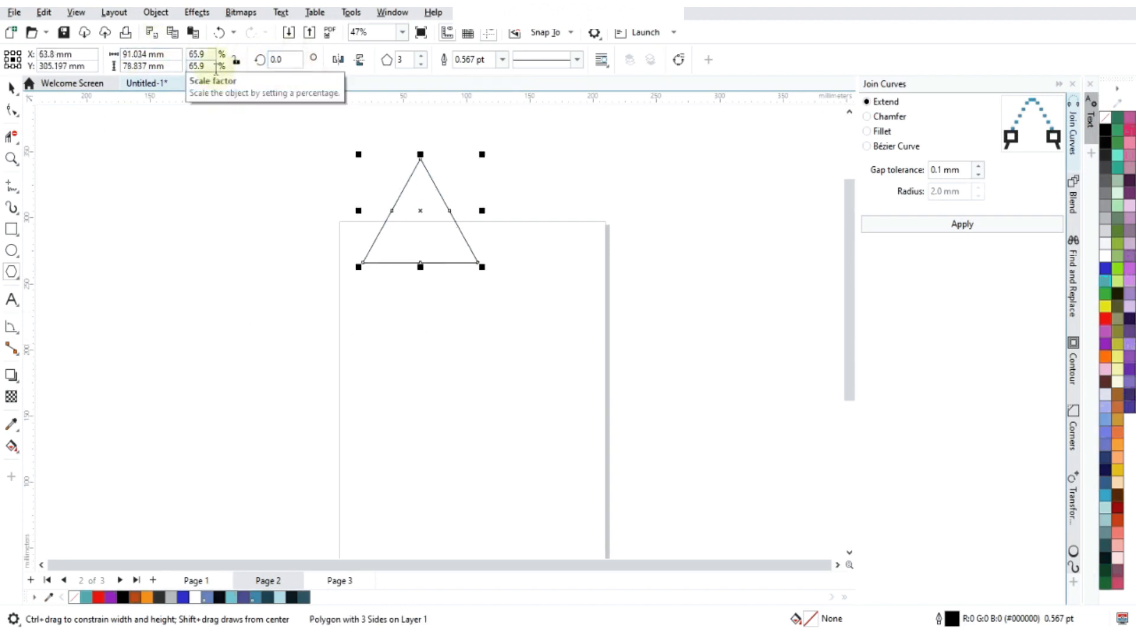
- Move the triangle down onto the page so it lies fully inside the page borders
{"action": "left_click", "coordinate": [11, 87]}
{"action": "left_click_drag", "start_coordinate": [419, 209], "coordinate": [452, 348]}
{"action": "scroll", "coordinate": [453, 346], "scroll_direction": "up", "scroll_amount": 2}
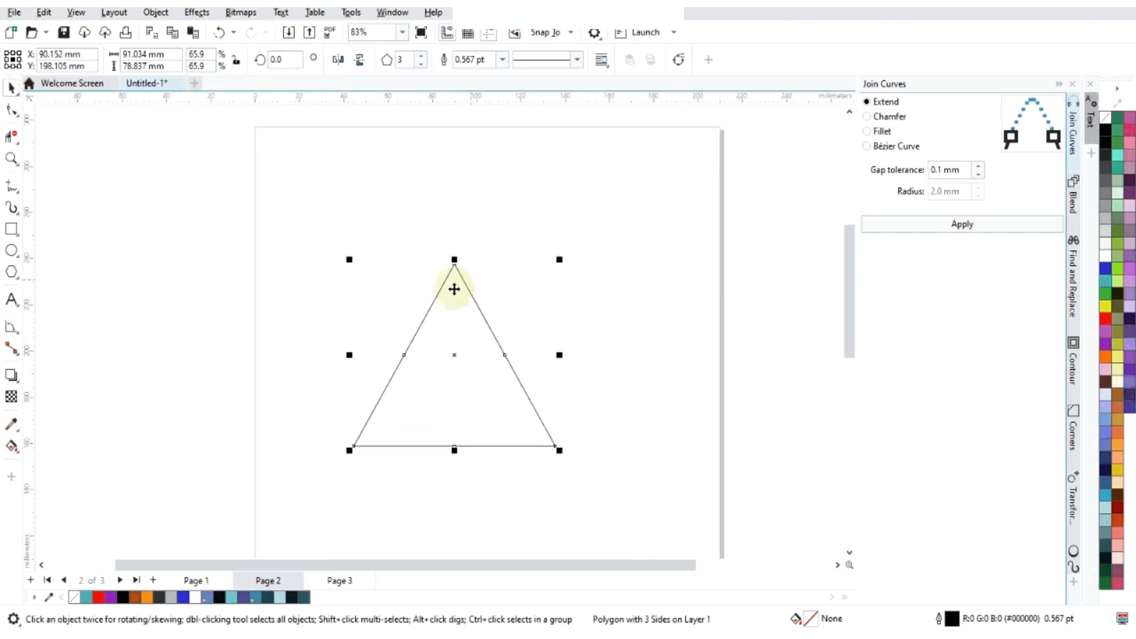
{"action": "scroll", "coordinate": [457, 283], "scroll_direction": "up", "scroll_amount": 1}
- Duplicate the triangle and shift the copy straight down in 20 mm steps to 40 mm below the original
{"action": "left_click", "coordinate": [104, 171]}
{"action": "left_click", "coordinate": [499, 61]}
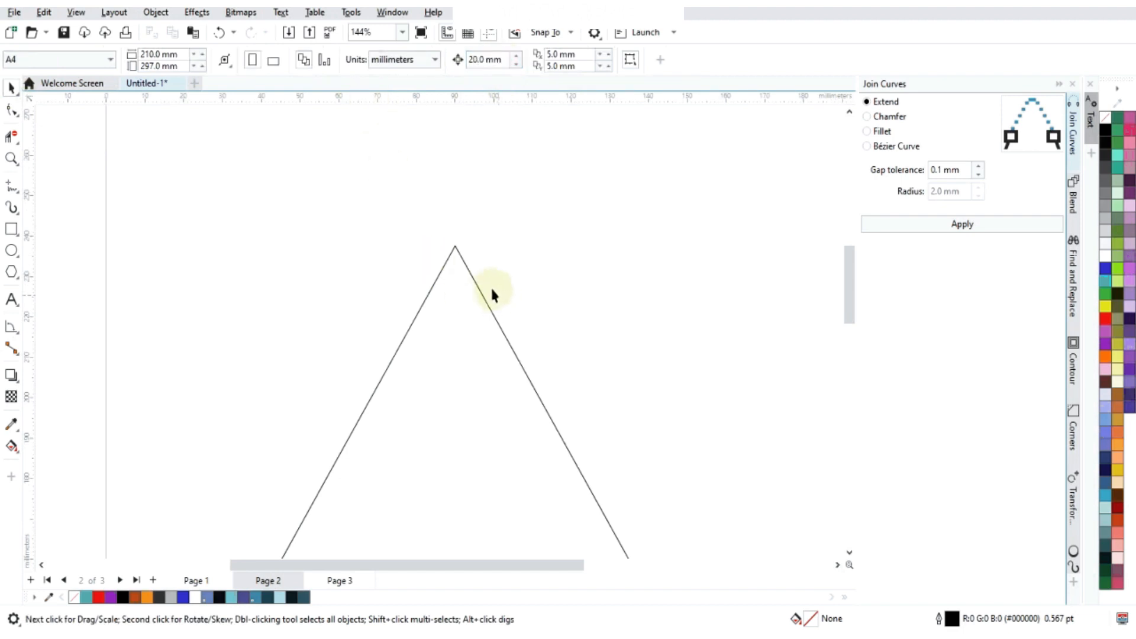
{"action": "left_click", "coordinate": [463, 263]}
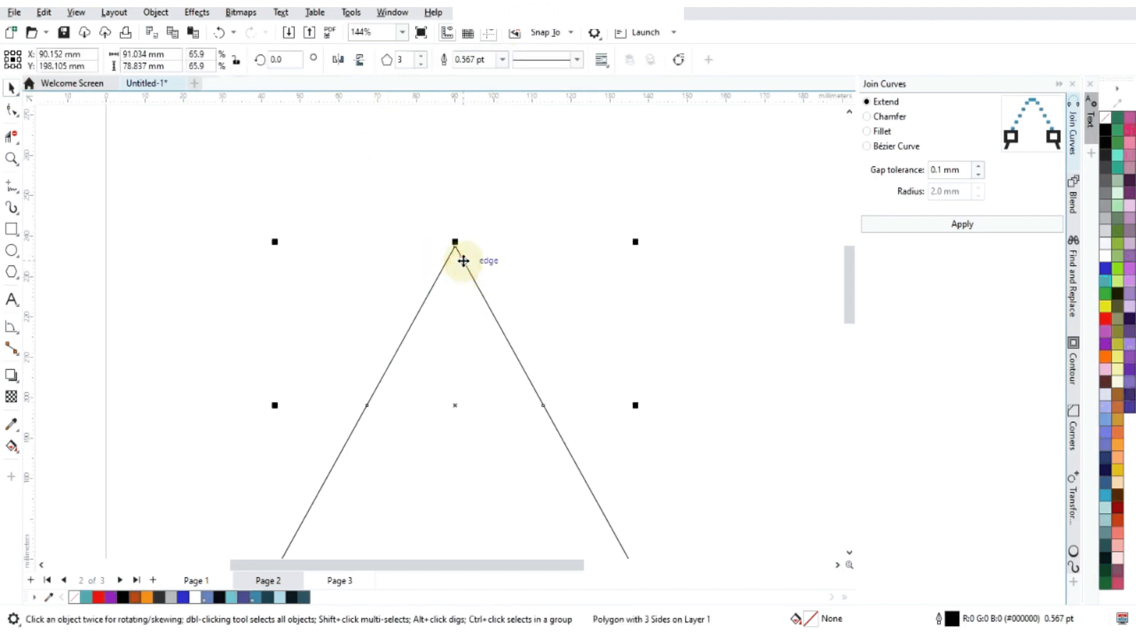
{"action": "key", "text": "ctrl+d"}
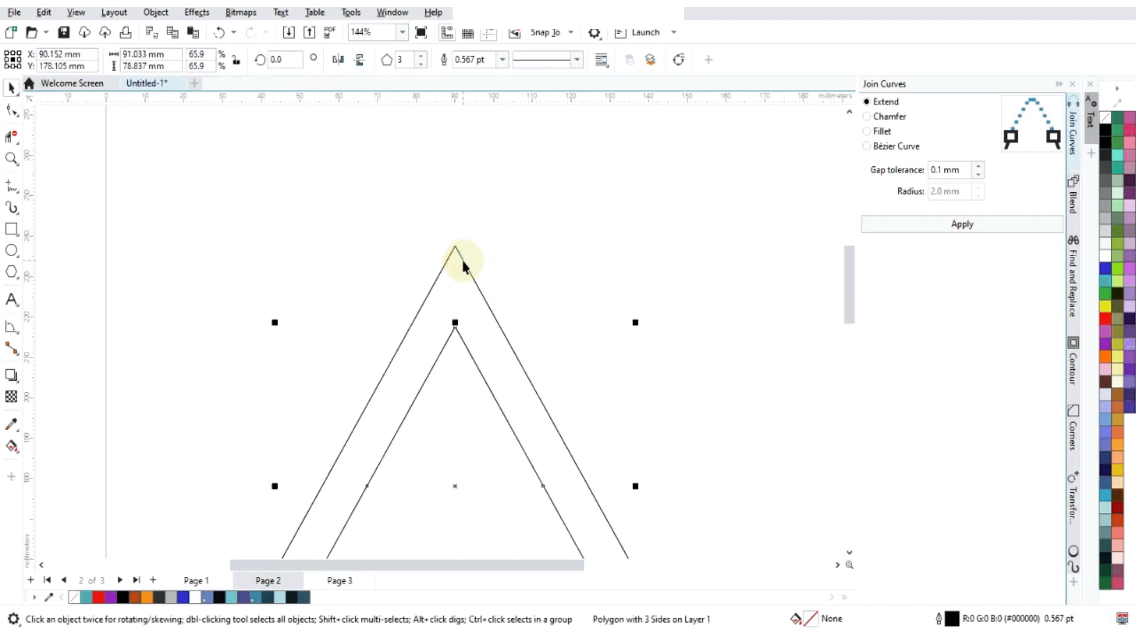
{"action": "scroll", "coordinate": [497, 331], "scroll_direction": "down", "scroll_amount": 3}
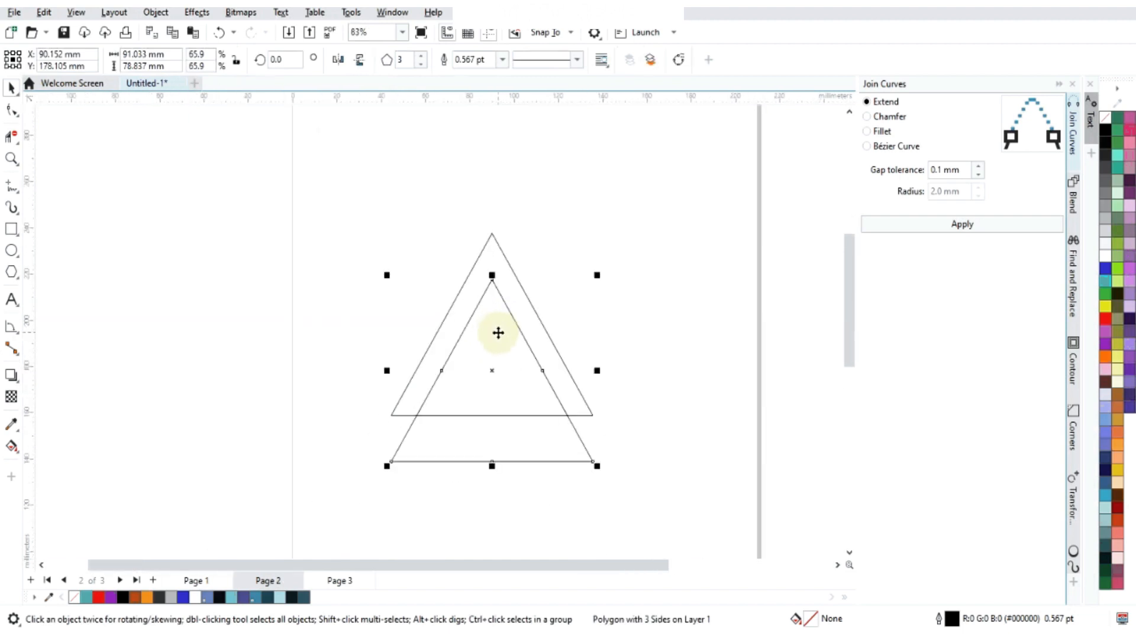
{"action": "key", "text": "Down"}
{"action": "scroll", "coordinate": [487, 357], "scroll_direction": "up", "scroll_amount": 1}
{"action": "scroll", "coordinate": [522, 330], "scroll_direction": "down", "scroll_amount": 2}
- Delete the upper triangle's base segment inside the copy and the copy's portion below that base, leaving an A-shaped outline
{"action": "left_click", "coordinate": [13, 136]}
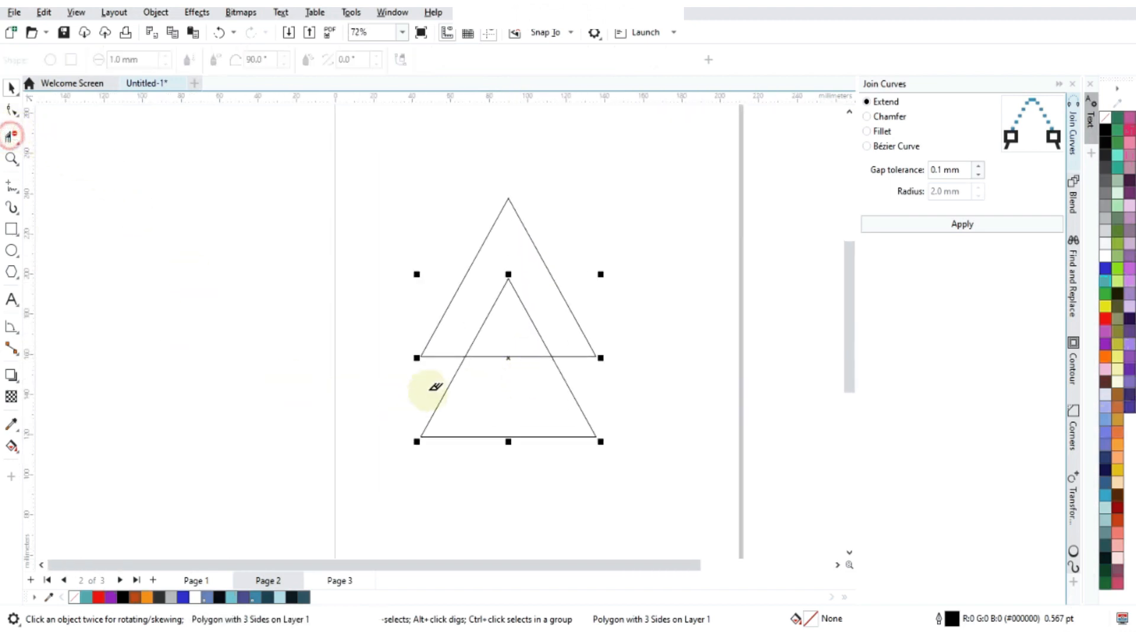
{"action": "left_click", "coordinate": [509, 356]}
{"action": "left_click", "coordinate": [513, 437]}
{"action": "scroll", "coordinate": [532, 324], "scroll_direction": "up", "scroll_amount": 2}
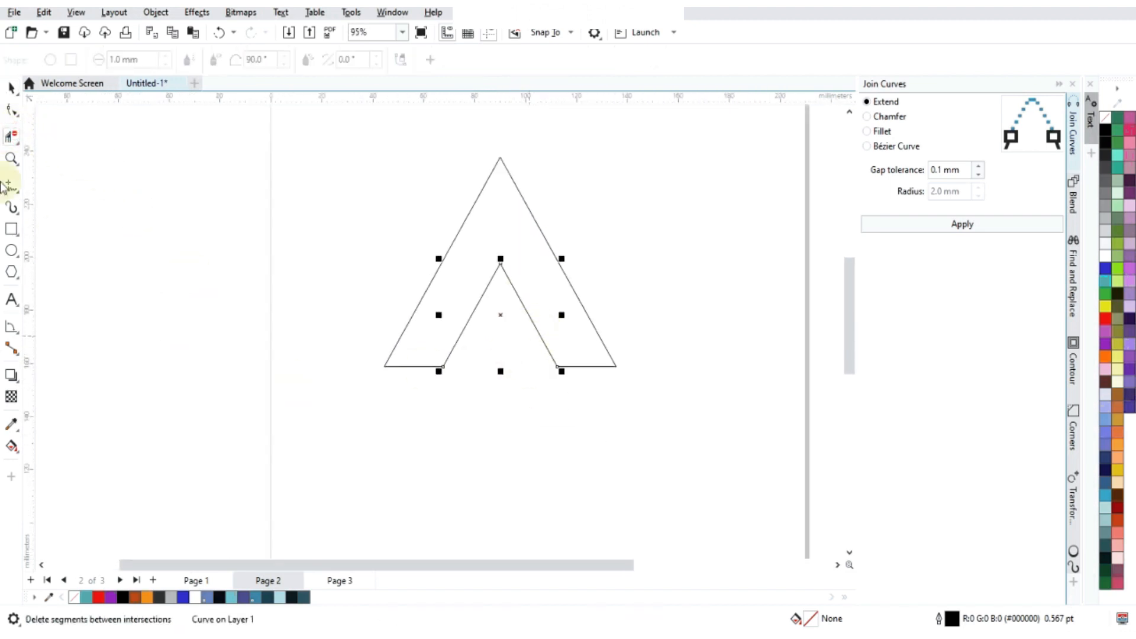
{"action": "left_click", "coordinate": [13, 89]}
{"action": "scroll", "coordinate": [532, 308], "scroll_direction": "down", "scroll_amount": 2}
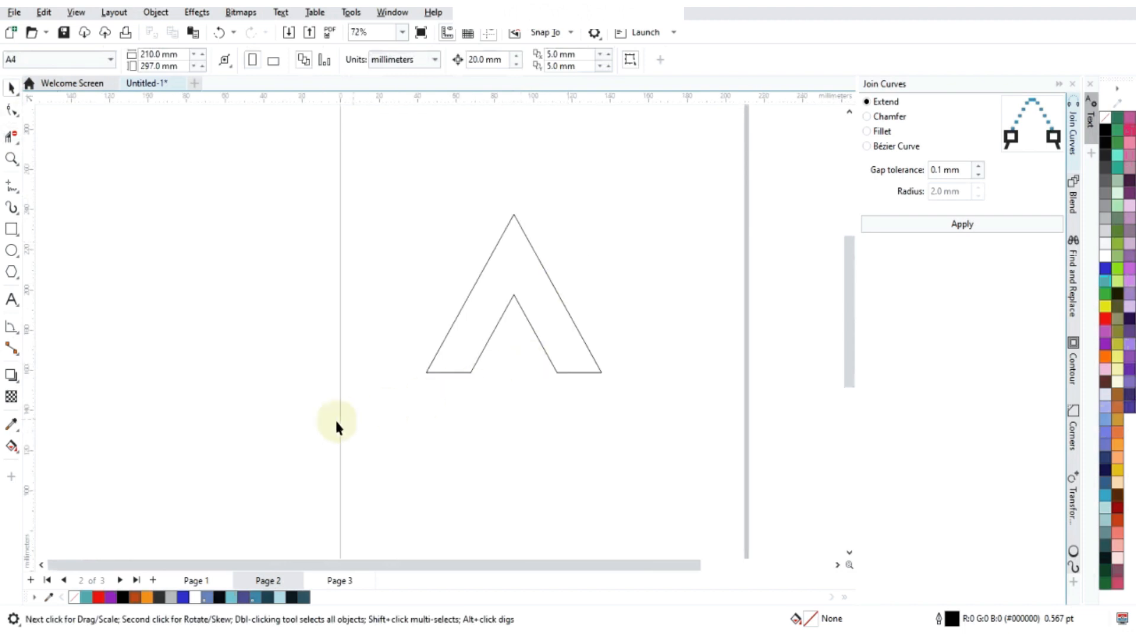
- Join the two curves of the A-shaped outline using Extend with a 0.1 mm gap tolerance
{"action": "left_click_drag", "start_coordinate": [337, 421], "coordinate": [793, 172]}
{"action": "scroll", "coordinate": [549, 269], "scroll_direction": "up", "scroll_amount": 2}
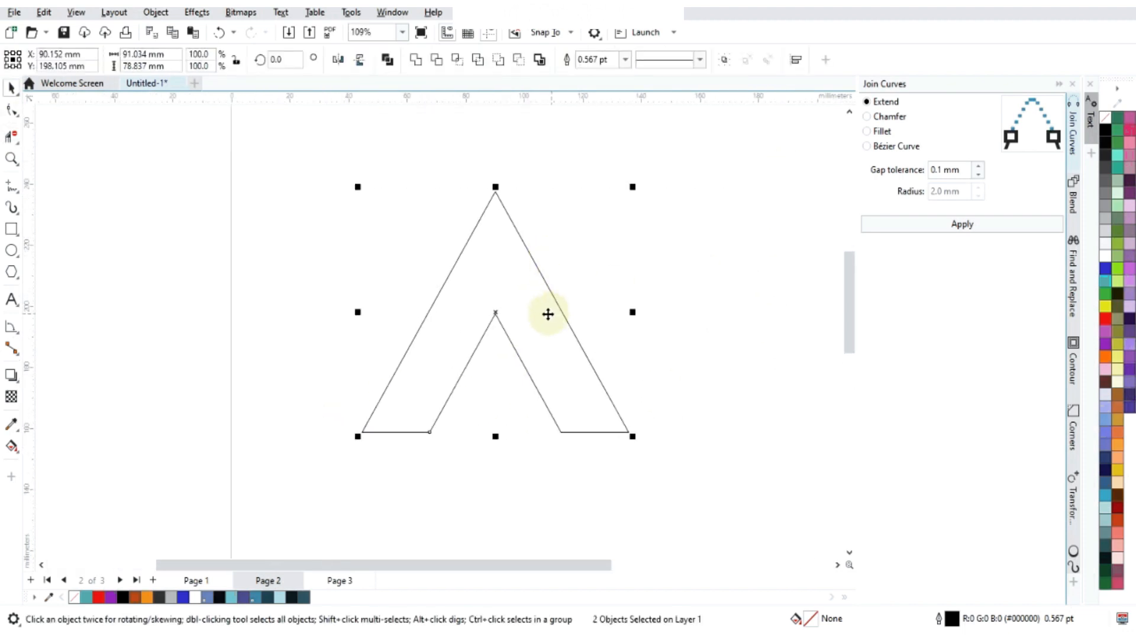
{"action": "scroll", "coordinate": [548, 370], "scroll_direction": "up", "scroll_amount": 1}
{"action": "left_click", "coordinate": [991, 223]}
{"action": "scroll", "coordinate": [577, 275], "scroll_direction": "down", "scroll_amount": 2}
{"action": "left_click", "coordinate": [625, 248]}
{"action": "left_click", "coordinate": [559, 292]}
{"action": "key", "text": "F10"}
{"action": "double_click", "coordinate": [445, 296]}
{"action": "left_click", "coordinate": [12, 88]}
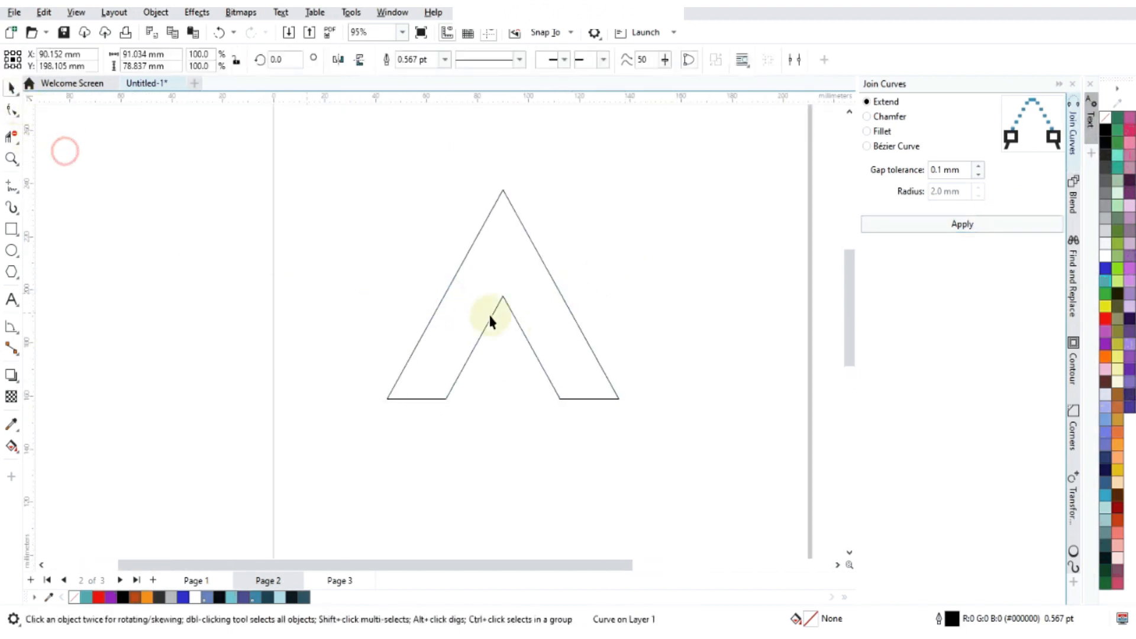
- Place a copy of the A-shaped outline beside the original and rotate it to 120 degrees
{"action": "scroll", "coordinate": [473, 320], "scroll_direction": "down", "scroll_amount": 4}
{"action": "left_click", "coordinate": [413, 402]}
{"action": "left_click", "coordinate": [525, 294]}
{"action": "left_click_drag", "start_coordinate": [499, 302], "coordinate": [634, 297]}
{"action": "double_click", "coordinate": [278, 59]}
{"action": "type", "text": "120"}
{"action": "key", "text": "Return"}
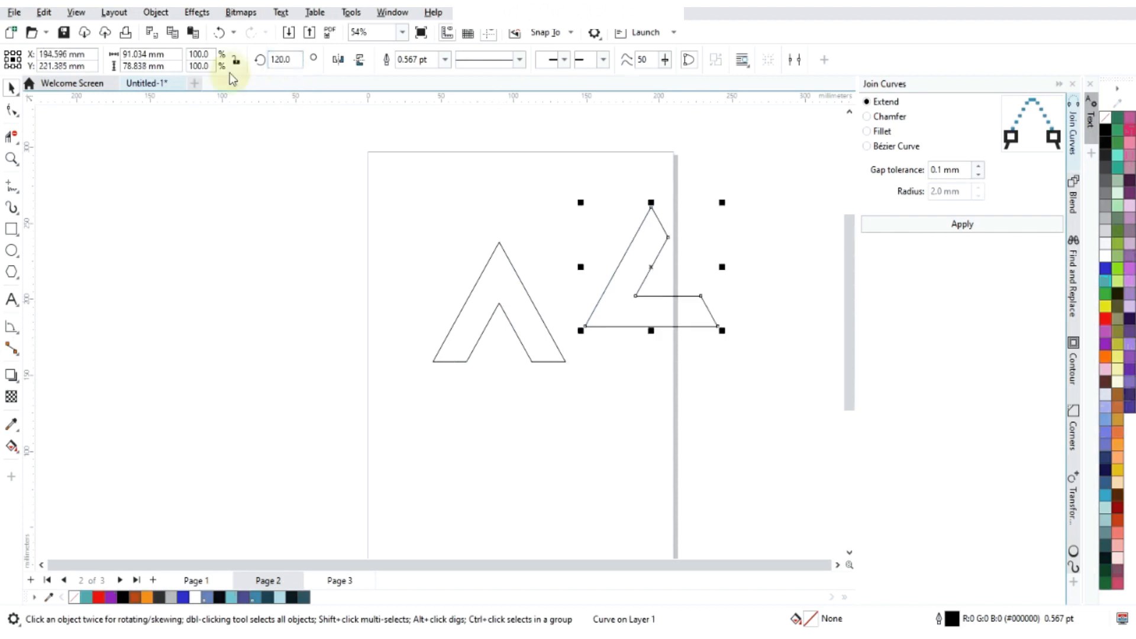
- Try to fit the rotated copy over the original by snapping its upper inner corner to the A shape's apex
{"action": "left_click_drag", "start_coordinate": [672, 237], "coordinate": [439, 274]}
{"action": "left_click", "coordinate": [653, 239]}
{"action": "left_click_drag", "start_coordinate": [669, 237], "coordinate": [500, 244]}
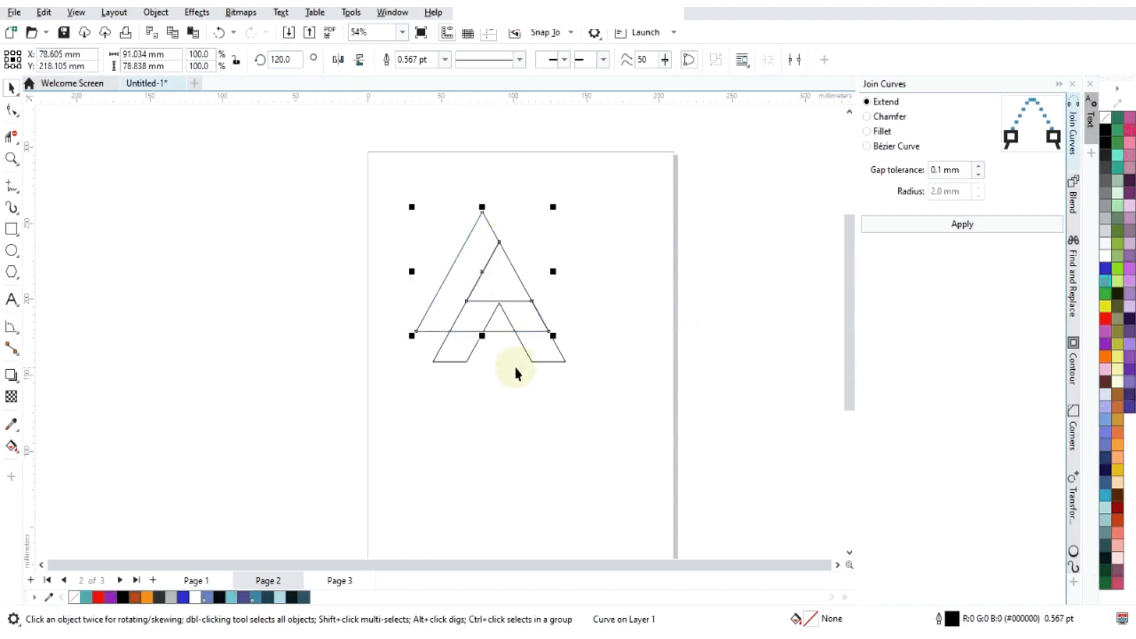
{"action": "scroll", "coordinate": [515, 371], "scroll_direction": "up", "scroll_amount": 4}
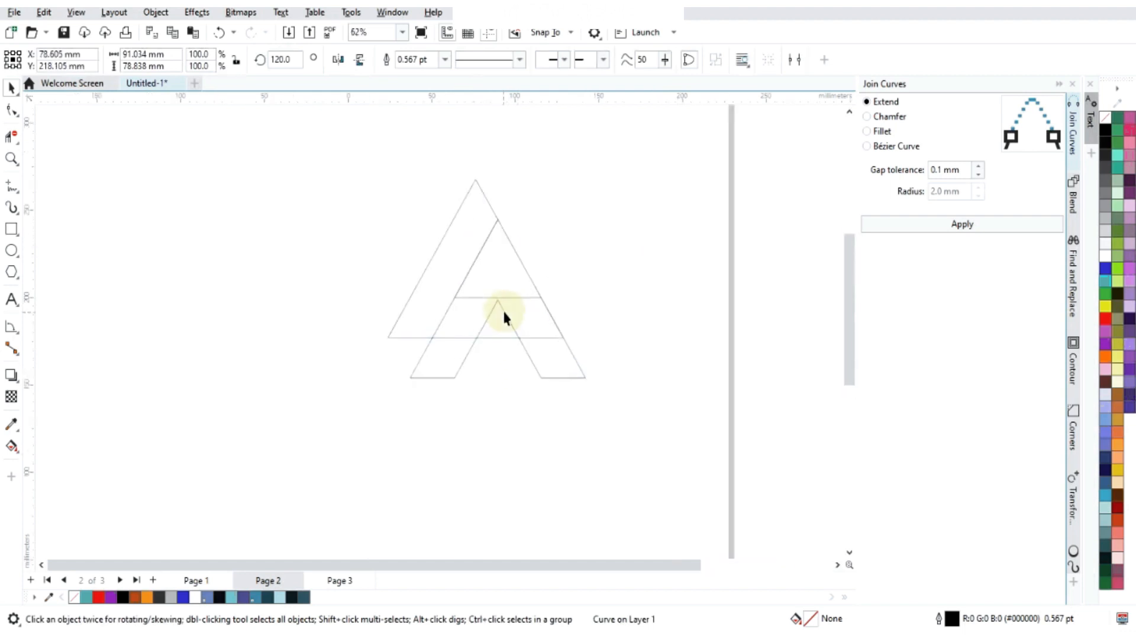
{"action": "scroll", "coordinate": [507, 319], "scroll_direction": "down", "scroll_amount": 3}
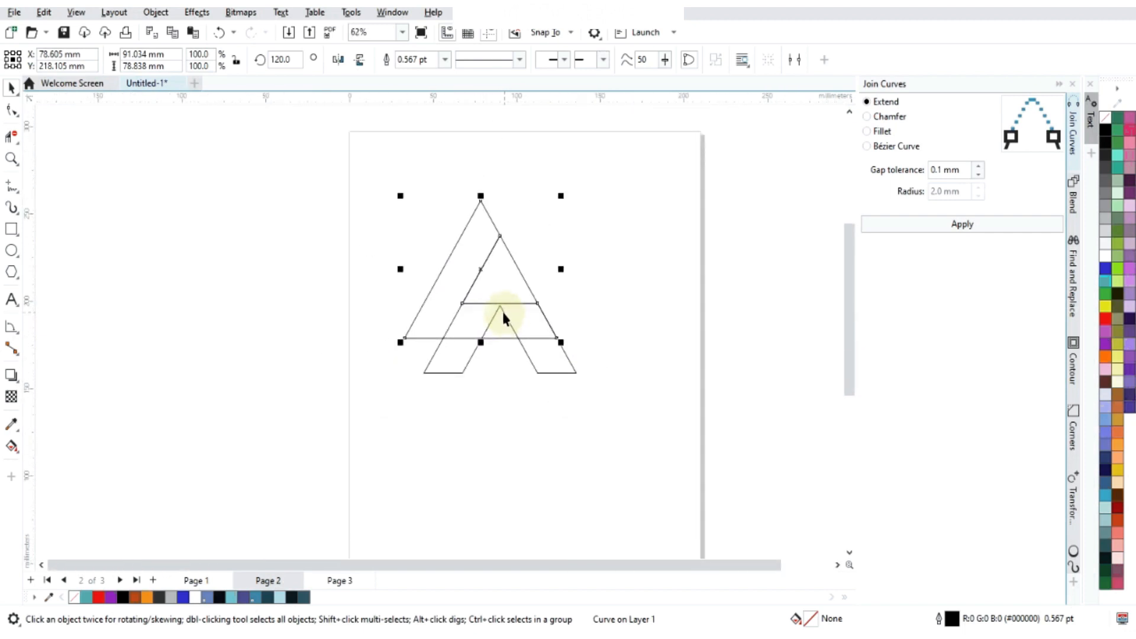
- Undo the placement, rotation, copying, joining and segment deletion back to the two overlapping triangles
{"action": "key", "text": "ctrl+z"}
{"action": "key", "text": "ctrl+z"}
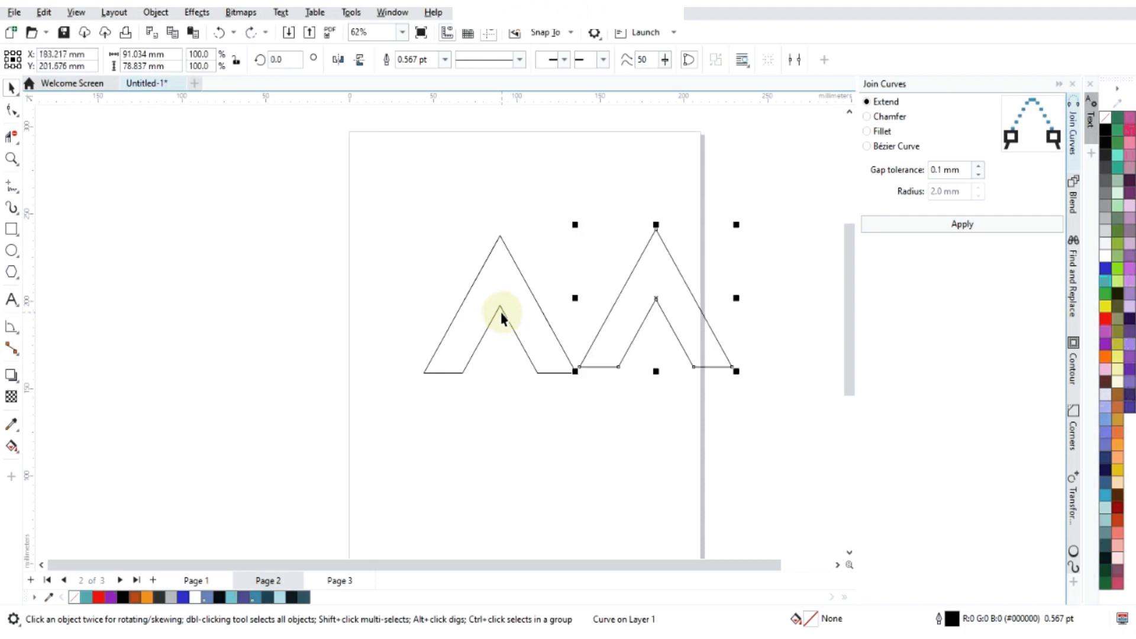
{"action": "key", "text": "ctrl+z"}
{"action": "key", "text": "ctrl+z"}
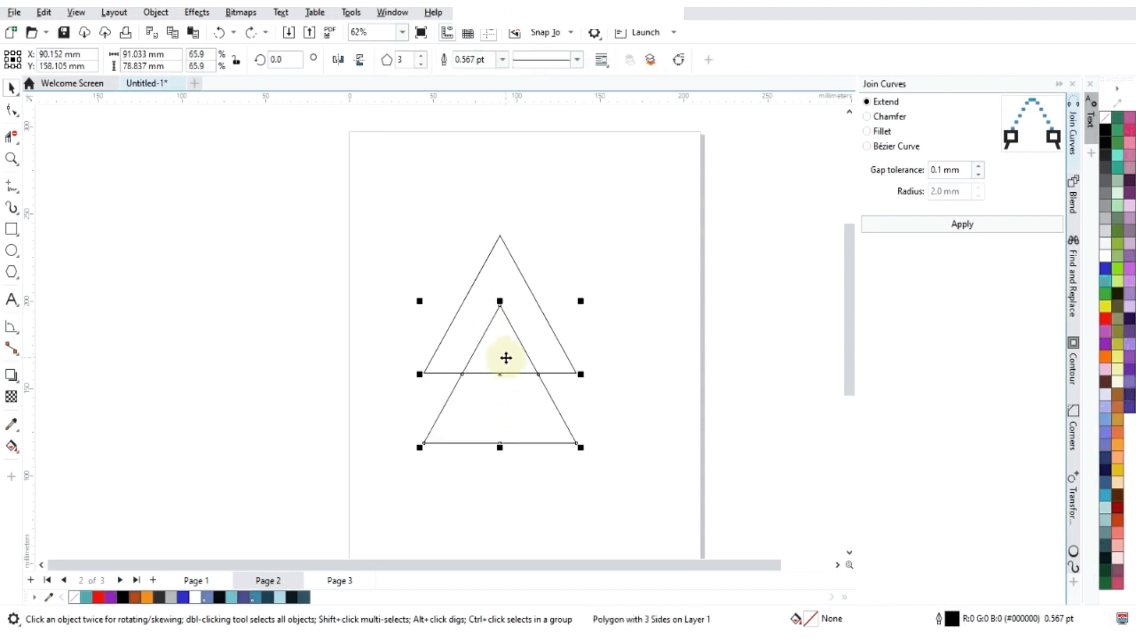
- Move the lower triangle up 10 mm so it sits 30 mm below the upper triangle
{"action": "scroll", "coordinate": [507, 377], "scroll_direction": "up", "scroll_amount": 4}
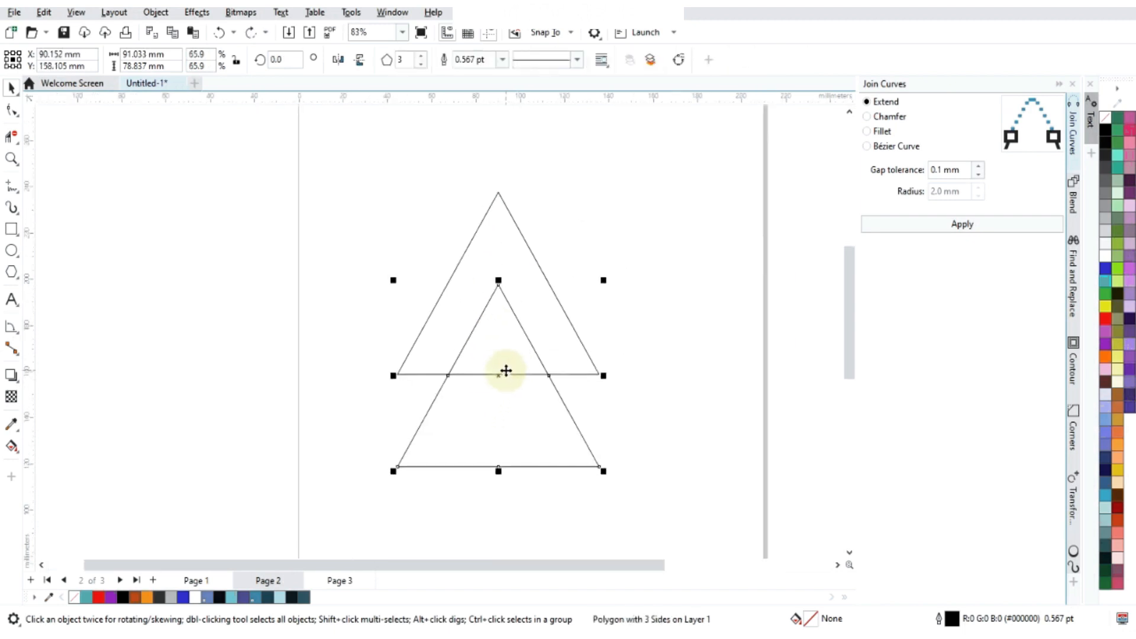
{"action": "left_click", "coordinate": [699, 185]}
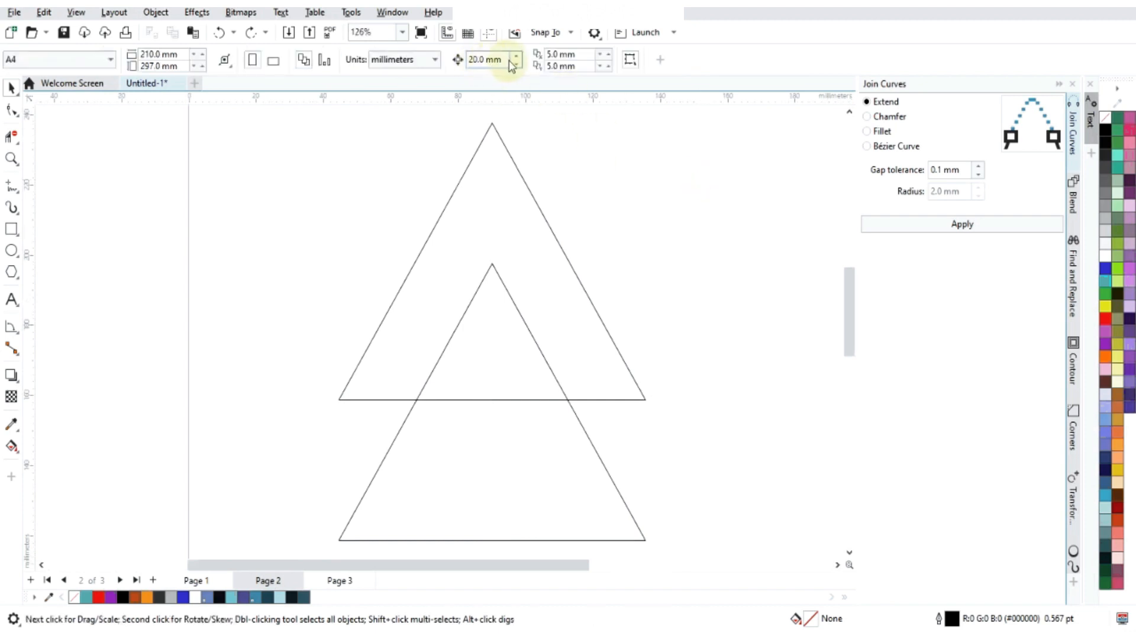
{"action": "left_click", "coordinate": [501, 59]}
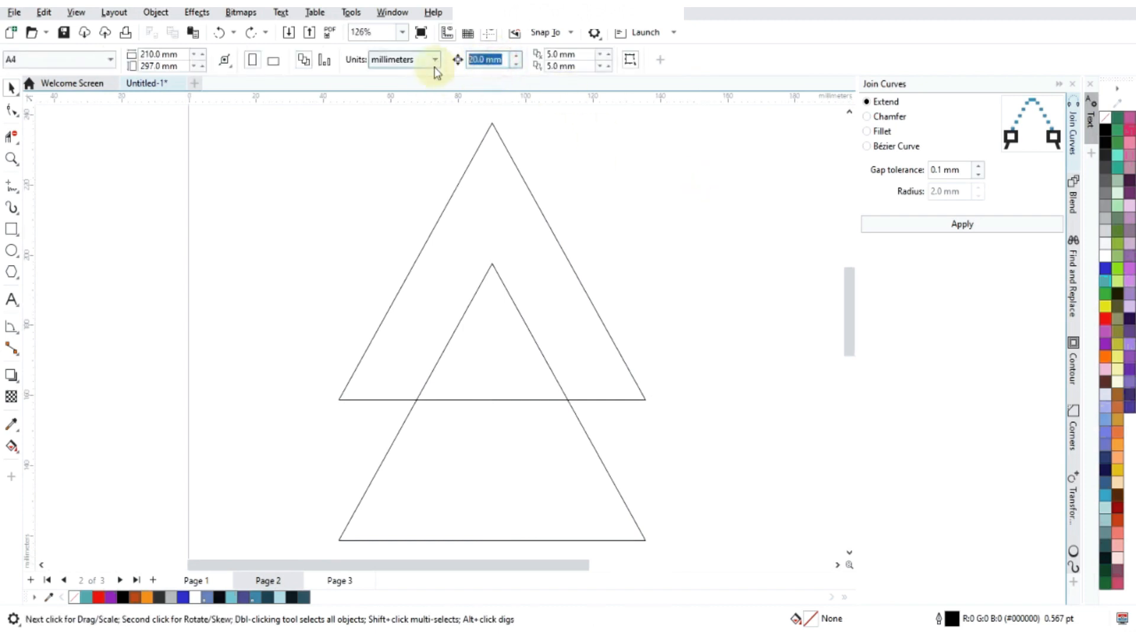
{"action": "left_click", "coordinate": [569, 477]}
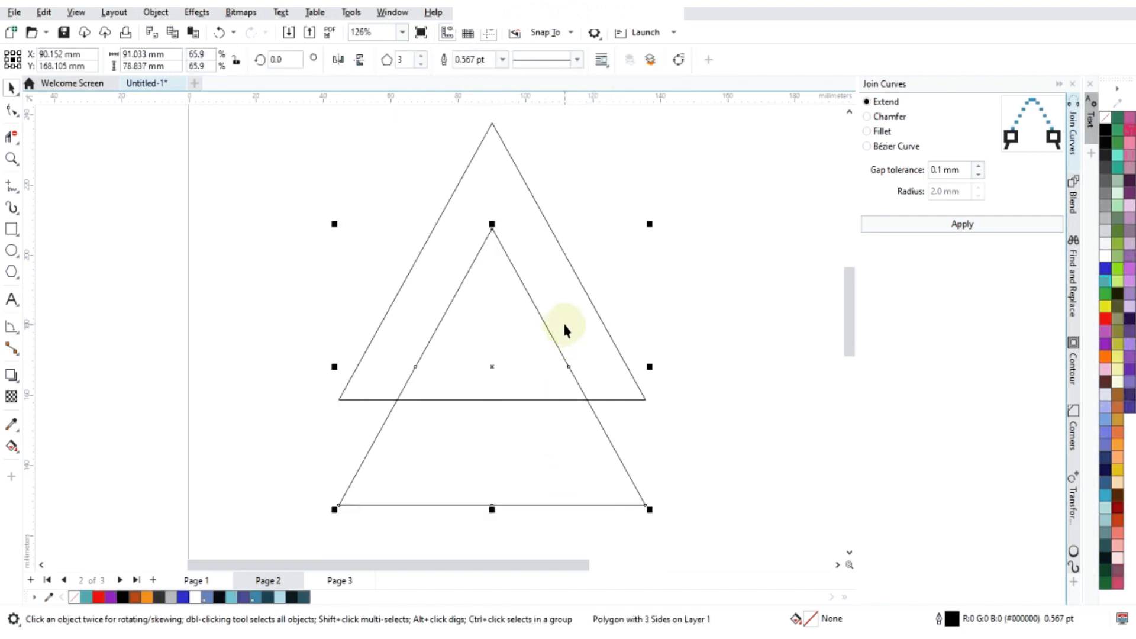
{"action": "scroll", "coordinate": [507, 291], "scroll_direction": "down", "scroll_amount": 3}
{"action": "scroll", "coordinate": [507, 291], "scroll_direction": "up", "scroll_amount": 1}
- Delete the overlapping base segment and the lower triangle's part below it to leave a thinner A-shaped outline
{"action": "left_click", "coordinate": [7, 135]}
{"action": "left_click_drag", "start_coordinate": [520, 381], "coordinate": [529, 546]}
{"action": "scroll", "coordinate": [503, 329], "scroll_direction": "up", "scroll_amount": 2}
{"action": "left_click", "coordinate": [11, 87]}
{"action": "left_click", "coordinate": [160, 271]}
{"action": "scroll", "coordinate": [483, 438], "scroll_direction": "down", "scroll_amount": 3}
- Copy both curves of the A shape to its left and rotate the copy to 120 degrees
{"action": "left_click_drag", "start_coordinate": [417, 453], "coordinate": [844, 166]}
{"action": "left_click_drag", "start_coordinate": [556, 325], "coordinate": [358, 327]}
{"action": "right_click", "coordinate": [359, 327]}
{"action": "left_click", "coordinate": [279, 59]}
{"action": "type", "text": "120"}
{"action": "key", "text": "Return"}
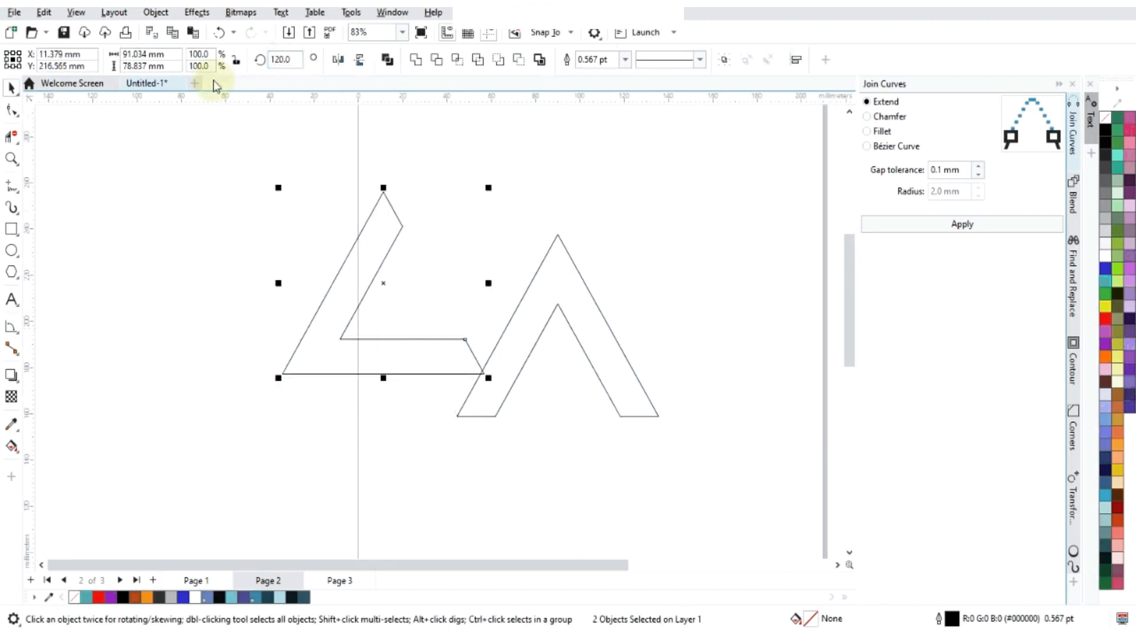
- Try to fit another copy of the 120-degree shape against the A shape by aligning their corners
{"action": "left_click_drag", "start_coordinate": [499, 400], "coordinate": [659, 416]}
{"action": "scroll", "coordinate": [603, 425], "scroll_direction": "up", "scroll_amount": 5}
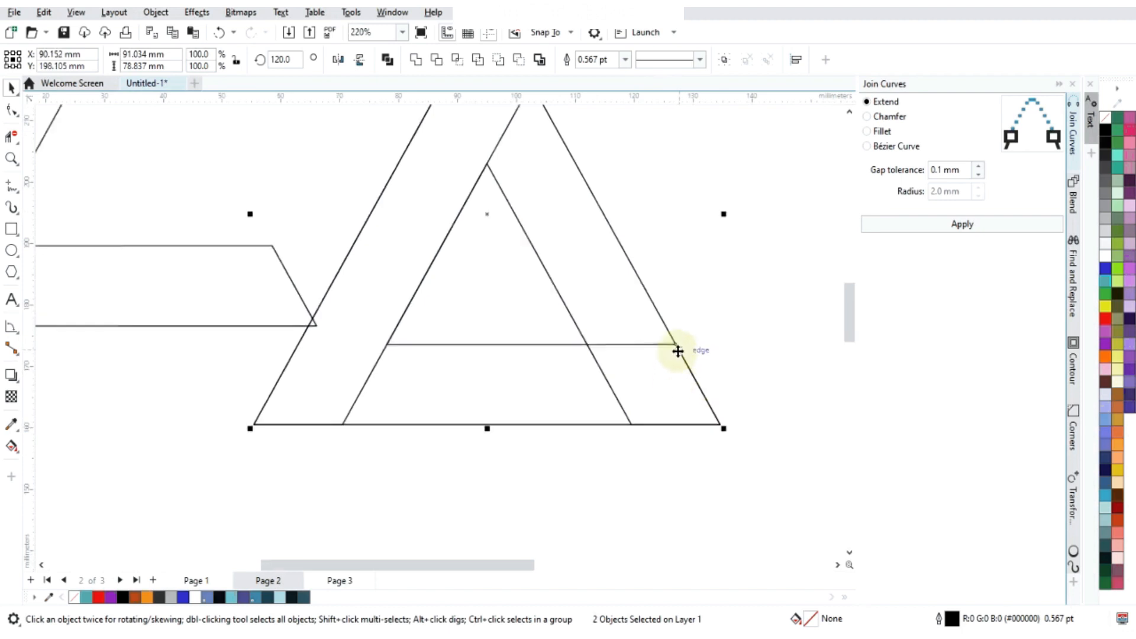
{"action": "scroll", "coordinate": [678, 351], "scroll_direction": "down", "scroll_amount": 4}
{"action": "left_click_drag", "start_coordinate": [675, 349], "coordinate": [699, 392]}
{"action": "scroll", "coordinate": [547, 312], "scroll_direction": "down", "scroll_amount": 3}
{"action": "scroll", "coordinate": [557, 367], "scroll_direction": "up", "scroll_amount": 2}
{"action": "left_click", "coordinate": [557, 367]}
{"action": "left_click", "coordinate": [765, 282]}
{"action": "left_click", "coordinate": [563, 362]}
{"action": "left_click", "coordinate": [566, 421]}
{"action": "scroll", "coordinate": [525, 296], "scroll_direction": "up", "scroll_amount": 2}
{"action": "scroll", "coordinate": [535, 279], "scroll_direction": "down", "scroll_amount": 2}
{"action": "left_click", "coordinate": [347, 307]}
{"action": "left_click_drag", "start_coordinate": [347, 307], "coordinate": [158, 289]}
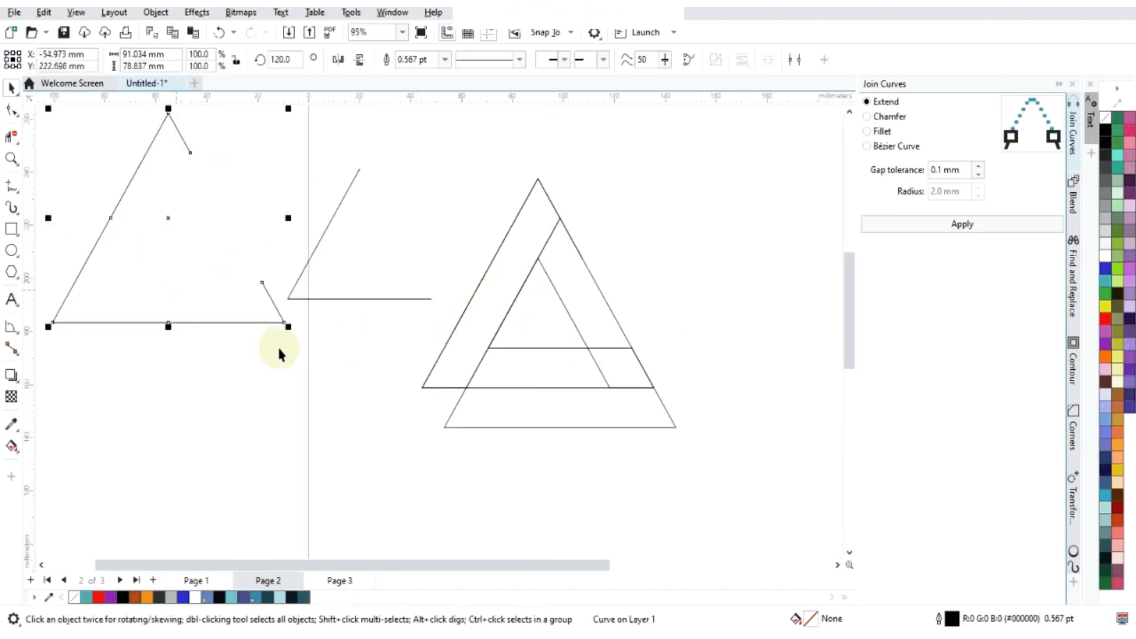
{"action": "key", "text": "ctrl+z"}
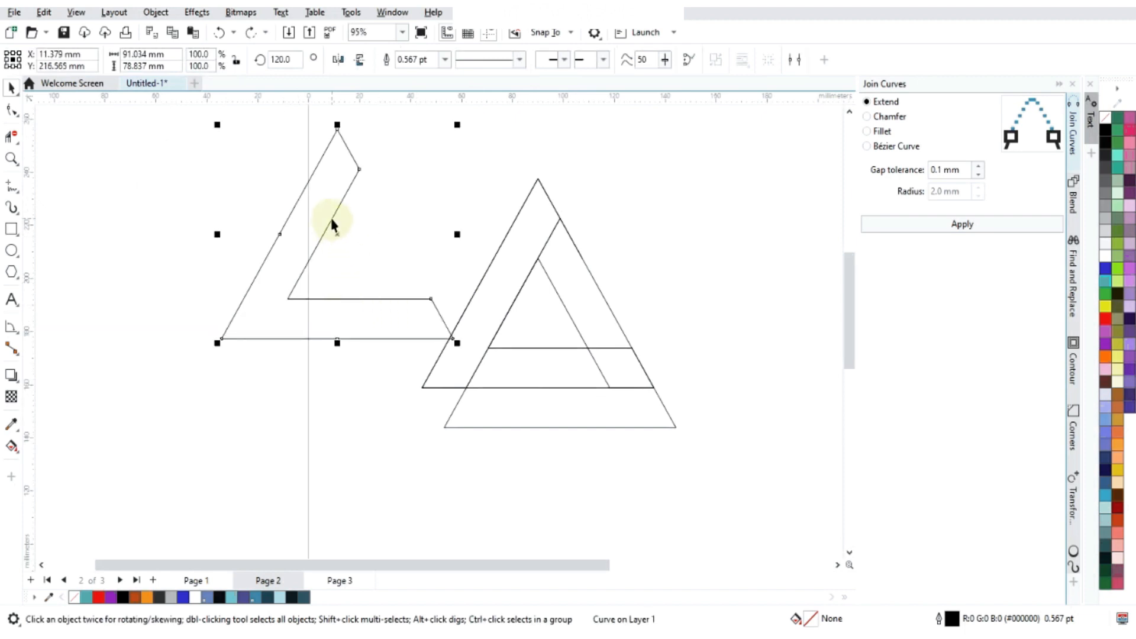
- Move the separate 120-degree shape further left, away from the overlapping shapes
{"action": "left_click", "coordinate": [332, 217], "text": "shift"}
{"action": "left_click_drag", "start_coordinate": [325, 244], "coordinate": [177, 268]}
{"action": "scroll", "coordinate": [615, 251], "scroll_direction": "down", "scroll_amount": 3}
{"action": "scroll", "coordinate": [597, 300], "scroll_direction": "up", "scroll_amount": 2}
{"action": "left_click_drag", "start_coordinate": [641, 333], "coordinate": [655, 304]}
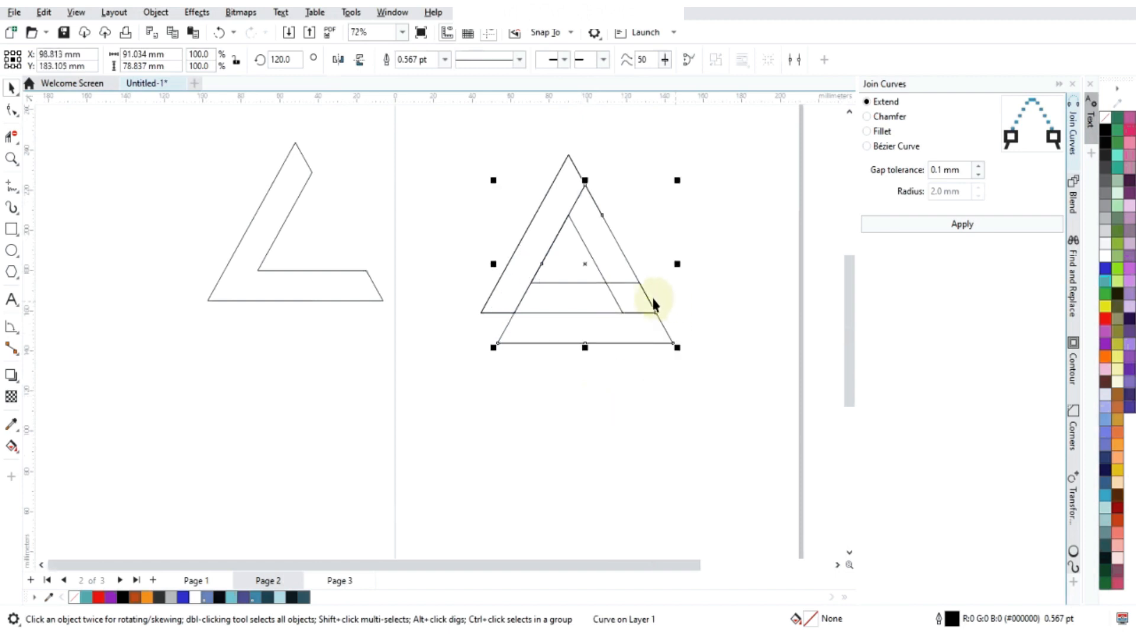
- Undo the recent moves and the copy placed over the A shape
{"action": "key", "text": "ctrl+z"}
{"action": "key", "text": "ctrl+z"}
{"action": "key", "text": "ctrl+z"}
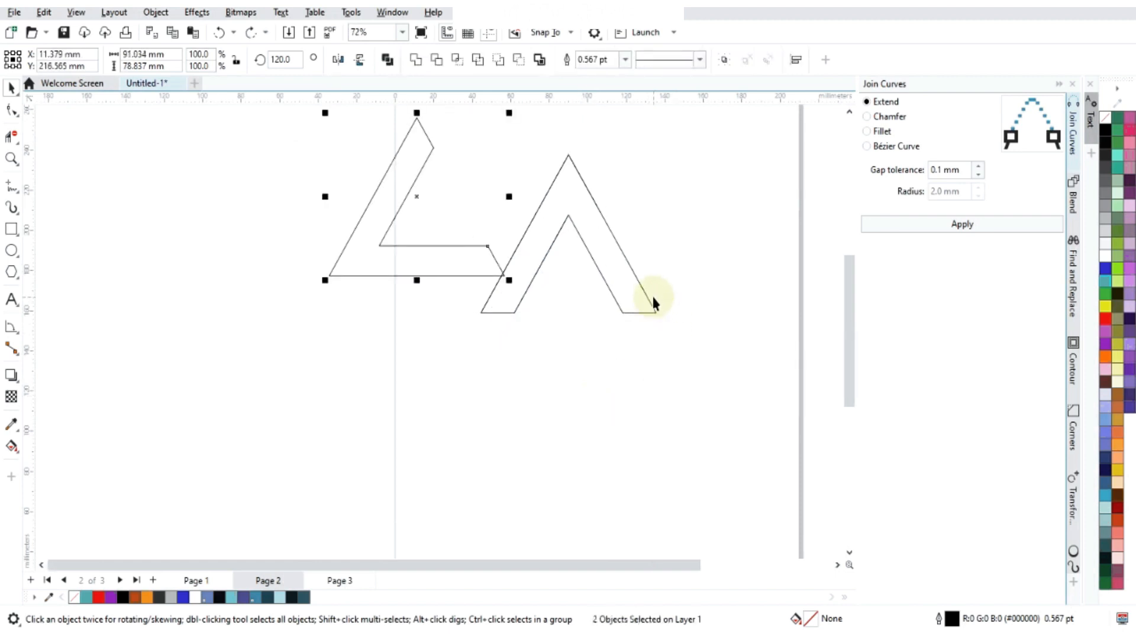
- Place the 120-degree shape and a second copy left of the page, and rotate the lower copy to 240 degrees
{"action": "left_click_drag", "start_coordinate": [412, 197], "coordinate": [130, 384]}
{"action": "scroll", "coordinate": [485, 239], "scroll_direction": "up", "scroll_amount": 1}
{"action": "scroll", "coordinate": [228, 261], "scroll_direction": "down", "scroll_amount": 2}
{"action": "left_click", "coordinate": [296, 58]}
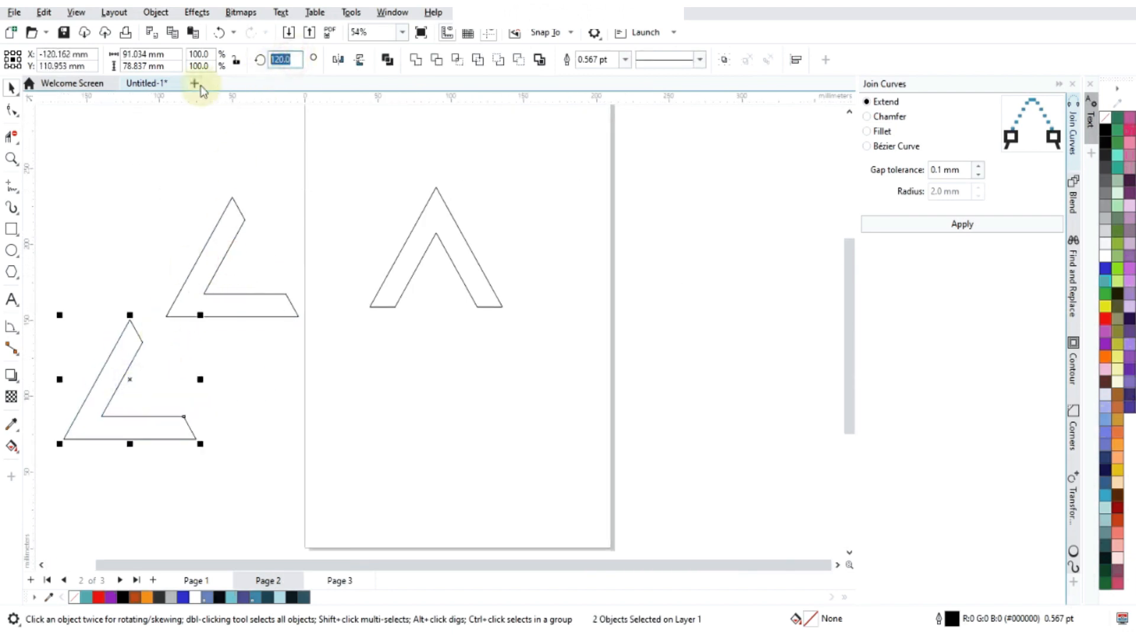
{"action": "type", "text": "240"}
{"action": "key", "text": "Return"}
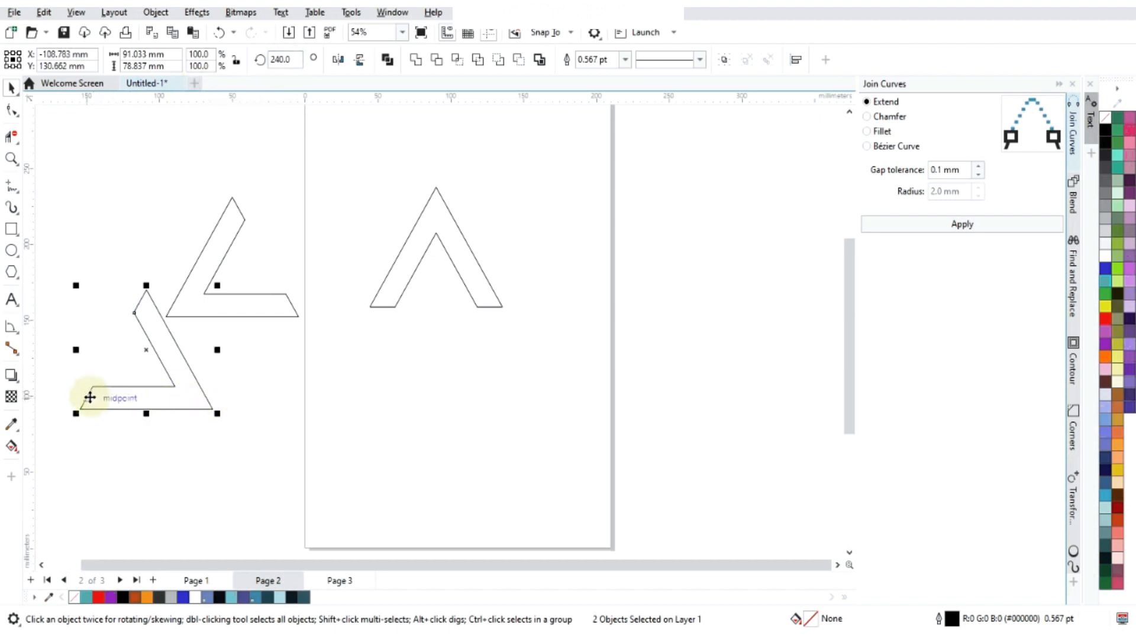
- Group the two curves of each of the three shapes: the 240-degree copy, the original A and the 120-degree copy
{"action": "key", "text": "ctrl+g"}
{"action": "left_click_drag", "start_coordinate": [548, 371], "coordinate": [548, 372]}
{"action": "left_click_drag", "start_coordinate": [315, 156], "coordinate": [558, 395]}
{"action": "key", "text": "ctrl+g"}
{"action": "left_click", "coordinate": [158, 347]}
{"action": "left_click", "coordinate": [217, 262]}
{"action": "left_click_drag", "start_coordinate": [163, 149], "coordinate": [348, 364]}
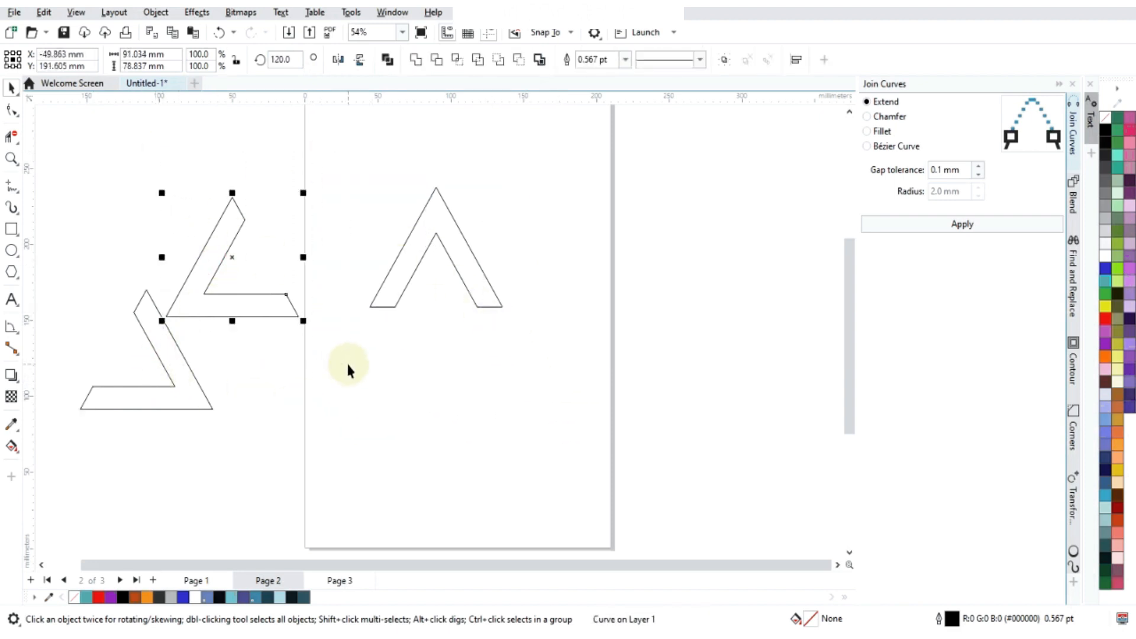
{"action": "key", "text": "ctrl+g"}
- Move the 240-degree group so its inner corner snaps to the lower right outer corner of the A shape
{"action": "left_click", "coordinate": [152, 349]}
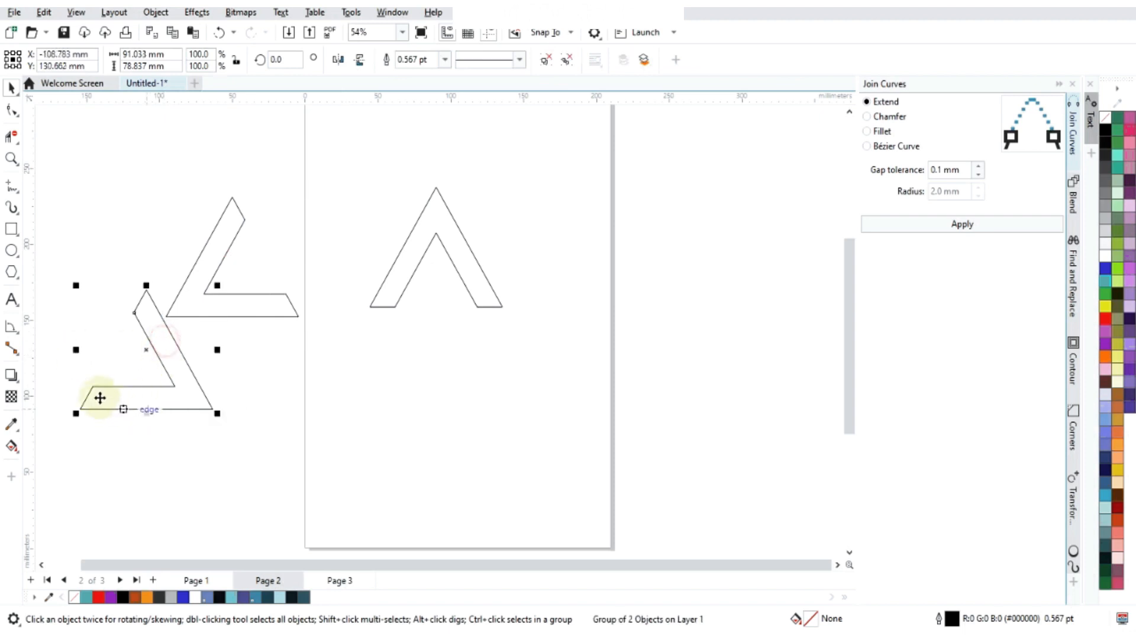
{"action": "left_click_drag", "start_coordinate": [93, 387], "coordinate": [436, 319]}
{"action": "scroll", "coordinate": [510, 309], "scroll_direction": "up", "scroll_amount": 2}
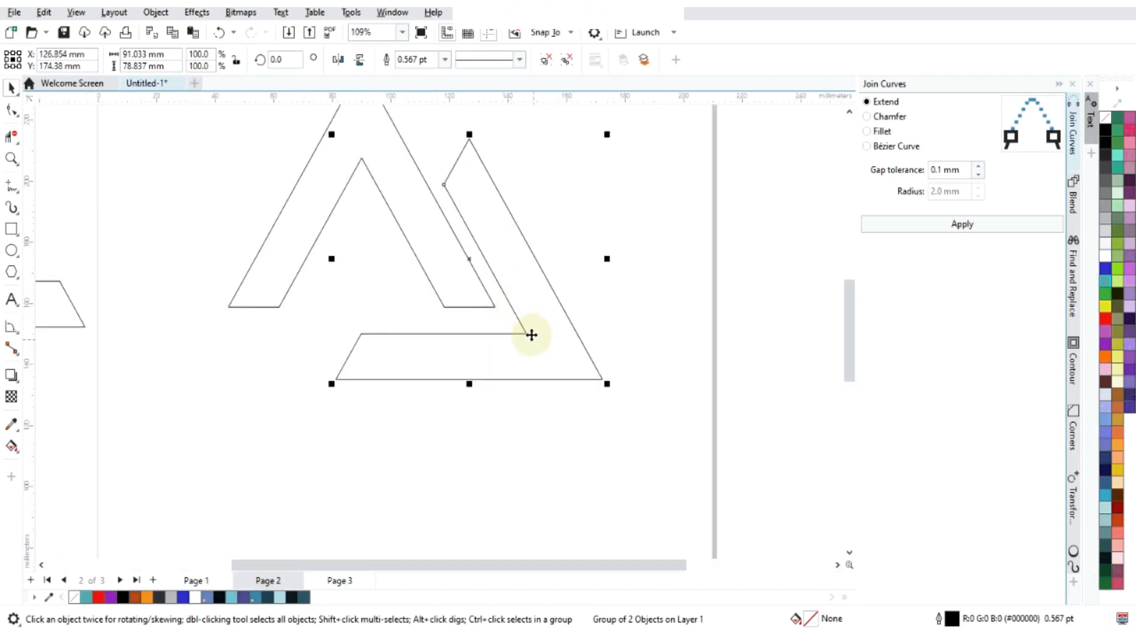
{"action": "left_click_drag", "start_coordinate": [530, 333], "coordinate": [495, 308]}
{"action": "scroll", "coordinate": [330, 258], "scroll_direction": "down", "scroll_amount": 2}
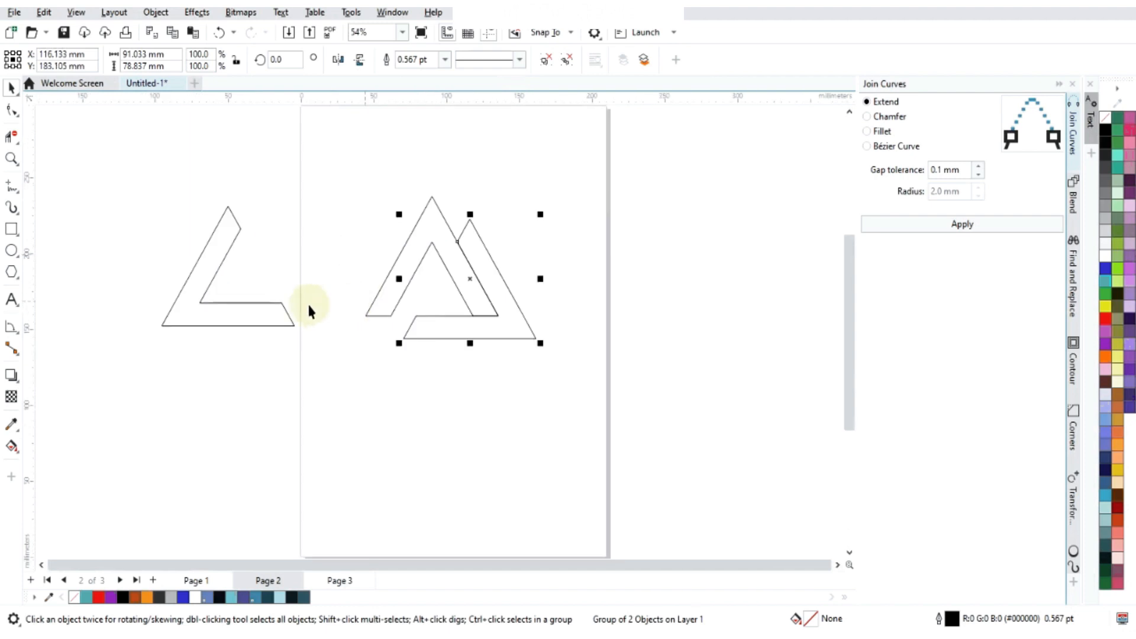
- Move the 120-degree group from left of the page into the other two shapes, snapping its end corner to the 240-degree shape's lower edge
{"action": "left_click_drag", "start_coordinate": [123, 188], "coordinate": [318, 400]}
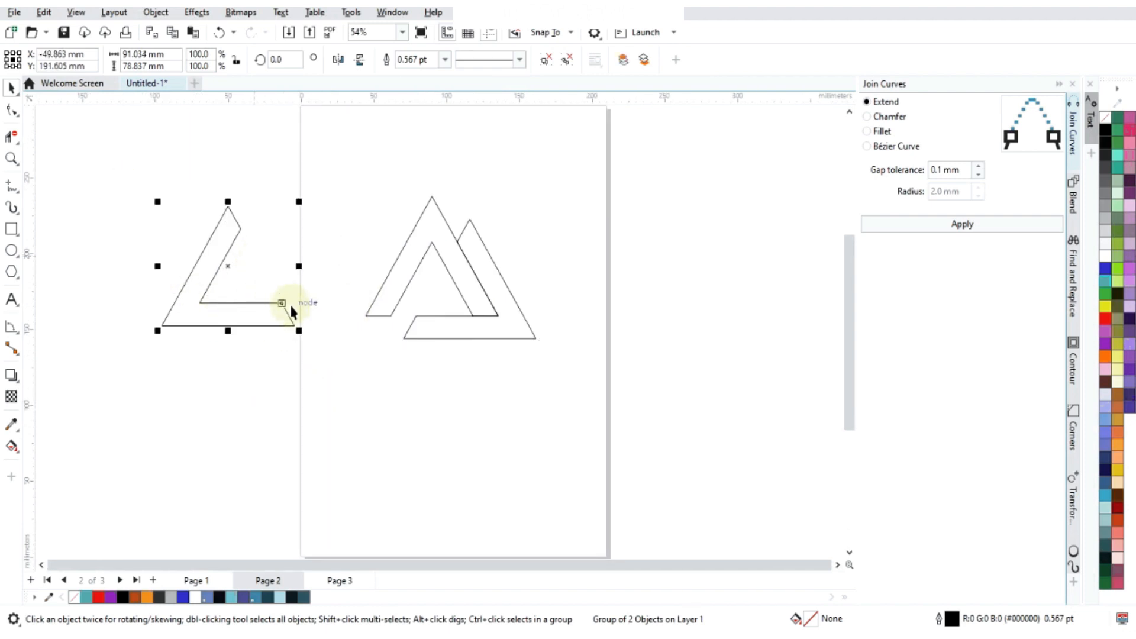
{"action": "left_click_drag", "start_coordinate": [282, 303], "coordinate": [485, 349]}
{"action": "scroll", "coordinate": [429, 246], "scroll_direction": "up", "scroll_amount": 2}
{"action": "left_click_drag", "start_coordinate": [435, 269], "coordinate": [436, 250]}
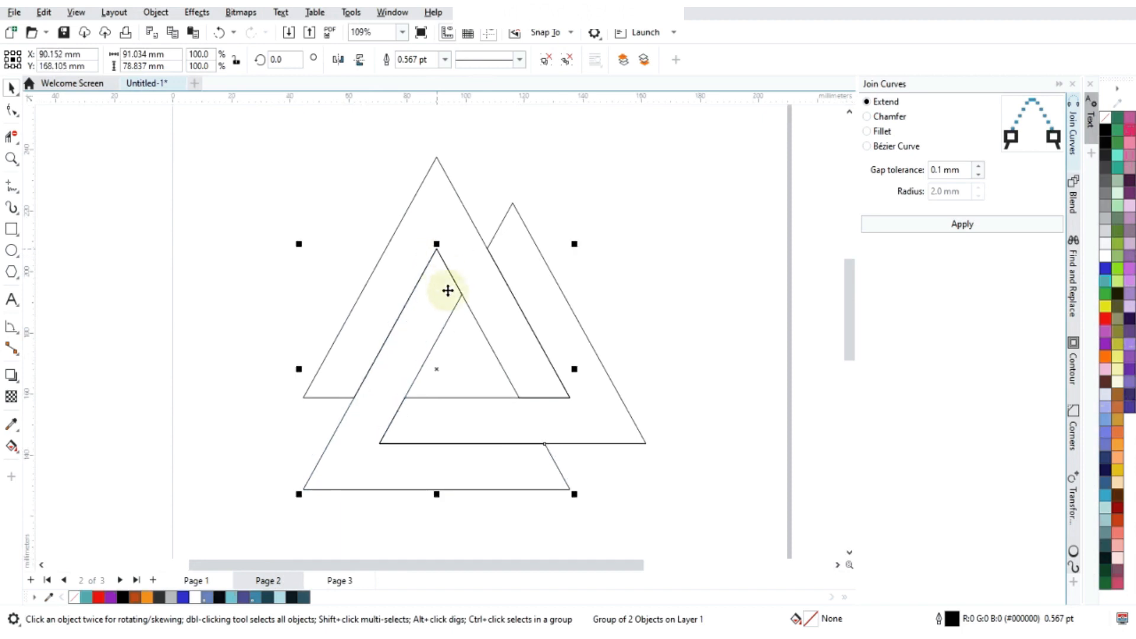
{"action": "scroll", "coordinate": [434, 279], "scroll_direction": "down", "scroll_amount": 1}
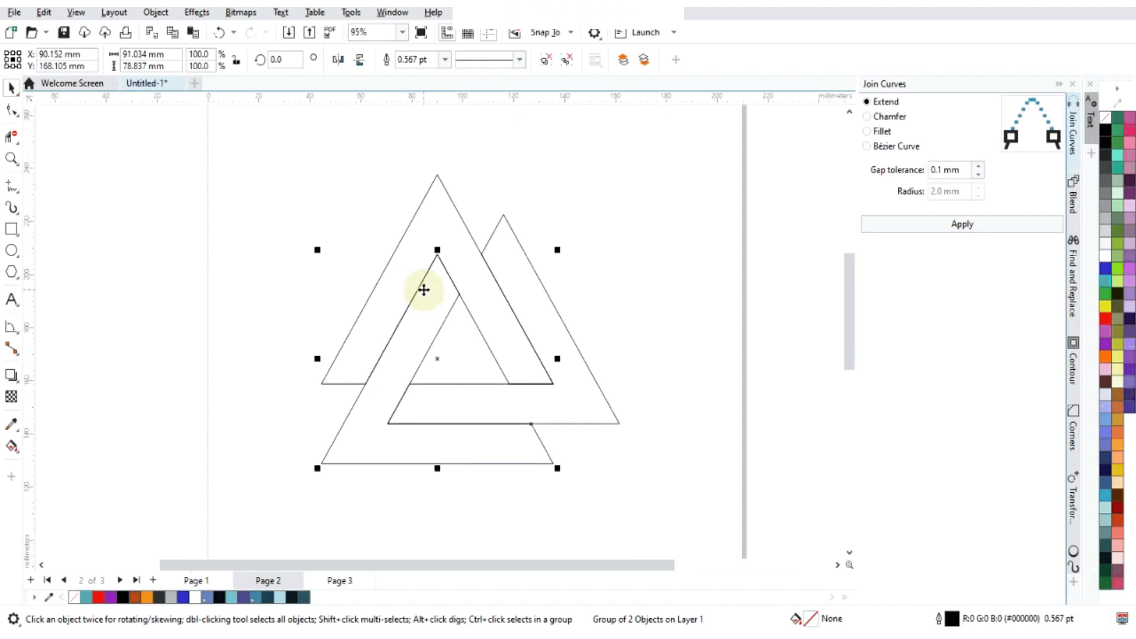
{"action": "scroll", "coordinate": [549, 455], "scroll_direction": "up", "scroll_amount": 1}
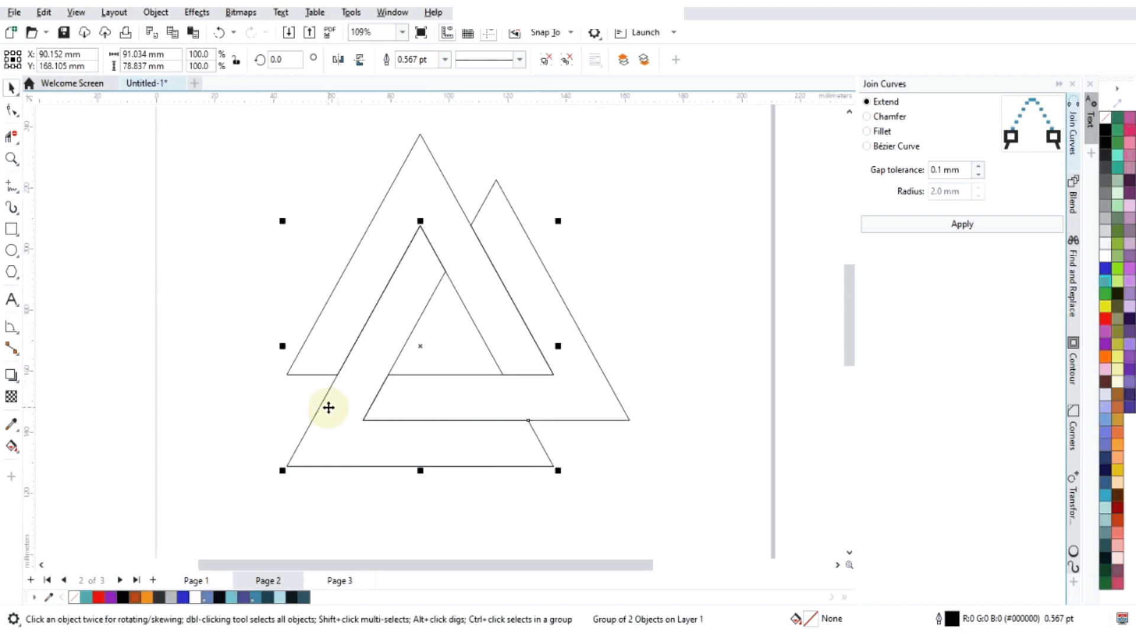
{"action": "scroll", "coordinate": [381, 335], "scroll_direction": "down", "scroll_amount": 3}
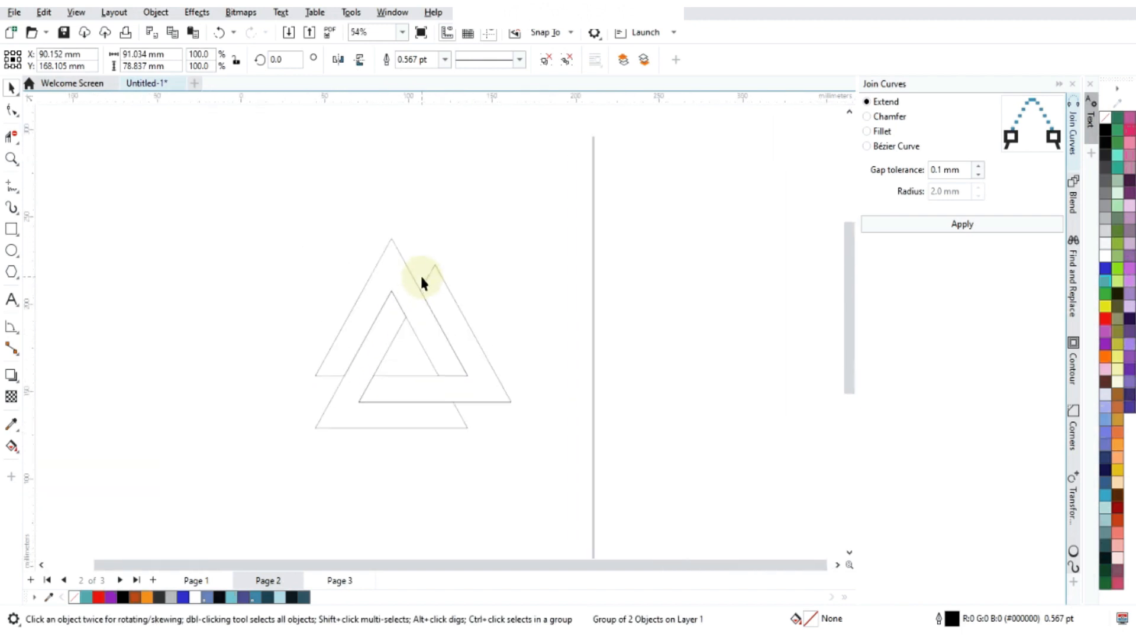
{"action": "left_click", "coordinate": [451, 408]}
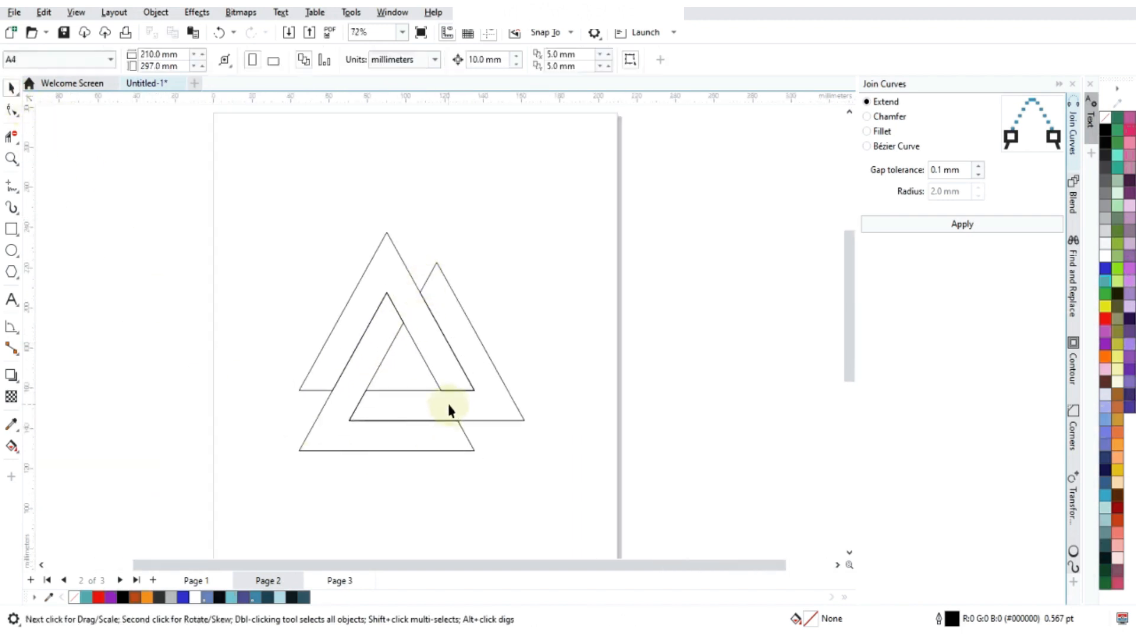
- Spread the shapes apart by moving the 120-degree group to the A shape's left and the 240-degree group to its right
{"action": "scroll", "coordinate": [456, 352], "scroll_direction": "up", "scroll_amount": 1}
{"action": "left_click_drag", "start_coordinate": [360, 415], "coordinate": [99, 396]}
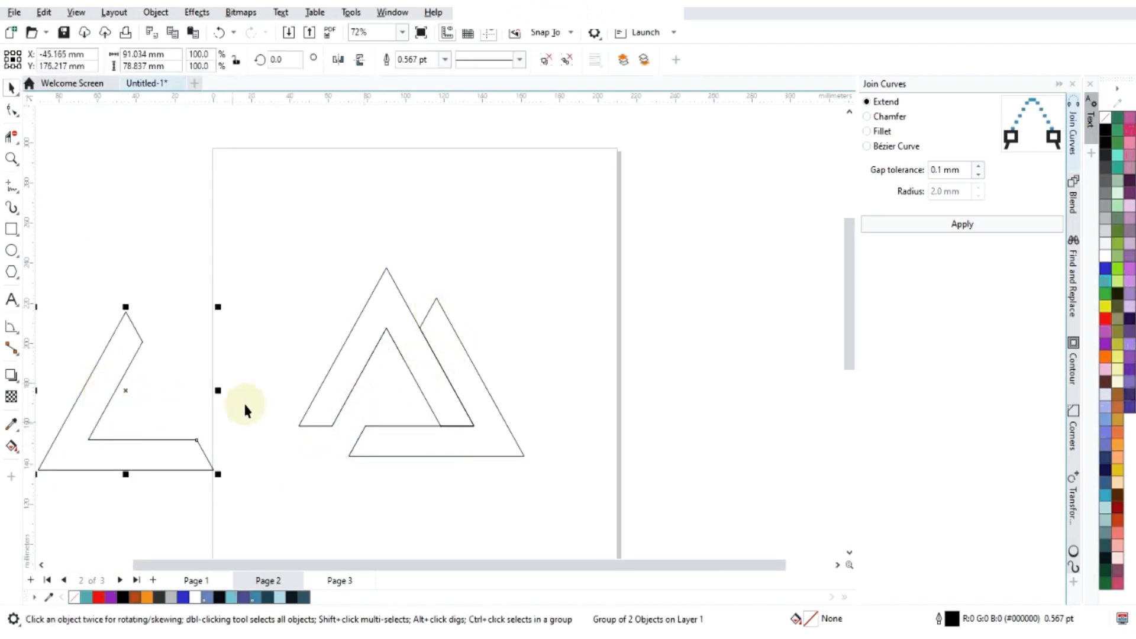
{"action": "scroll", "coordinate": [327, 292], "scroll_direction": "down", "scroll_amount": 2}
{"action": "left_click", "coordinate": [392, 315]}
{"action": "left_click_drag", "start_coordinate": [394, 340], "coordinate": [474, 343]}
- Ungroup the 240-degree shape and apply Join Curves with Extend and 0.1 mm gap tolerance to all three shapes
{"action": "left_click", "coordinate": [566, 60]}
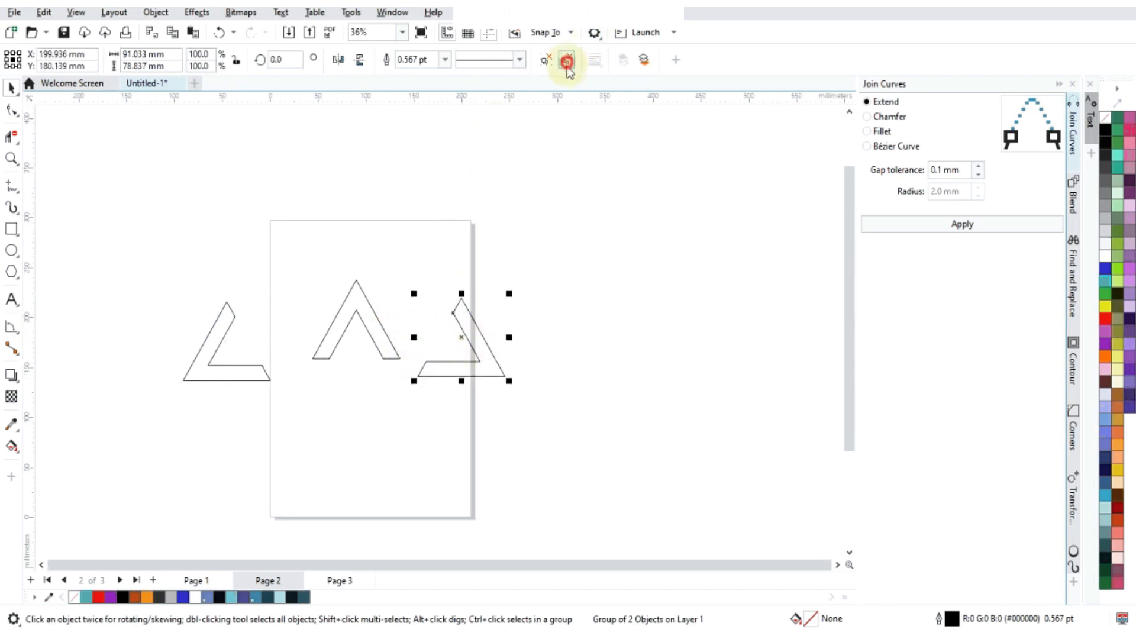
{"action": "left_click", "coordinate": [968, 235]}
{"action": "left_click_drag", "start_coordinate": [306, 259], "coordinate": [411, 370]}
{"action": "left_click_drag", "start_coordinate": [109, 225], "coordinate": [650, 452]}
{"action": "left_click", "coordinate": [962, 224]}
{"action": "scroll", "coordinate": [324, 355], "scroll_direction": "up", "scroll_amount": 1}
{"action": "left_click", "coordinate": [432, 253]}
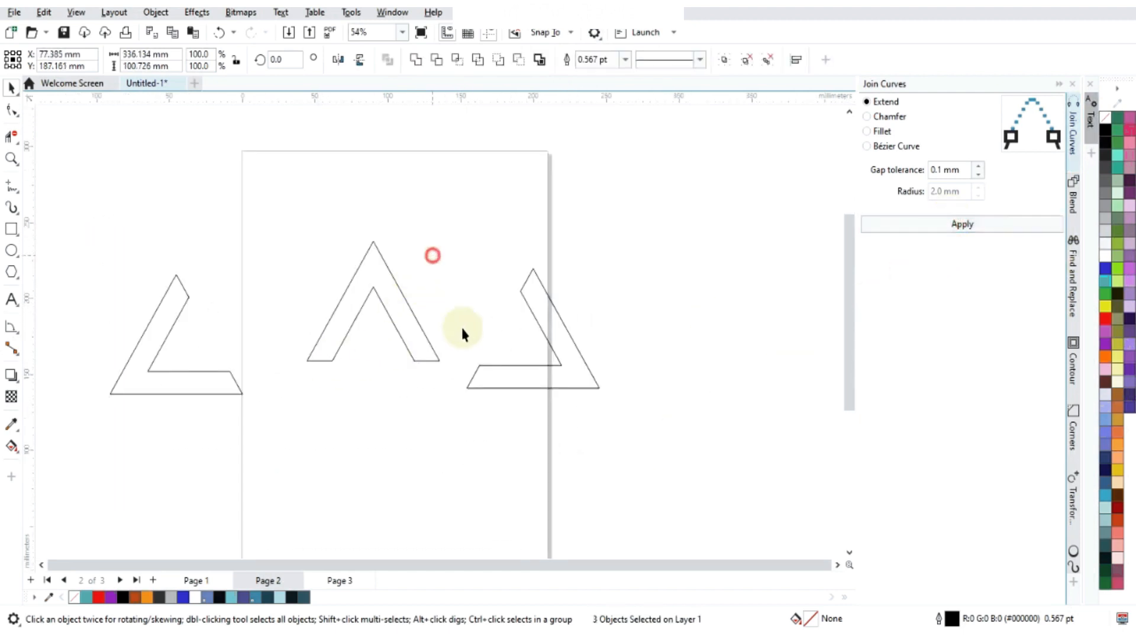
- Snap the 240-degree shape's inner corner to the A's lower right outer corner, and the 120-degree shape's inner corner to the 240-degree shape's lower left tip
{"action": "left_click", "coordinate": [520, 363]}
{"action": "left_click_drag", "start_coordinate": [559, 368], "coordinate": [440, 364]}
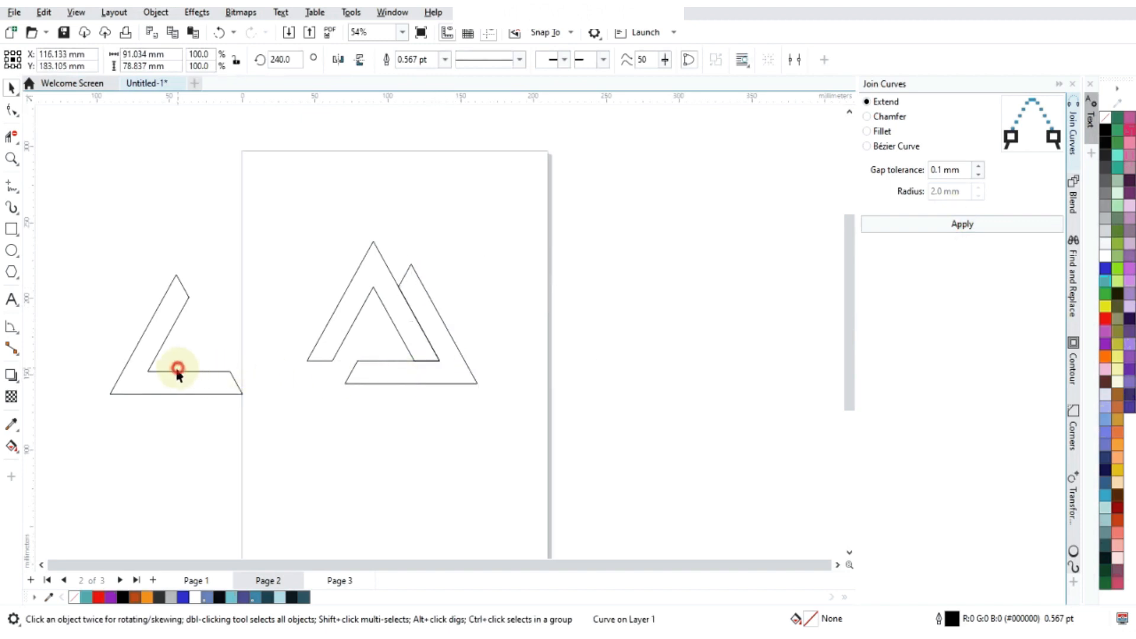
{"action": "left_click", "coordinate": [144, 372]}
{"action": "left_click_drag", "start_coordinate": [148, 371], "coordinate": [345, 384]}
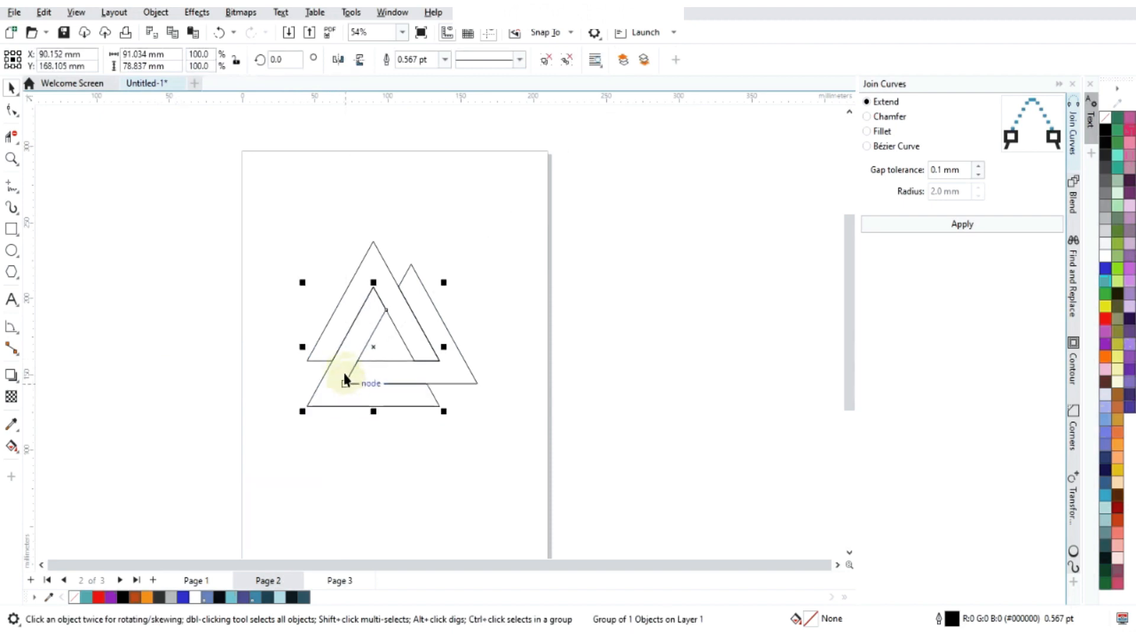
{"action": "scroll", "coordinate": [331, 319], "scroll_direction": "up", "scroll_amount": 2}
- Lengthen the 240-degree shape's upper end by moving both end nodes until the inner one snaps to the A shape's apex
{"action": "double_click", "coordinate": [481, 260]}
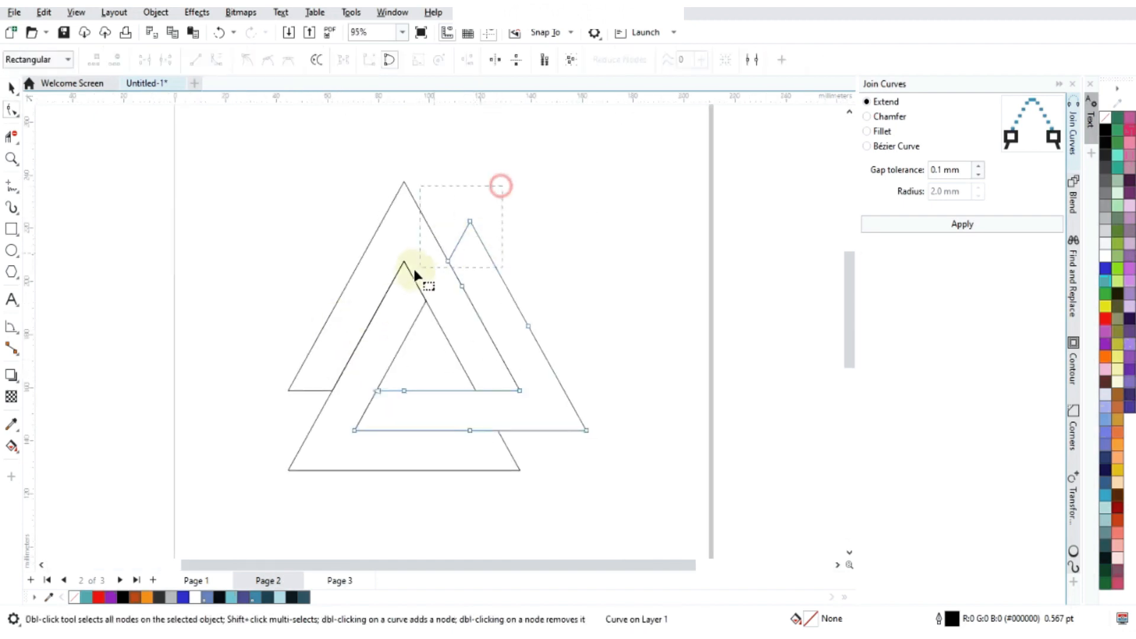
{"action": "key", "text": "ctrl+a"}
{"action": "scroll", "coordinate": [434, 218], "scroll_direction": "up", "scroll_amount": 2}
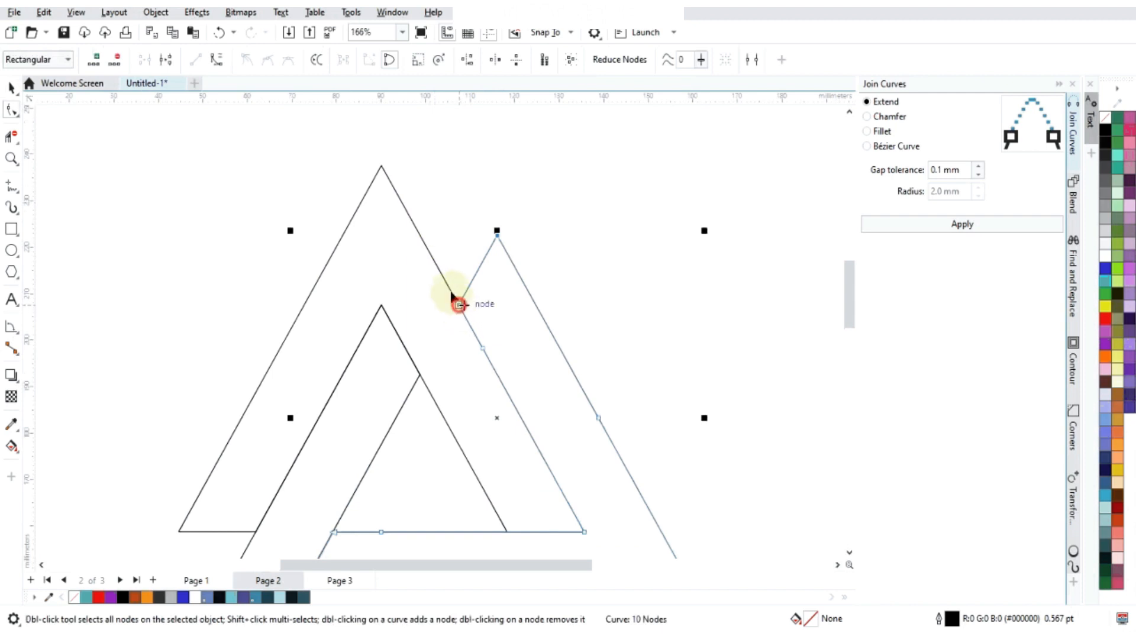
{"action": "left_click_drag", "start_coordinate": [459, 304], "coordinate": [390, 182]}
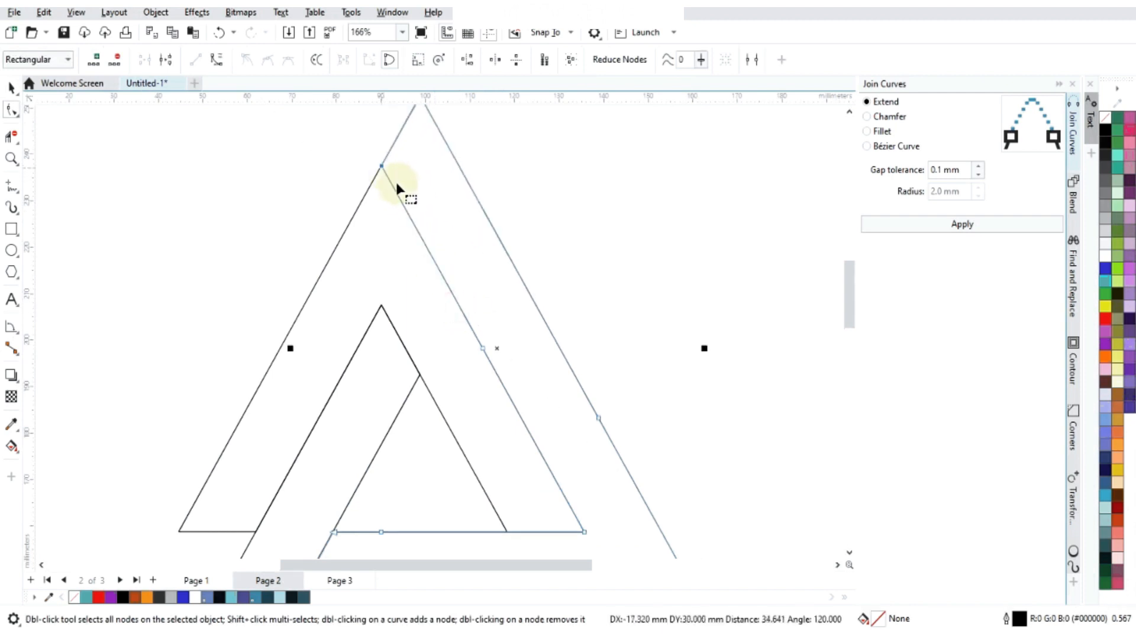
{"action": "scroll", "coordinate": [367, 348], "scroll_direction": "down", "scroll_amount": 2}
{"action": "scroll", "coordinate": [353, 382], "scroll_direction": "up", "scroll_amount": 1}
{"action": "left_click", "coordinate": [294, 333]}
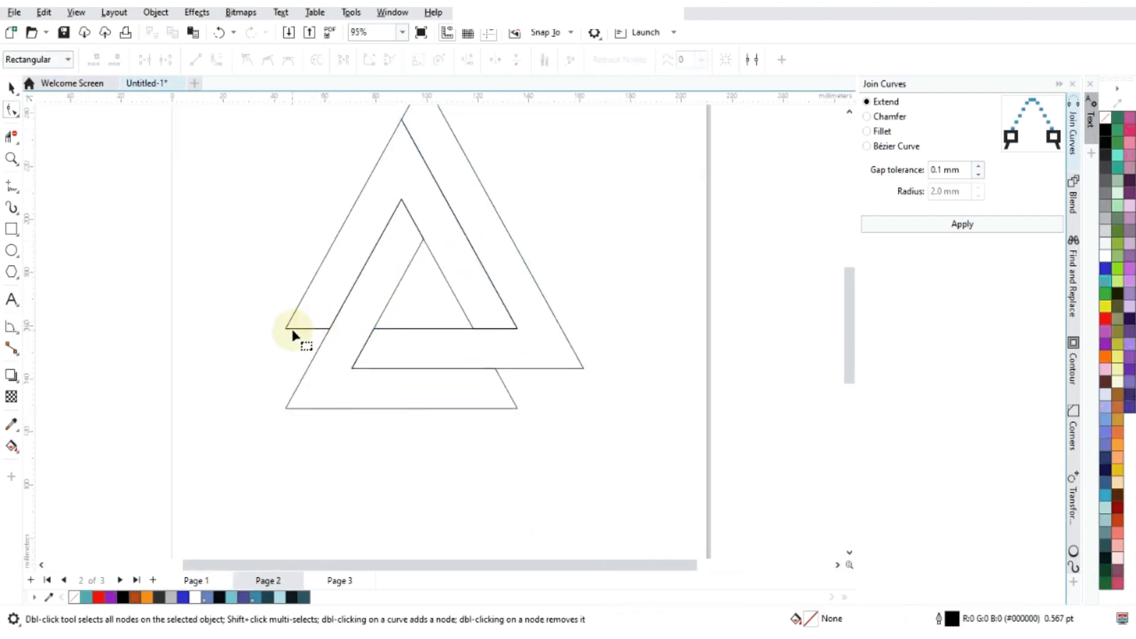
- Ungroup the A shape and join its curves with the Extend option
{"action": "left_click", "coordinate": [290, 319]}
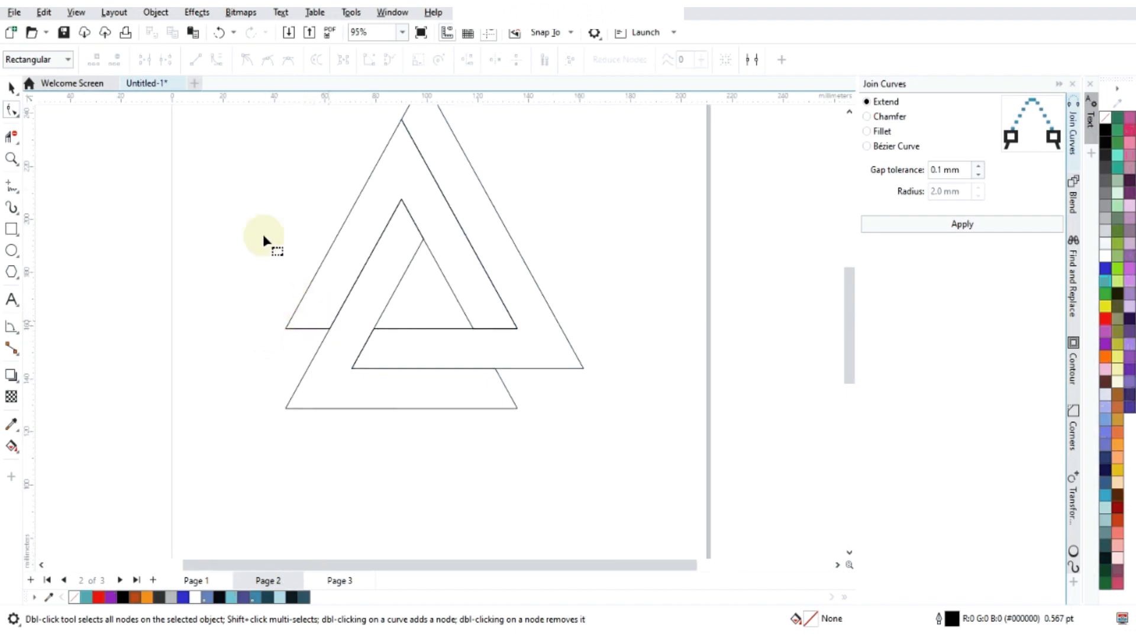
{"action": "left_click", "coordinate": [13, 87]}
{"action": "left_click_drag", "start_coordinate": [361, 229], "coordinate": [271, 232]}
{"action": "key", "text": "ctrl+z"}
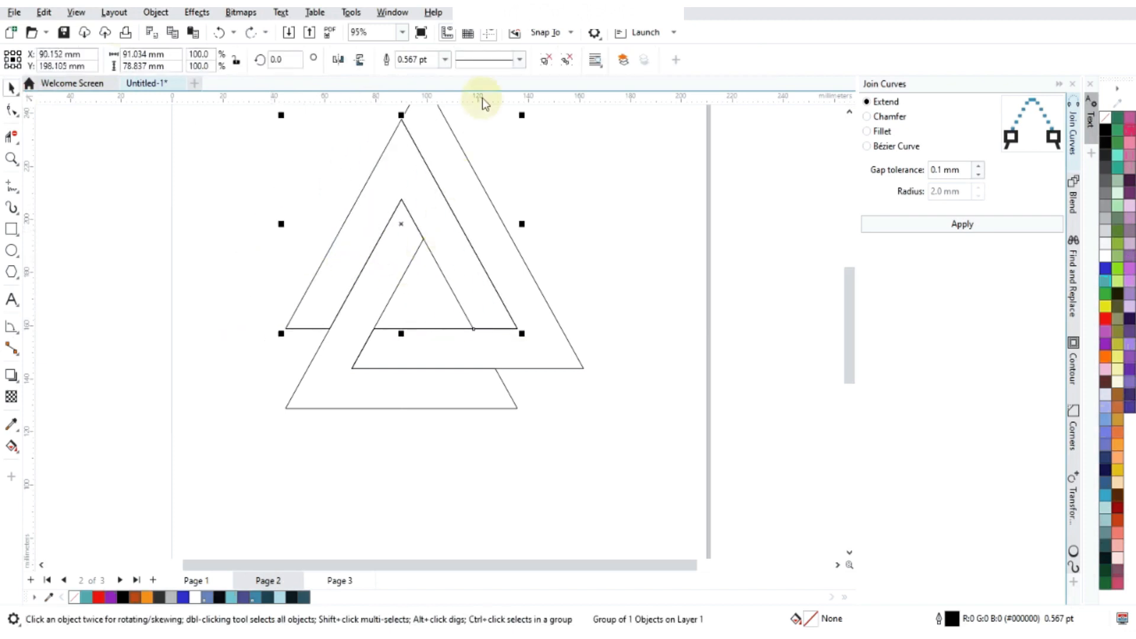
{"action": "left_click", "coordinate": [567, 60]}
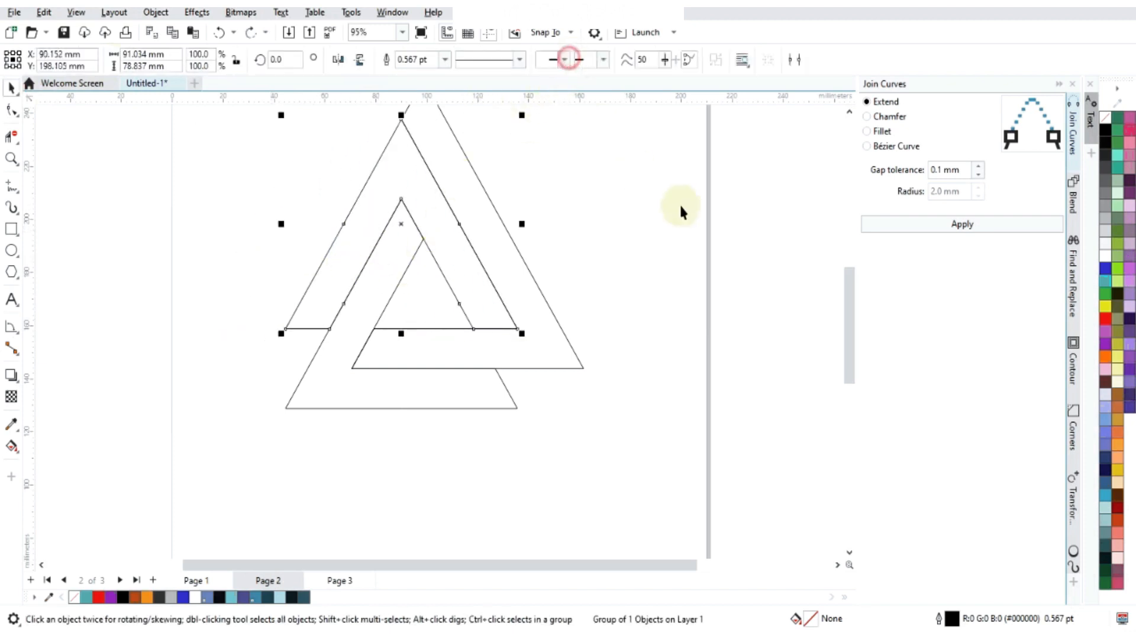
- Lengthen the A shape's left leg by moving both end nodes until the inner one snaps to the 120-degree shape's lower left corner
{"action": "double_click", "coordinate": [355, 269]}
{"action": "left_click_drag", "start_coordinate": [268, 317], "coordinate": [343, 365]}
{"action": "scroll", "coordinate": [292, 363], "scroll_direction": "up", "scroll_amount": 2}
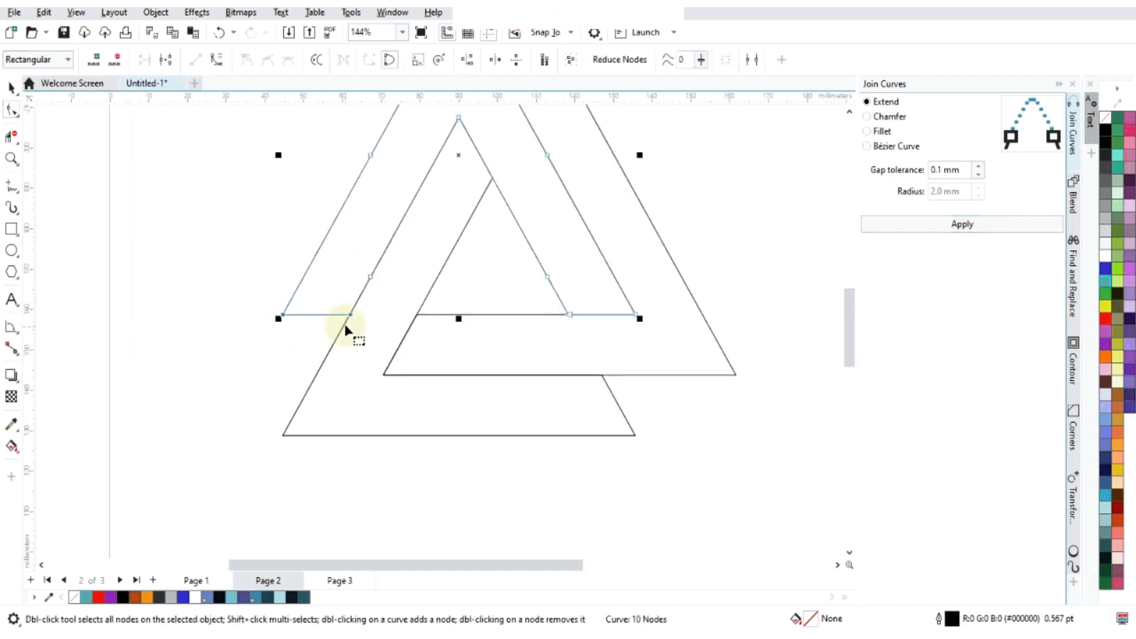
{"action": "left_click_drag", "start_coordinate": [350, 315], "coordinate": [283, 435]}
{"action": "scroll", "coordinate": [577, 319], "scroll_direction": "down", "scroll_amount": 2}
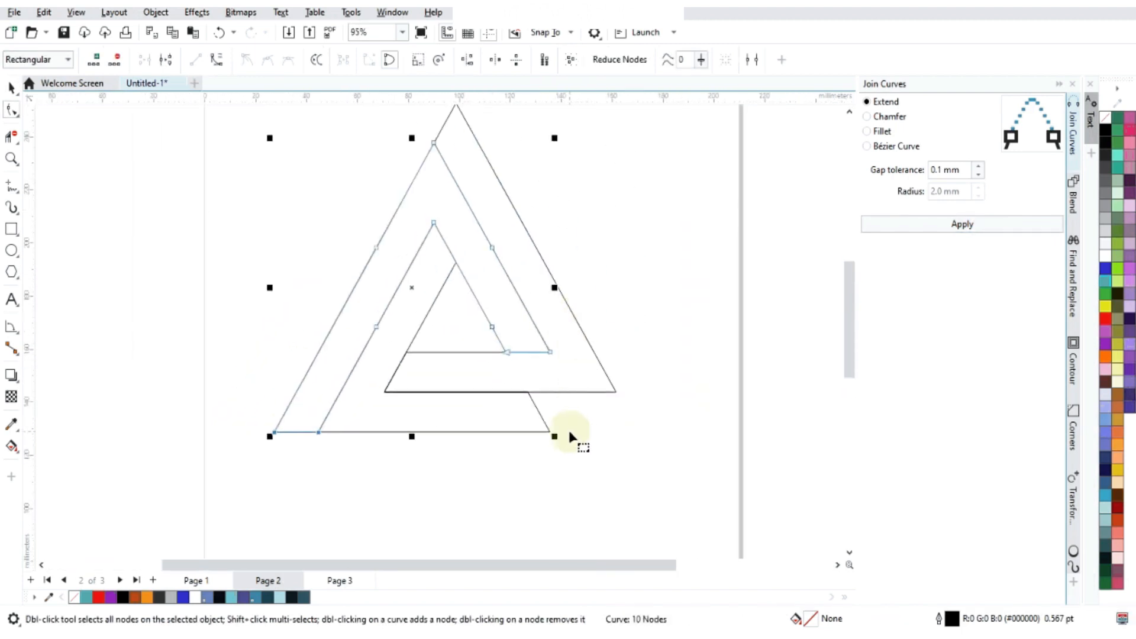
{"action": "key", "text": "Escape"}
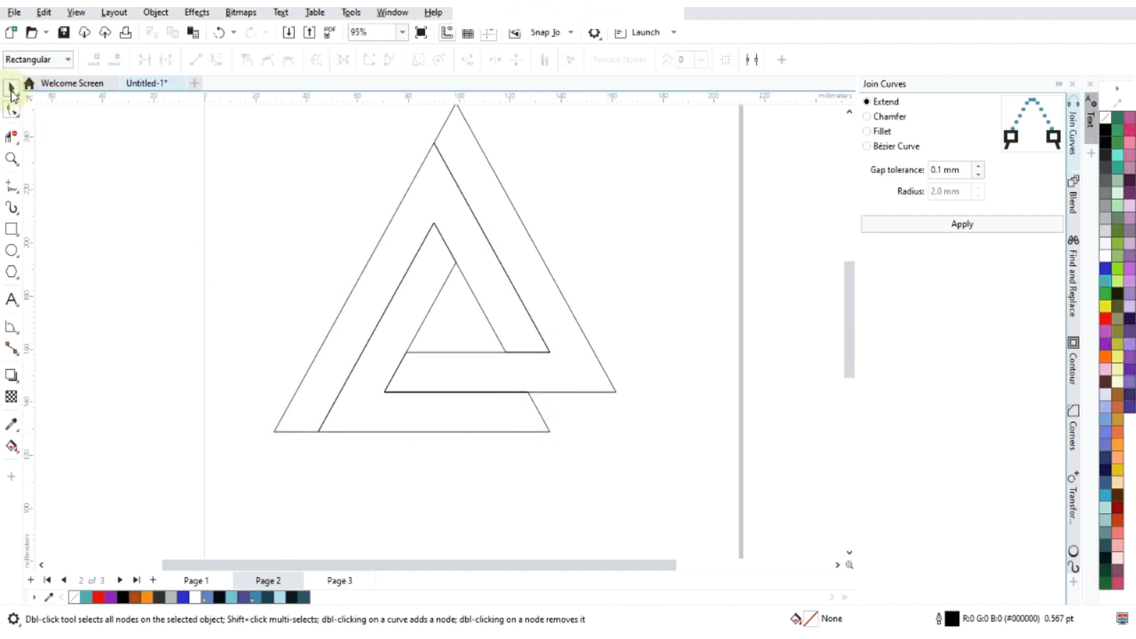
- Ungroup the 120-degree shape and join its curves with Extend at 0.1 mm gap tolerance
{"action": "left_click", "coordinate": [12, 90]}
{"action": "left_click", "coordinate": [534, 403]}
{"action": "left_click", "coordinate": [1005, 230]}
{"action": "scroll", "coordinate": [581, 421], "scroll_direction": "up", "scroll_amount": 2}
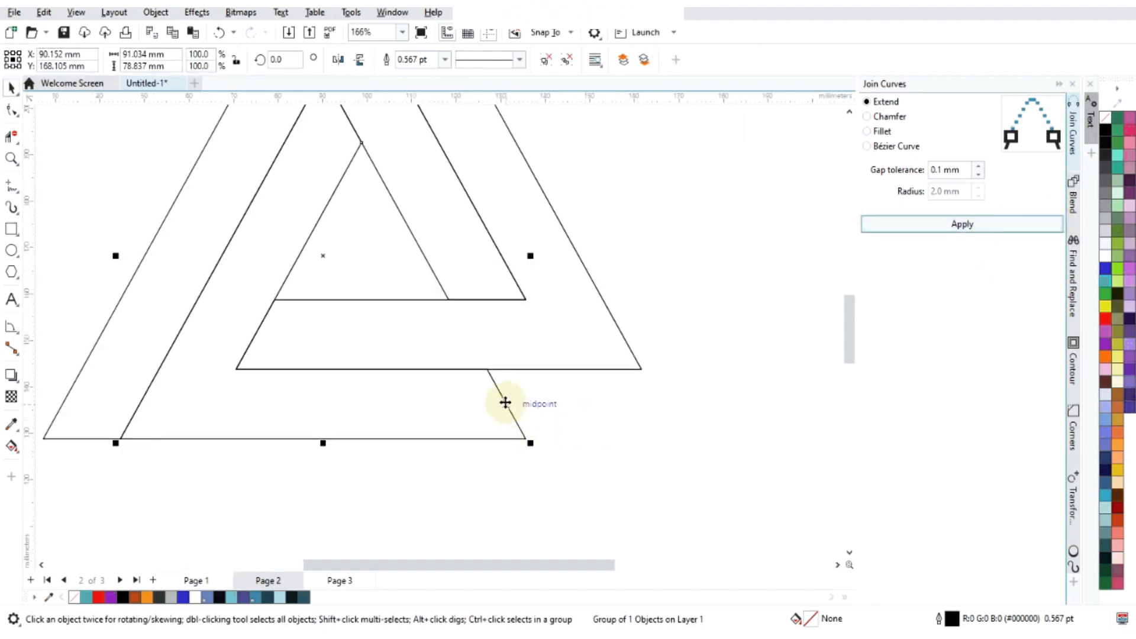
{"action": "left_click", "coordinate": [567, 59]}
{"action": "left_click", "coordinate": [946, 227]}
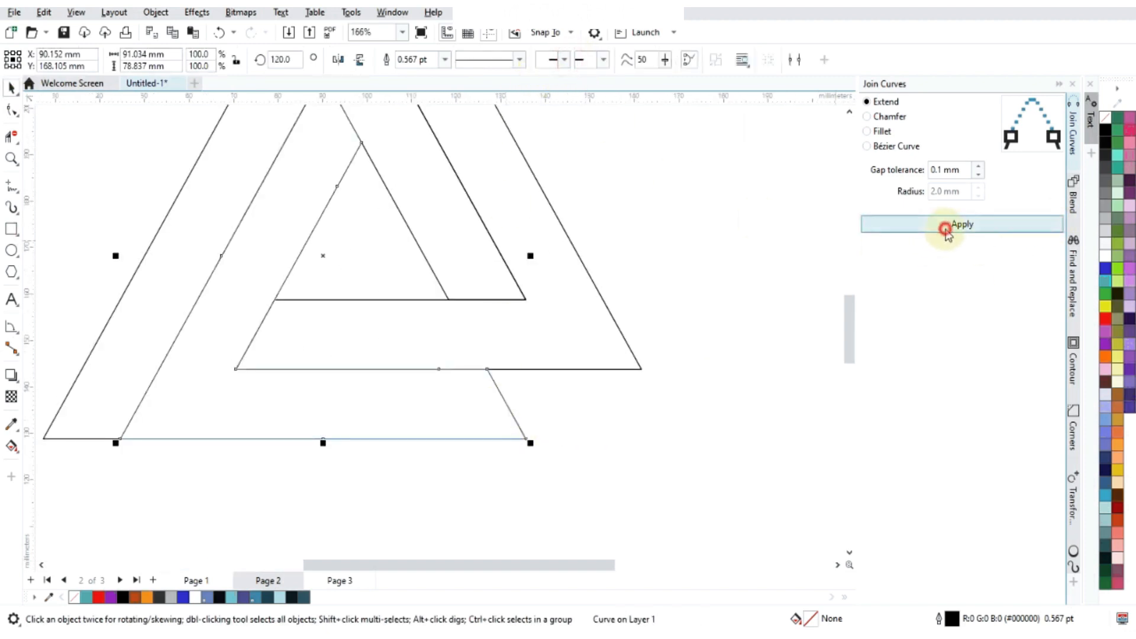
- Lengthen the 120-degree shape's lower right end by moving both end nodes until the upper one snaps to the 240-degree shape's lower right tip
{"action": "double_click", "coordinate": [503, 398]}
{"action": "left_click_drag", "start_coordinate": [540, 349], "coordinate": [638, 368]}
{"action": "scroll", "coordinate": [592, 384], "scroll_direction": "down", "scroll_amount": 5}
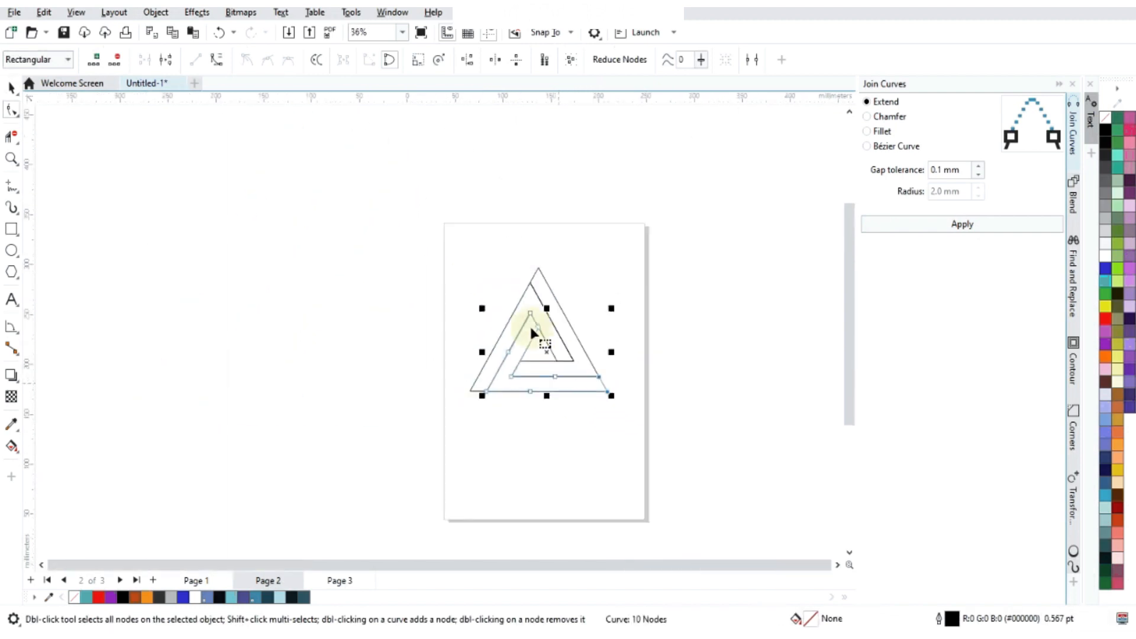
{"action": "left_click", "coordinate": [445, 318]}
{"action": "scroll", "coordinate": [542, 324], "scroll_direction": "up", "scroll_amount": 3}
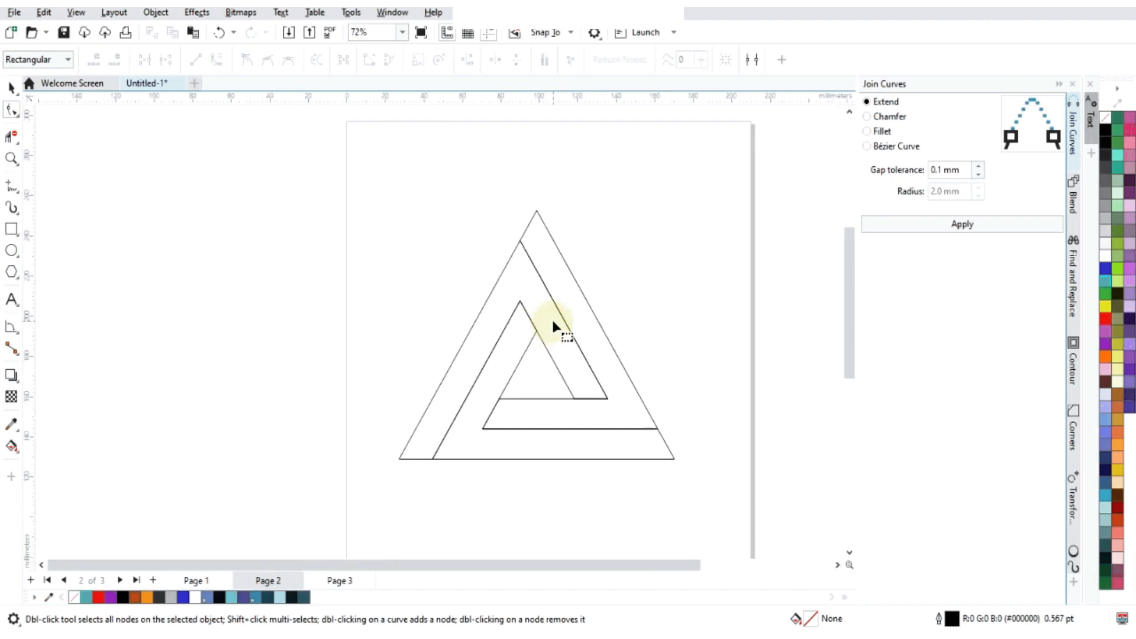
- Move the A shape left of the page, and snap the 120-degree shape's lower right tip onto the 240-degree shape's inner corner
{"action": "left_click", "coordinate": [11, 88]}
{"action": "left_click_drag", "start_coordinate": [500, 296], "coordinate": [215, 218]}
{"action": "left_click", "coordinate": [505, 354]}
{"action": "left_click_drag", "start_coordinate": [515, 348], "coordinate": [425, 288]}
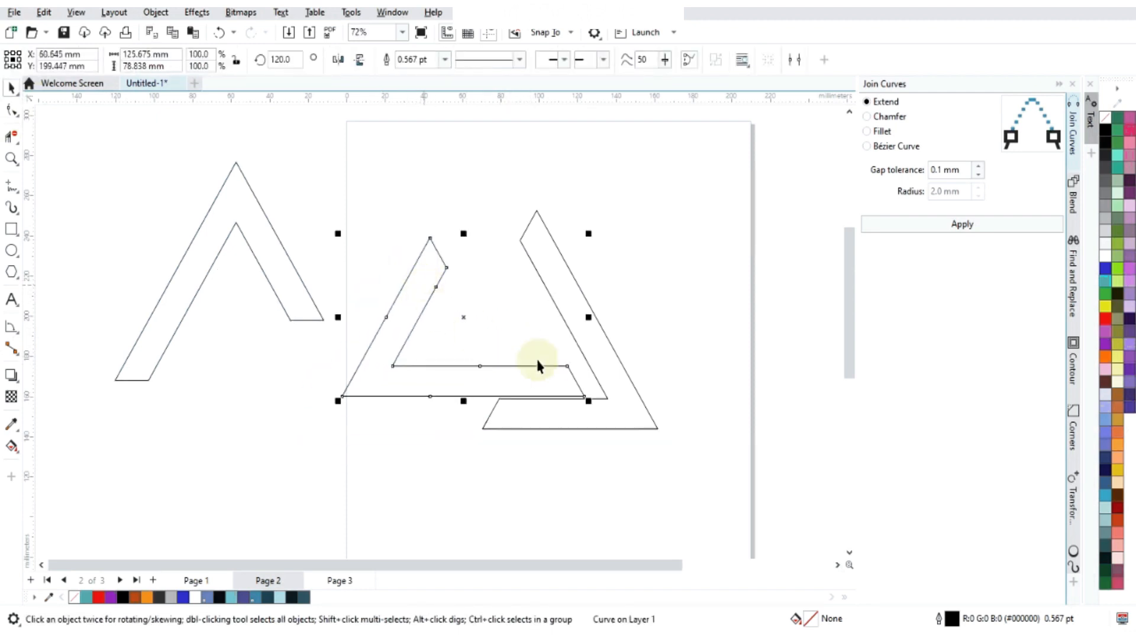
{"action": "scroll", "coordinate": [571, 385], "scroll_direction": "up", "scroll_amount": 2}
{"action": "left_click_drag", "start_coordinate": [597, 415], "coordinate": [634, 418]}
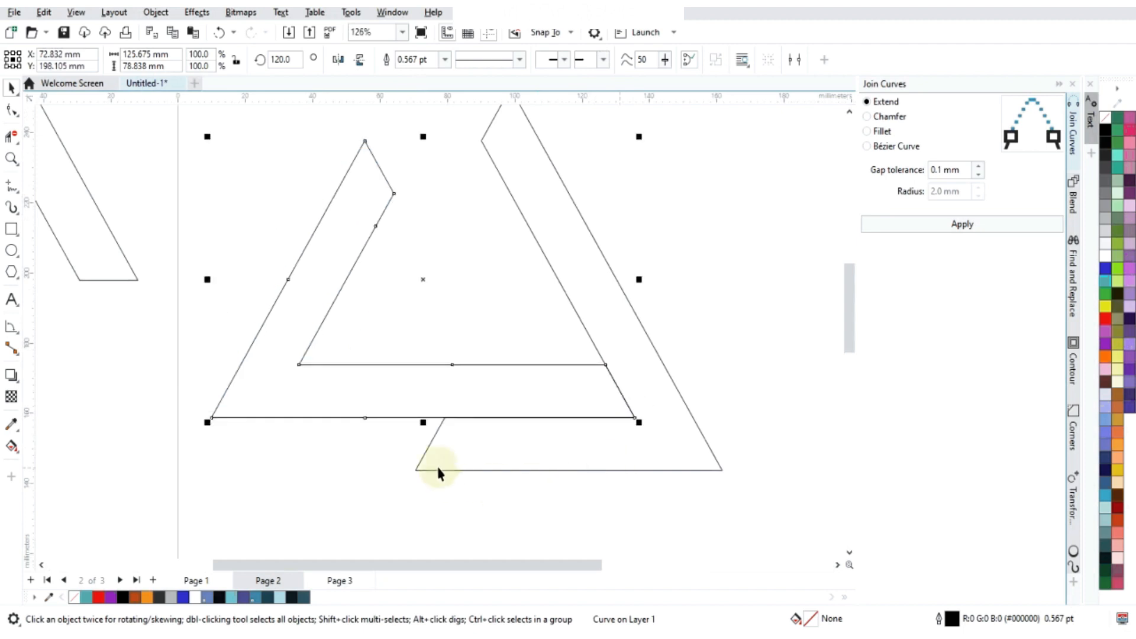
{"action": "scroll", "coordinate": [411, 400], "scroll_direction": "down", "scroll_amount": 2}
{"action": "scroll", "coordinate": [367, 353], "scroll_direction": "up", "scroll_amount": 1}
- Move the A shape back so its short leg's outer corner snaps to the upper corner of the 120-degree shape's right end
{"action": "left_click", "coordinate": [184, 293]}
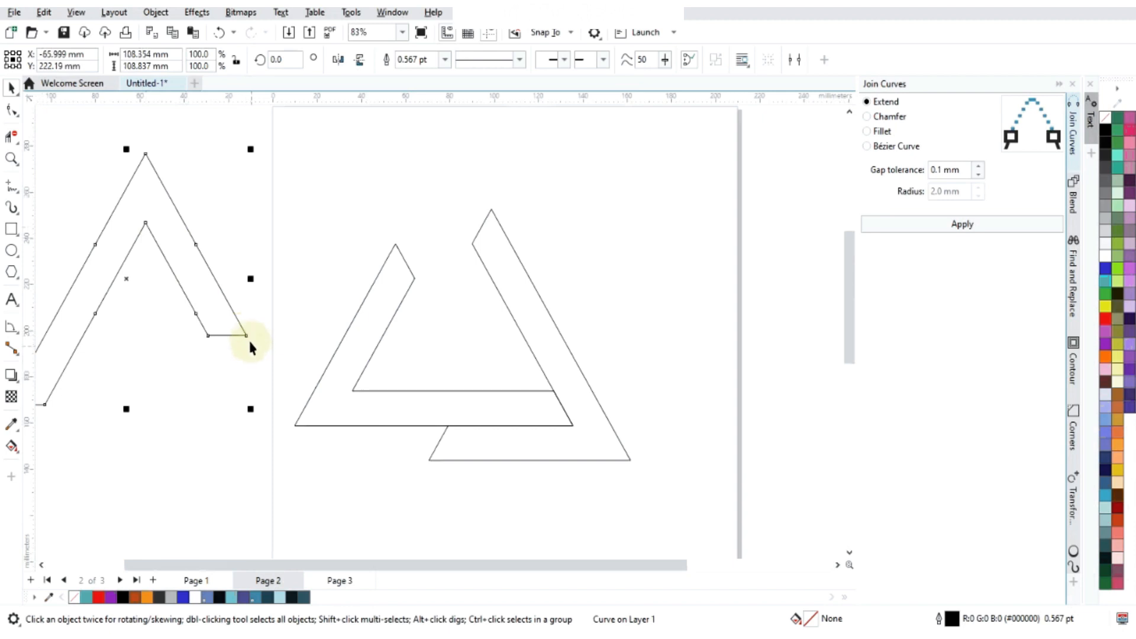
{"action": "left_click_drag", "start_coordinate": [246, 336], "coordinate": [568, 398]}
{"action": "scroll", "coordinate": [556, 393], "scroll_direction": "up", "scroll_amount": 3}
{"action": "scroll", "coordinate": [570, 399], "scroll_direction": "down", "scroll_amount": 3}
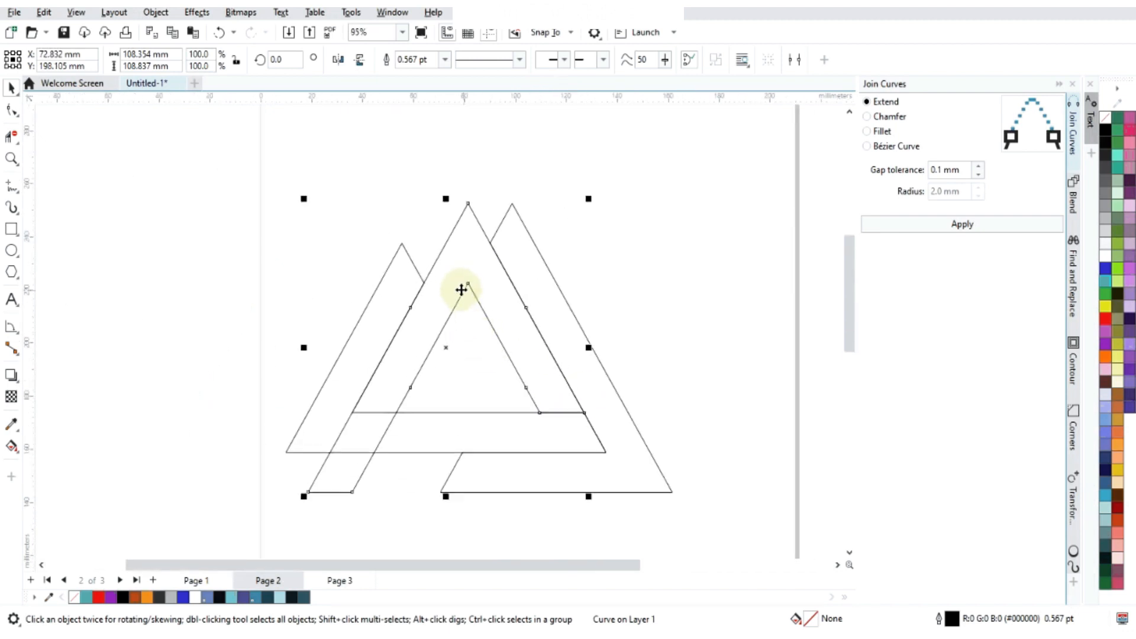
- Move only the inner node of the 240-degree shape's upper end to snap to the A shape's apex
{"action": "scroll", "coordinate": [475, 280], "scroll_direction": "up", "scroll_amount": 1}
{"action": "left_click", "coordinate": [507, 211]}
{"action": "double_click", "coordinate": [505, 214]}
{"action": "left_click_drag", "start_coordinate": [466, 218], "coordinate": [467, 178]}
{"action": "scroll", "coordinate": [349, 283], "scroll_direction": "down", "scroll_amount": 2}
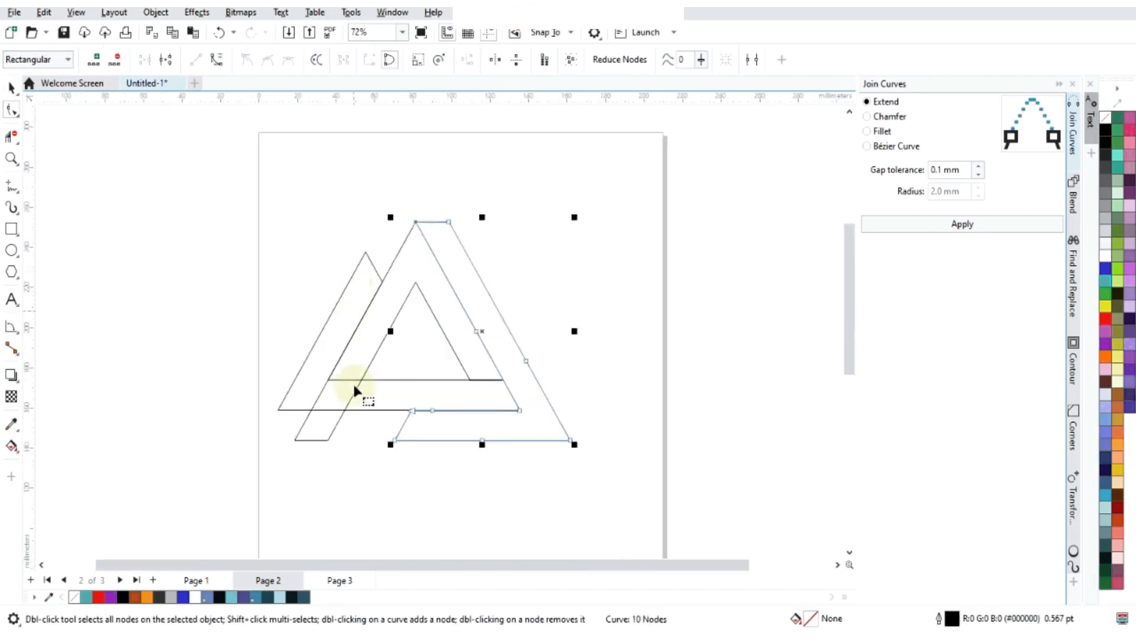
- Delete the midpoint nodes on the two horizontal edges of the 120-degree shape
{"action": "left_click", "coordinate": [337, 304]}
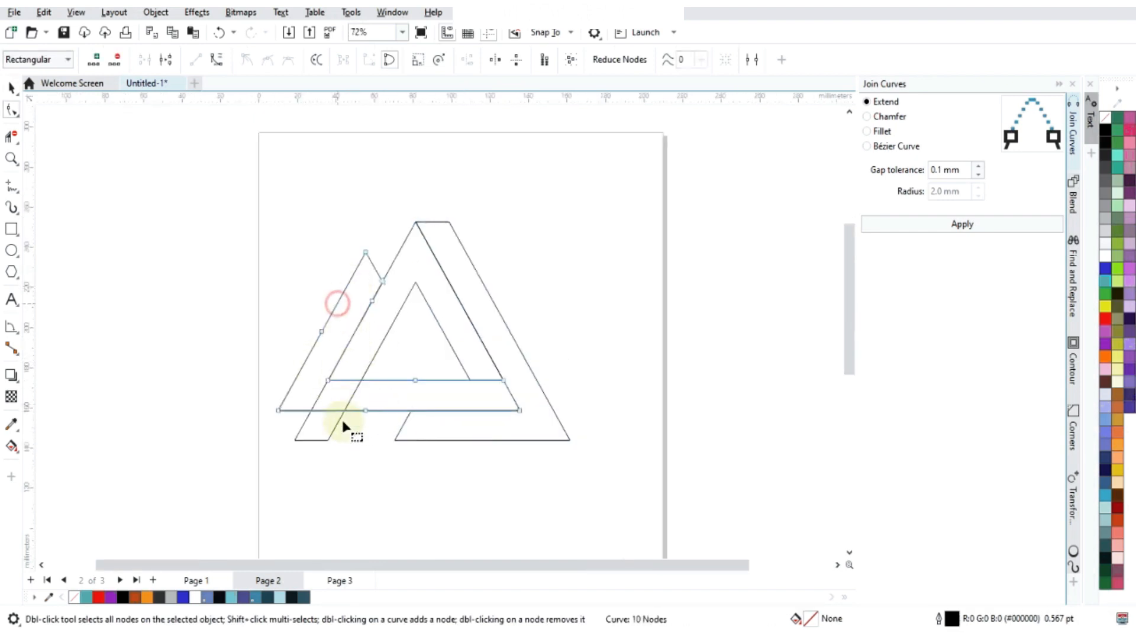
{"action": "scroll", "coordinate": [292, 404], "scroll_direction": "up", "scroll_amount": 1}
{"action": "double_click", "coordinate": [375, 416]}
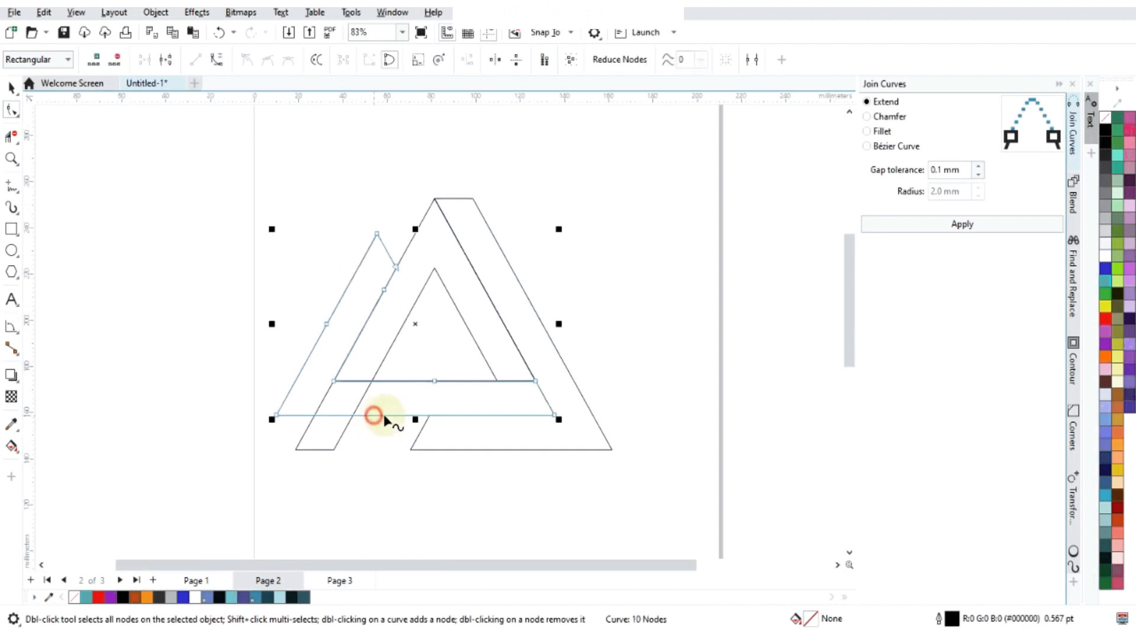
{"action": "left_click", "coordinate": [435, 380]}
- Lengthen the 120-degree shape's upper end by moving both end nodes until the inner one snaps to the A shape's apex
{"action": "left_click", "coordinate": [276, 462]}
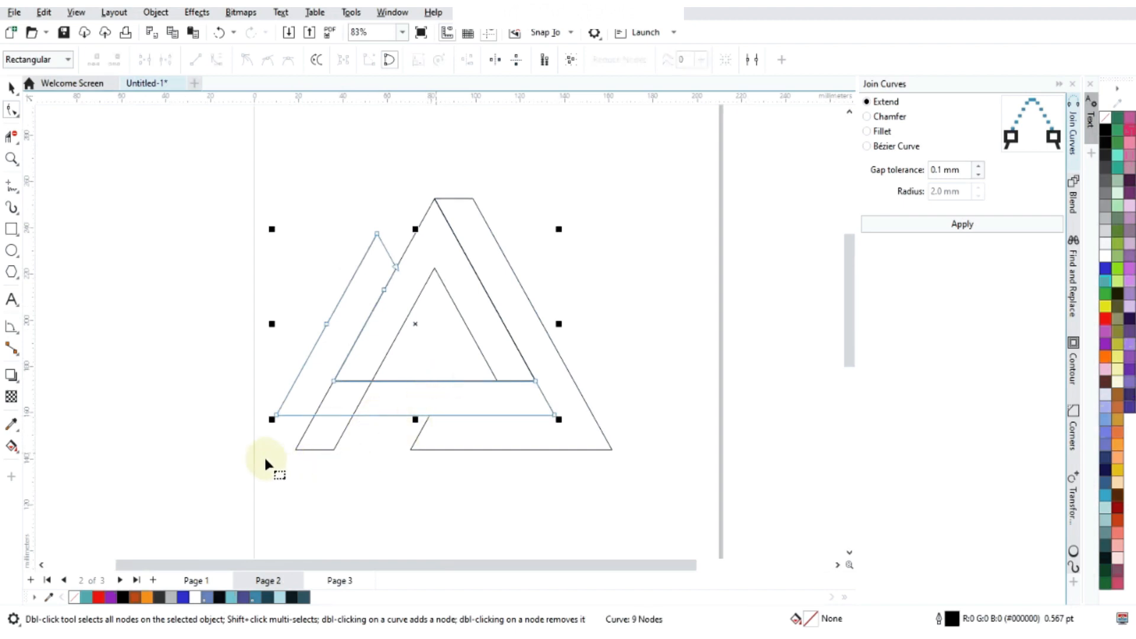
{"action": "left_click_drag", "start_coordinate": [219, 453], "coordinate": [413, 205]}
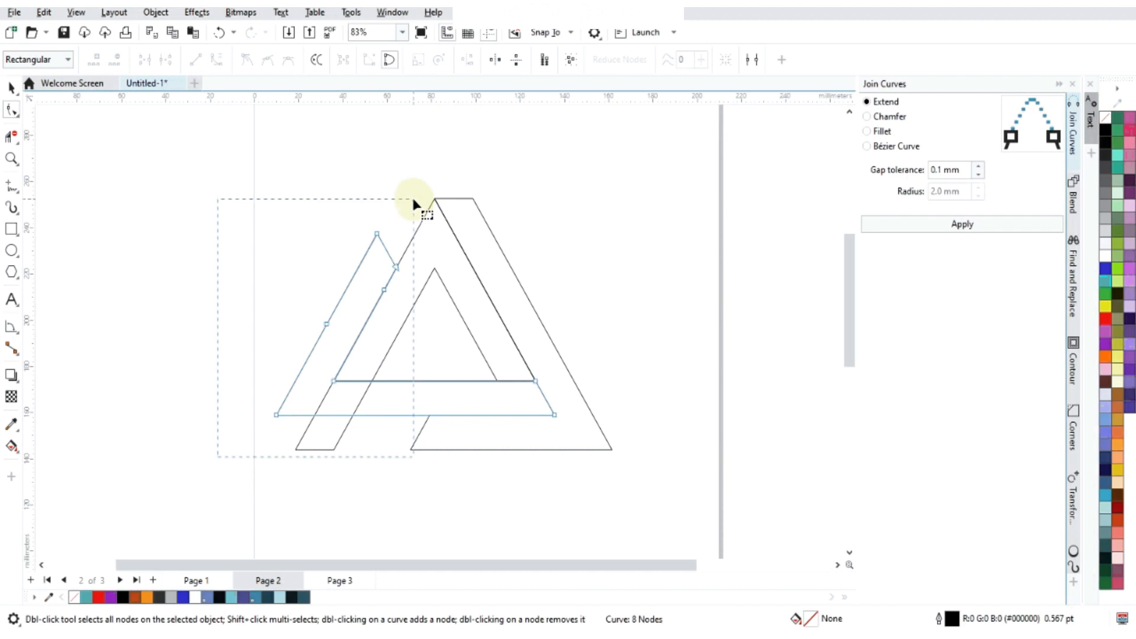
{"action": "mouse_move", "coordinate": [413, 206]}
{"action": "left_mouse_down"}
{"action": "mouse_move", "coordinate": [421, 274]}
{"action": "mouse_move", "coordinate": [405, 278]}
{"action": "mouse_move", "coordinate": [435, 200]}
{"action": "left_mouse_up"}
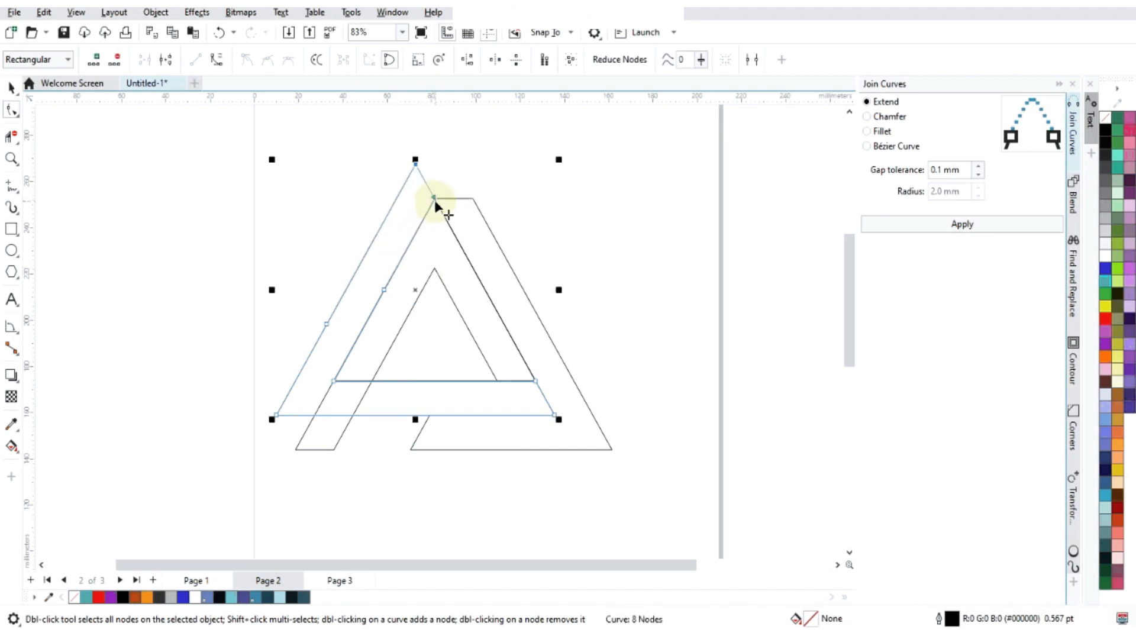
- Move only the outer node of the 120-degree shape's upper end down its edge to line up with the A shape's apex
{"action": "scroll", "coordinate": [414, 193], "scroll_direction": "up", "scroll_amount": 3}
{"action": "scroll", "coordinate": [440, 170], "scroll_direction": "up", "scroll_amount": 2}
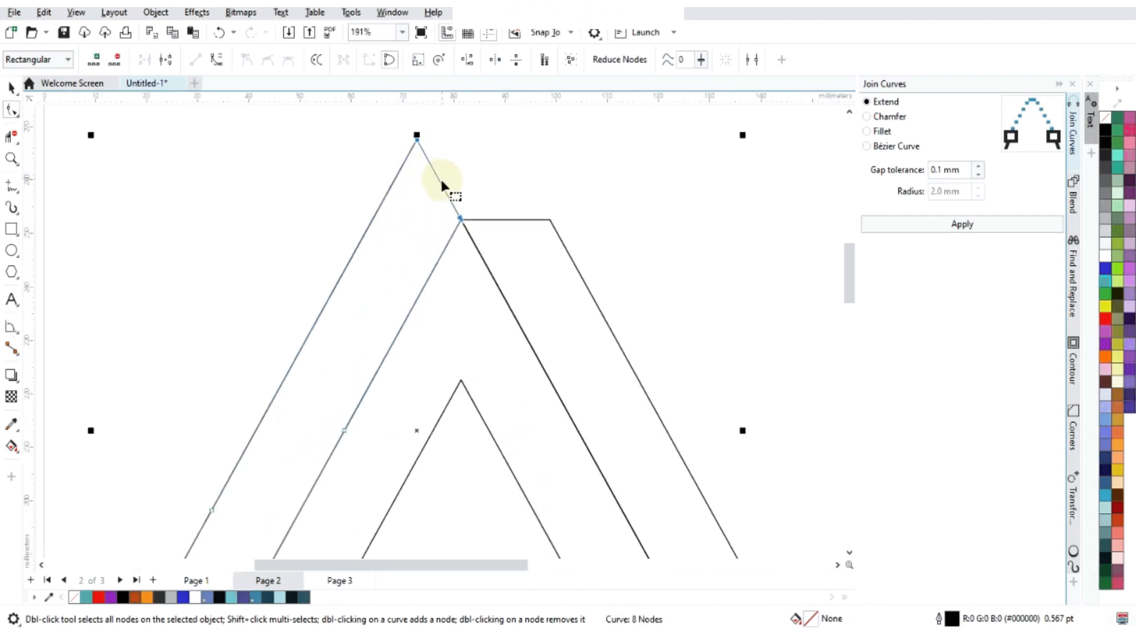
{"action": "scroll", "coordinate": [432, 208], "scroll_direction": "up", "scroll_amount": 1}
{"action": "left_click", "coordinate": [413, 129]}
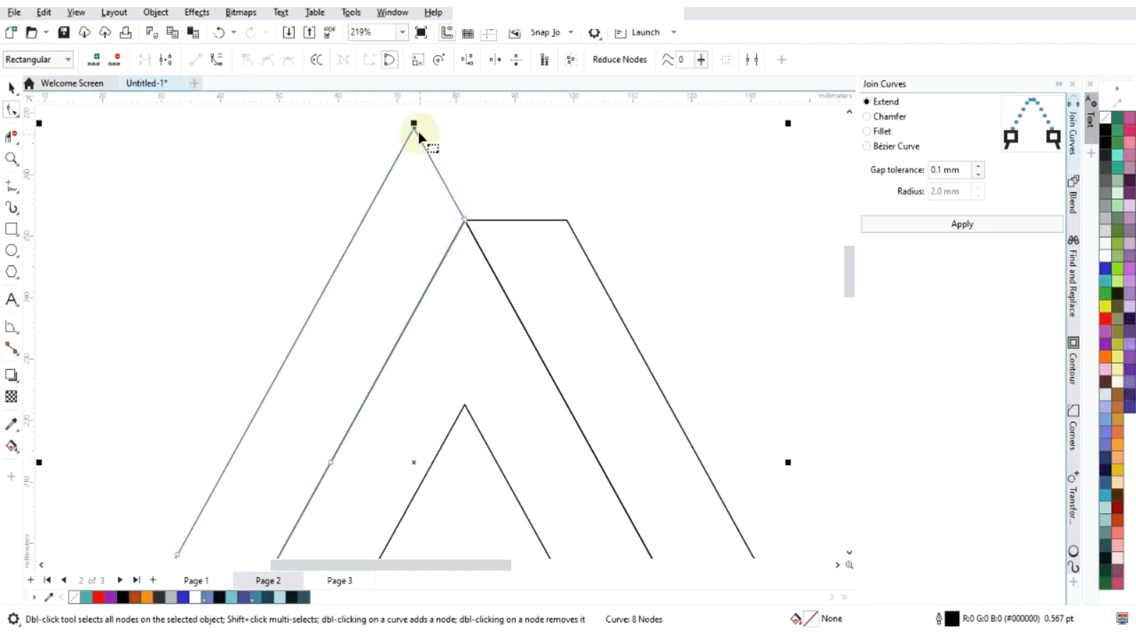
{"action": "left_click_drag", "start_coordinate": [414, 128], "coordinate": [360, 218]}
{"action": "scroll", "coordinate": [464, 218], "scroll_direction": "down", "scroll_amount": 5}
{"action": "left_click", "coordinate": [358, 214]}
{"action": "scroll", "coordinate": [454, 256], "scroll_direction": "down", "scroll_amount": 1}
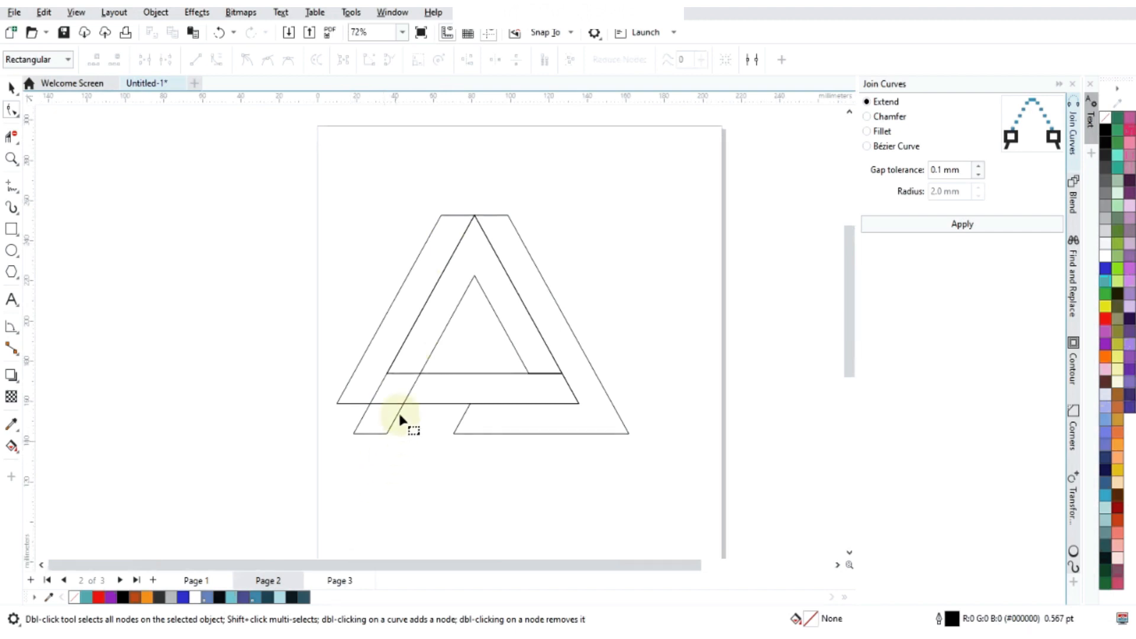
- Undo the lengthening of the 120-degree shape's upper end
{"action": "left_click", "coordinate": [396, 353]}
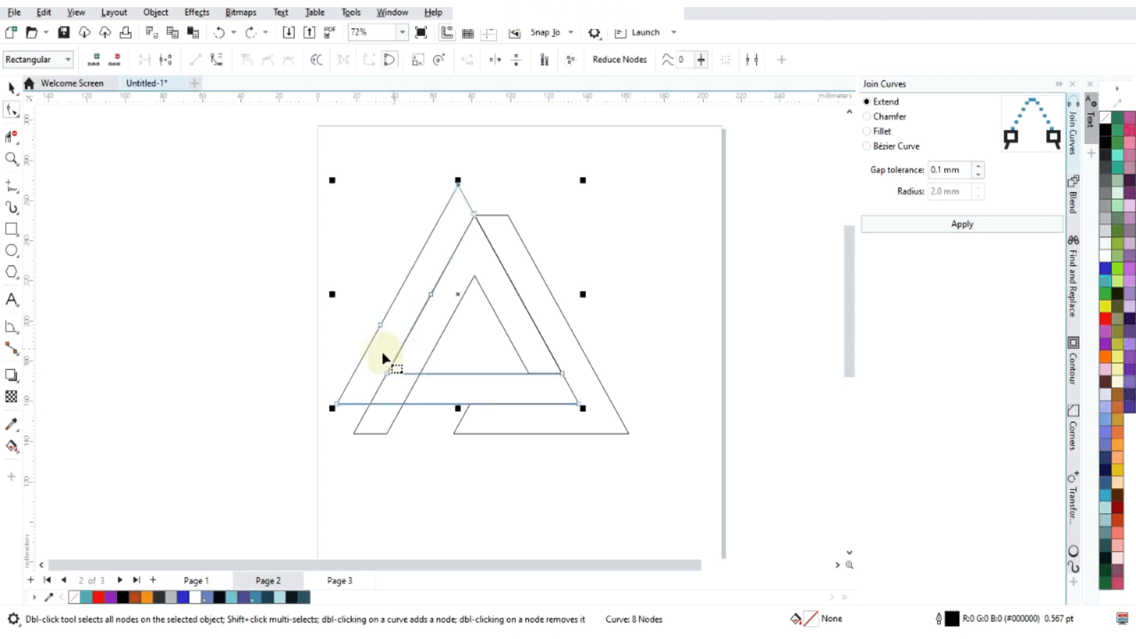
{"action": "left_click", "coordinate": [12, 88]}
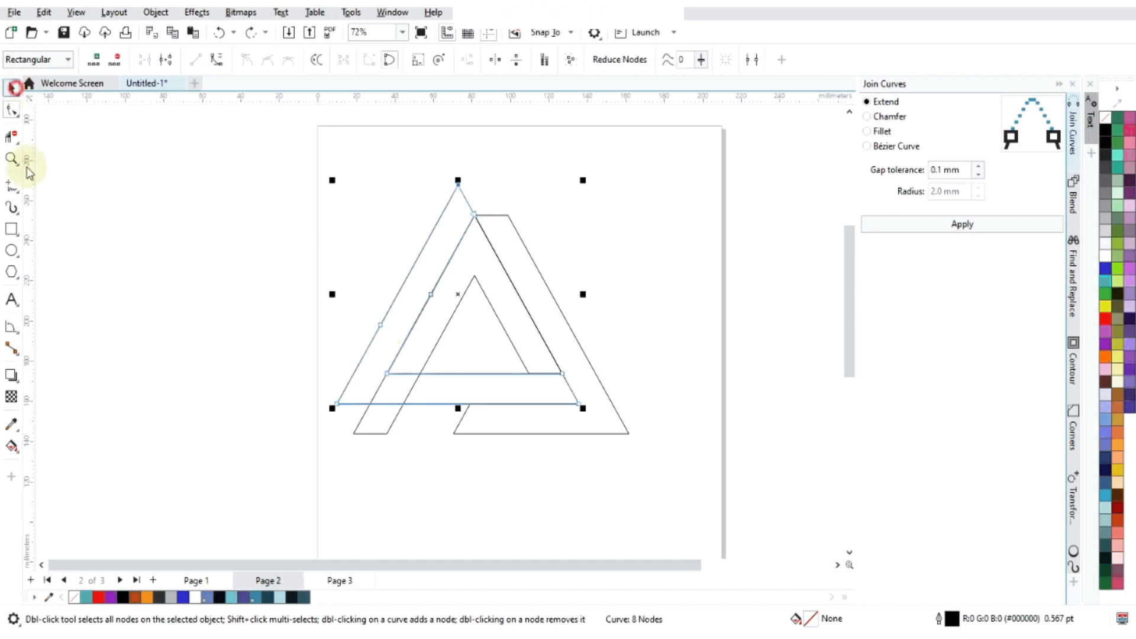
{"action": "left_click", "coordinate": [459, 211]}
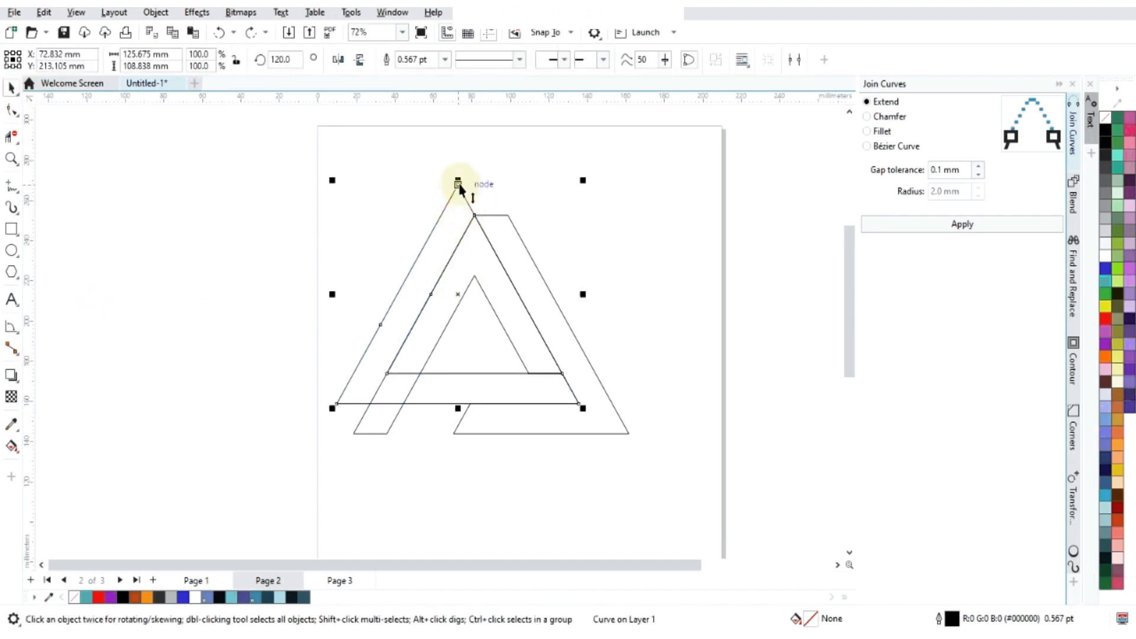
{"action": "key", "text": "ctrl+z"}
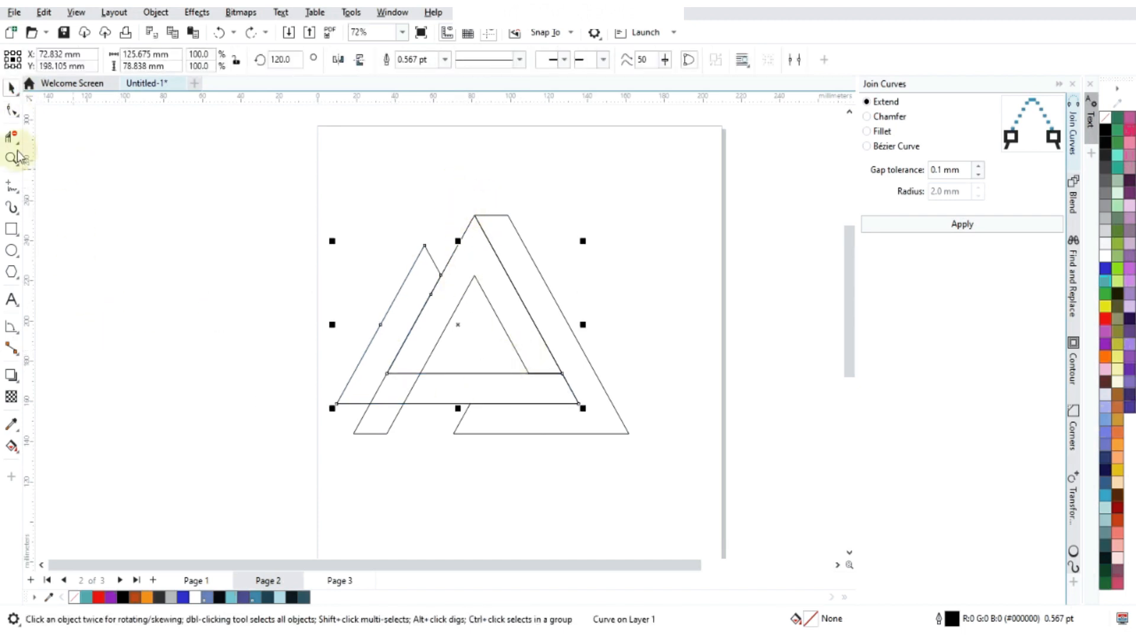
- Move the 120-degree shape so its upper tip snaps to the A shape's inner apex
{"action": "left_click", "coordinate": [45, 294]}
{"action": "left_click", "coordinate": [424, 279]}
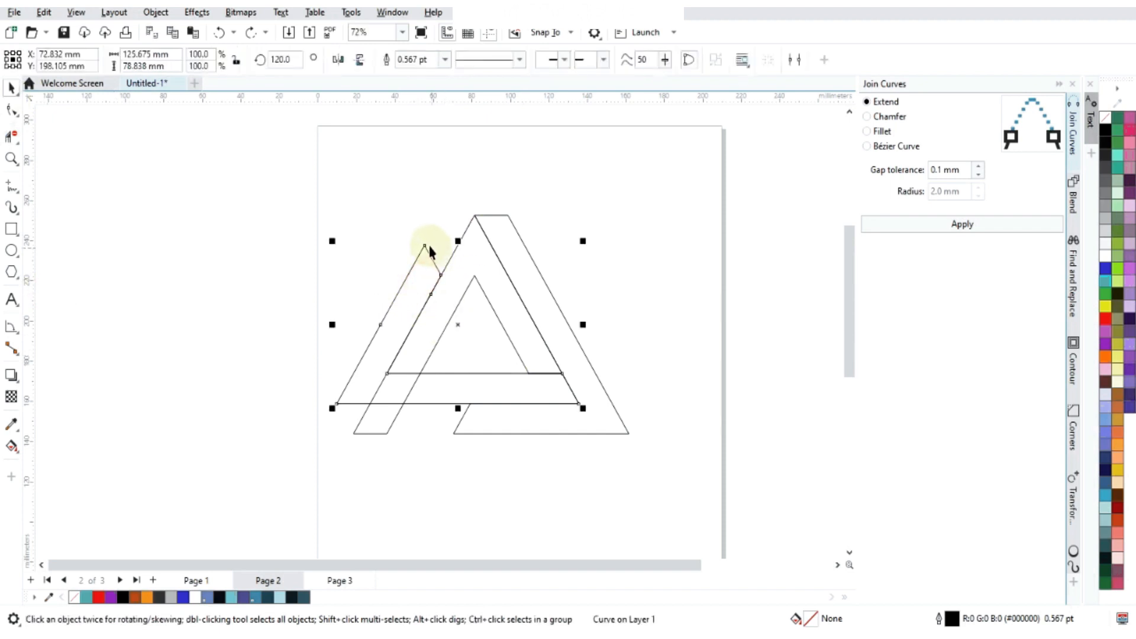
{"action": "left_click_drag", "start_coordinate": [425, 247], "coordinate": [474, 275]}
{"action": "scroll", "coordinate": [545, 413], "scroll_direction": "up", "scroll_amount": 2}
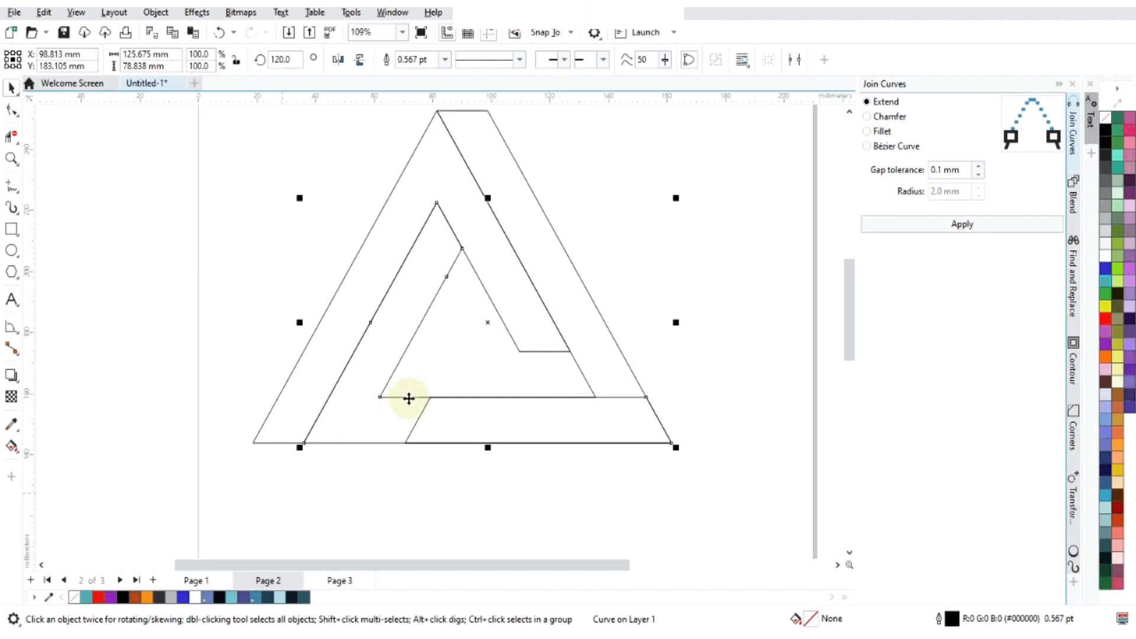
{"action": "key", "text": "F10"}
{"action": "left_click_drag", "start_coordinate": [215, 527], "coordinate": [753, 387]}
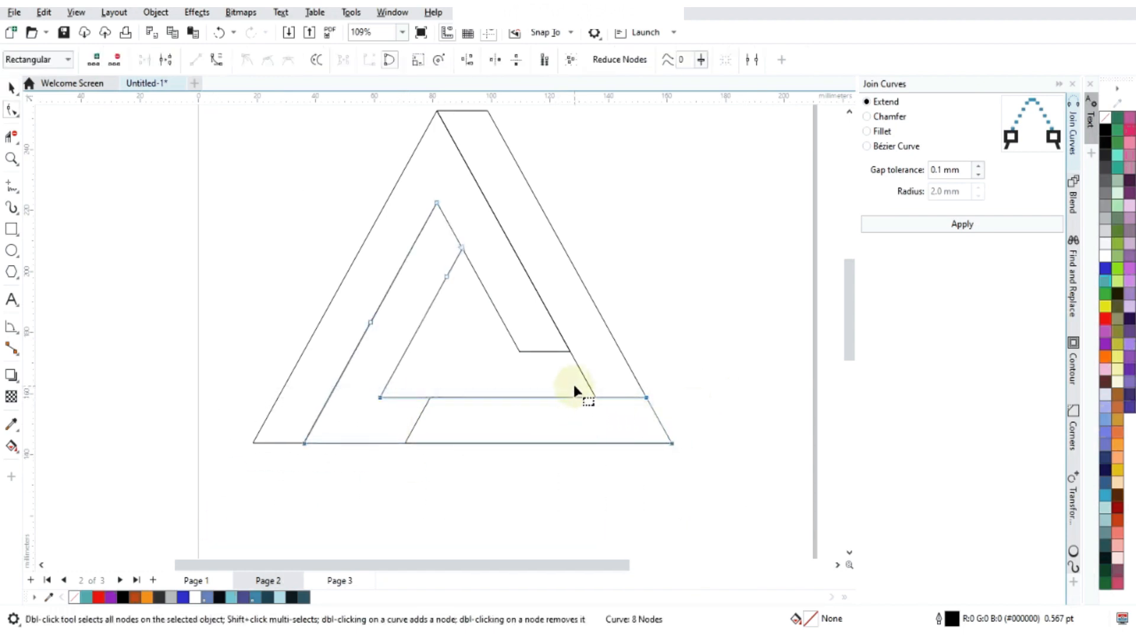
{"action": "scroll", "coordinate": [576, 393], "scroll_direction": "up", "scroll_amount": 2}
{"action": "key", "text": "Delete"}
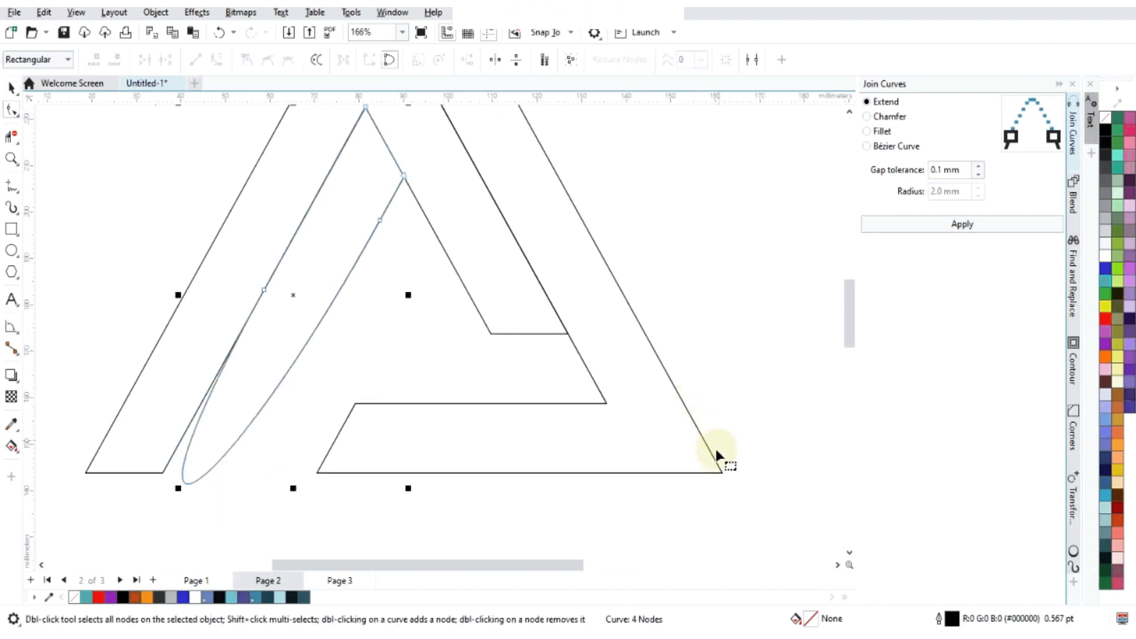
{"action": "key", "text": "ctrl+z"}
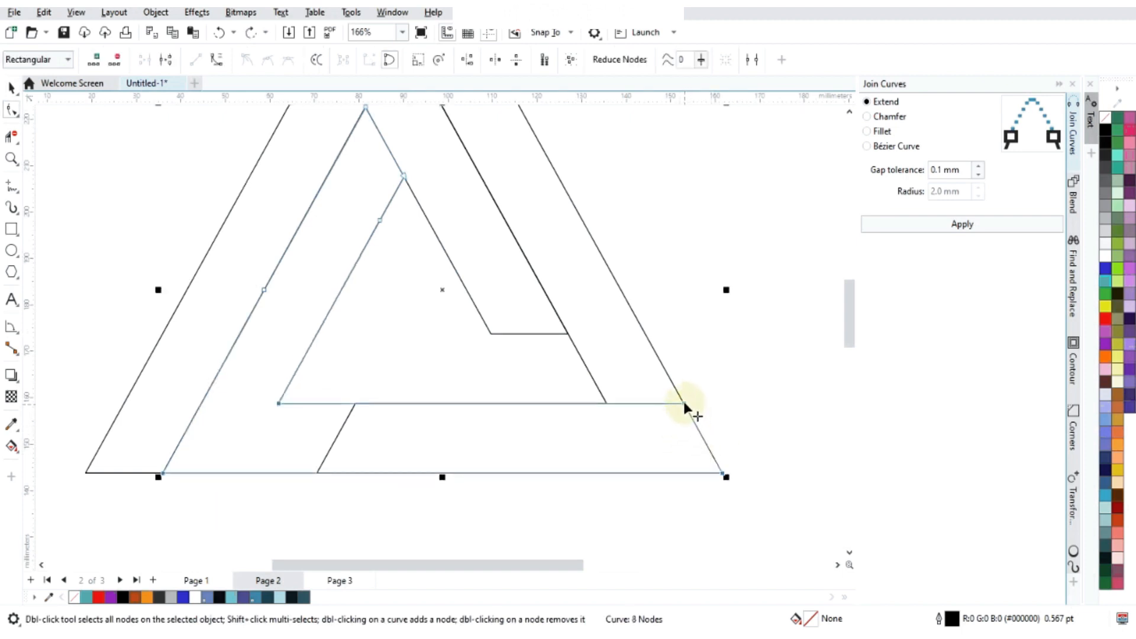
{"action": "left_click_drag", "start_coordinate": [684, 403], "coordinate": [668, 355]}
{"action": "key", "text": "ctrl+z"}
- Delete the midpoint nodes on the two slanted edges of the 120-degree shape
{"action": "double_click", "coordinate": [263, 290]}
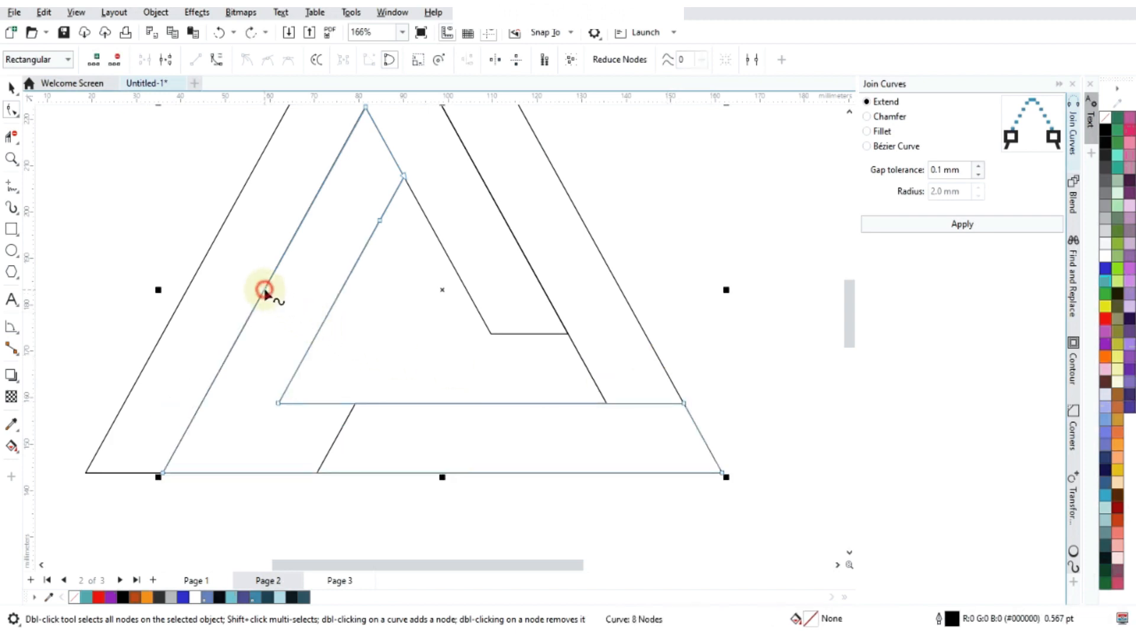
{"action": "double_click", "coordinate": [380, 222]}
{"action": "scroll", "coordinate": [446, 342], "scroll_direction": "down", "scroll_amount": 4}
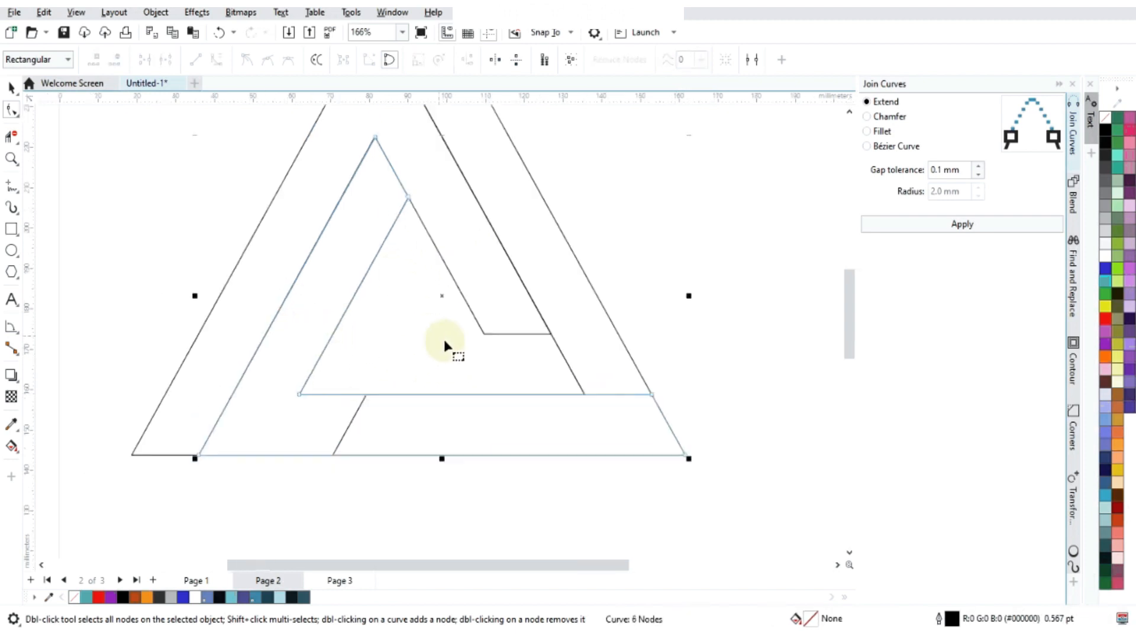
{"action": "left_click_drag", "start_coordinate": [236, 461], "coordinate": [620, 347]}
{"action": "scroll", "coordinate": [528, 319], "scroll_direction": "up", "scroll_amount": 4}
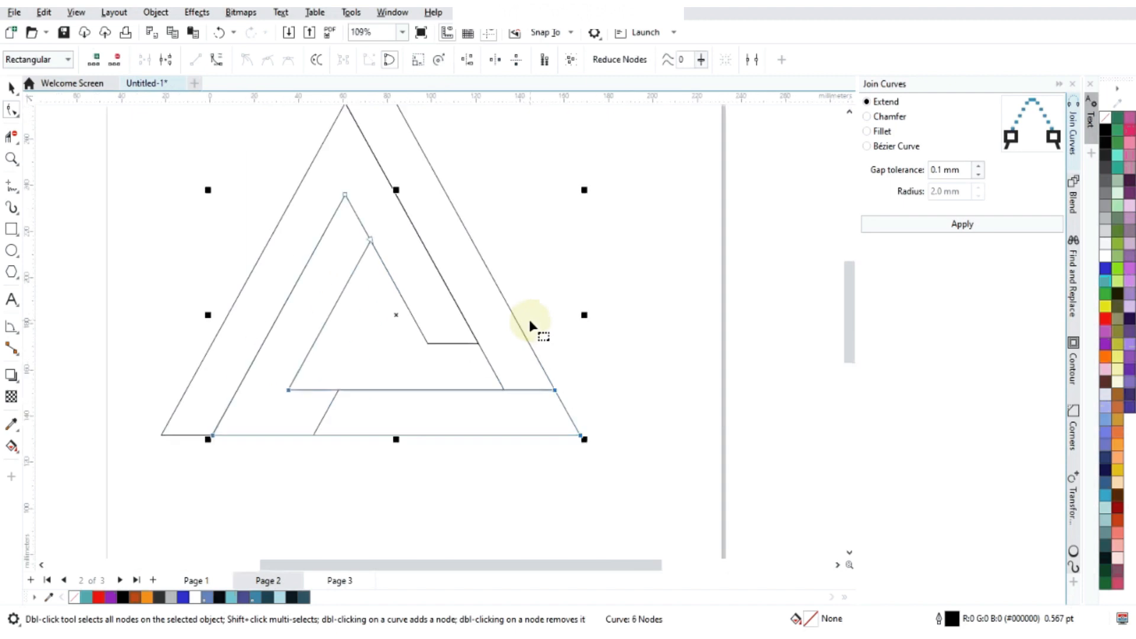
{"action": "scroll", "coordinate": [482, 418], "scroll_direction": "down", "scroll_amount": 3}
{"action": "left_click", "coordinate": [535, 424]}
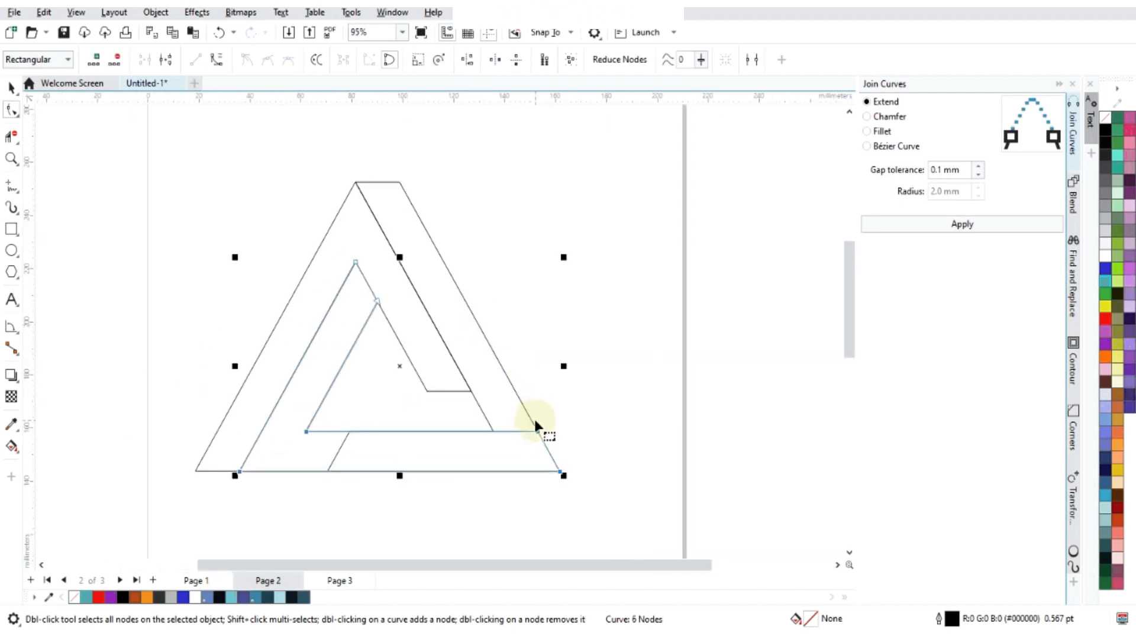
{"action": "left_click_drag", "start_coordinate": [536, 426], "coordinate": [524, 397]}
{"action": "key", "text": "ctrl+z"}
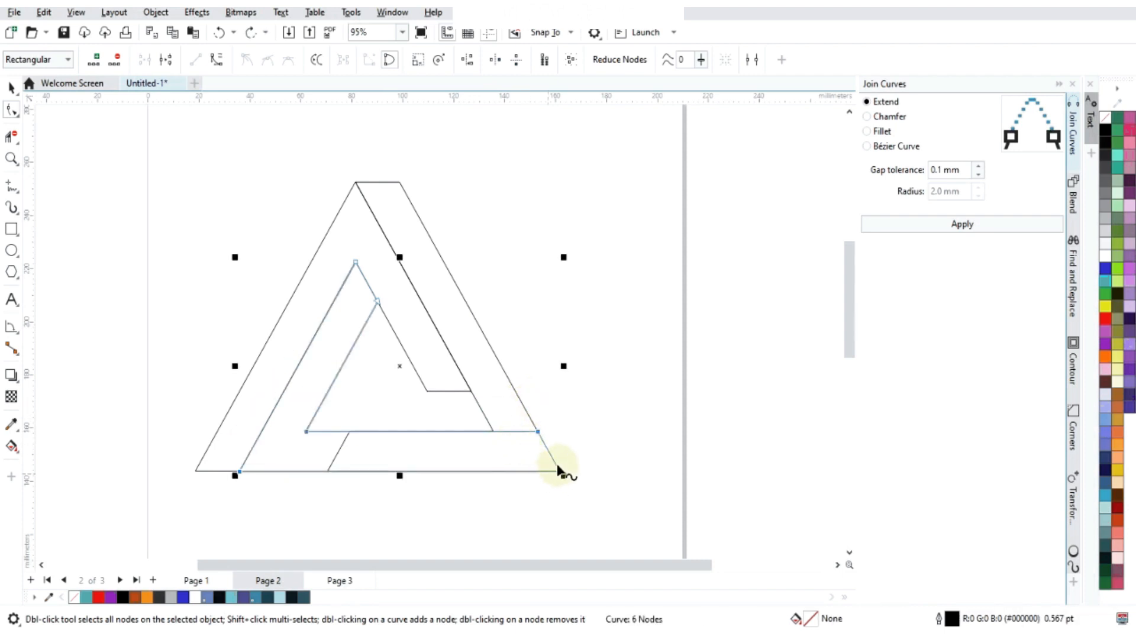
- Shorten the 120-degree shape's right end by moving both end nodes until the upper one snaps to the 240-degree shape's inner corner
{"action": "left_click", "coordinate": [598, 412]}
{"action": "left_click_drag", "start_coordinate": [510, 526], "coordinate": [507, 527]}
{"action": "scroll", "coordinate": [482, 402], "scroll_direction": "up", "scroll_amount": 4}
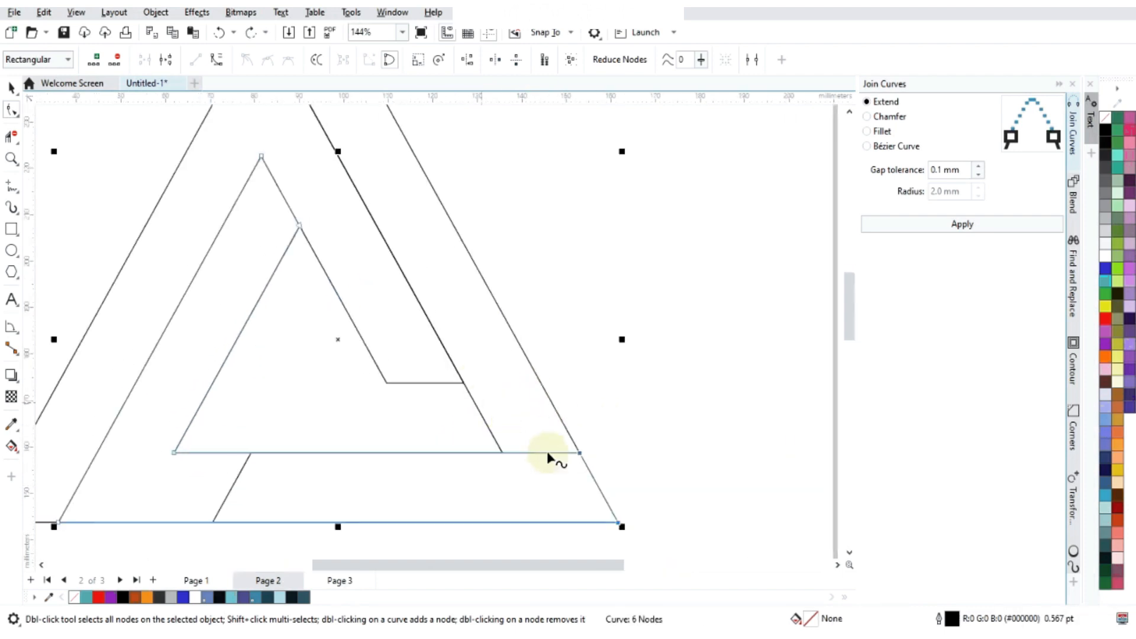
{"action": "left_click_drag", "start_coordinate": [556, 465], "coordinate": [504, 454]}
{"action": "scroll", "coordinate": [520, 436], "scroll_direction": "down", "scroll_amount": 4}
- Delete the 120-degree and 240-degree shapes, keeping only the A shape
{"action": "left_click", "coordinate": [447, 467]}
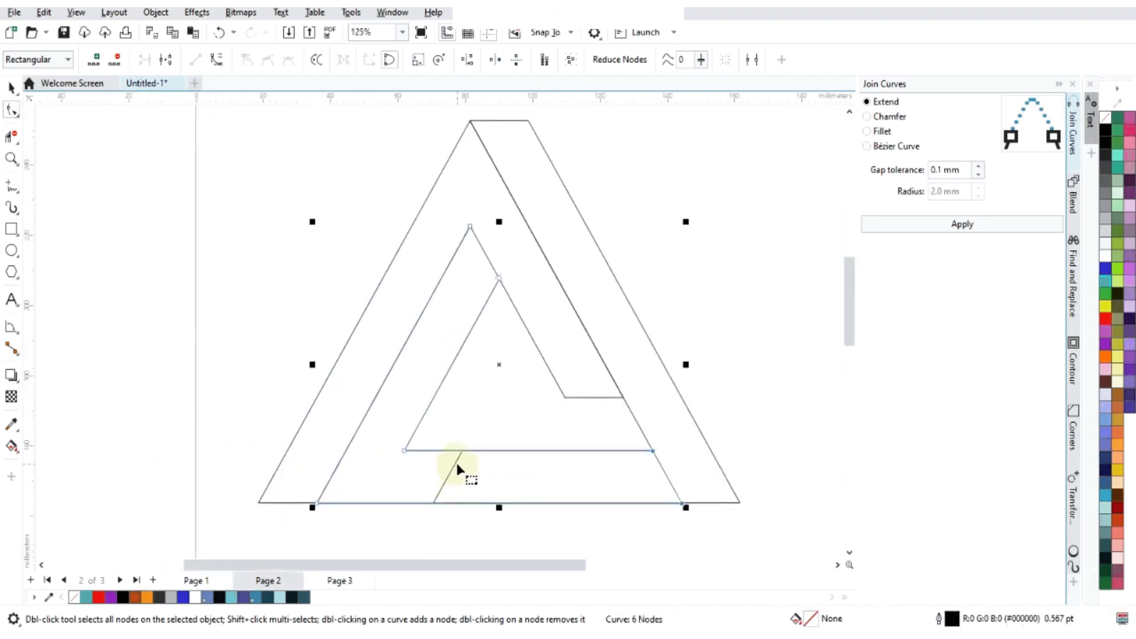
{"action": "left_click", "coordinate": [456, 462]}
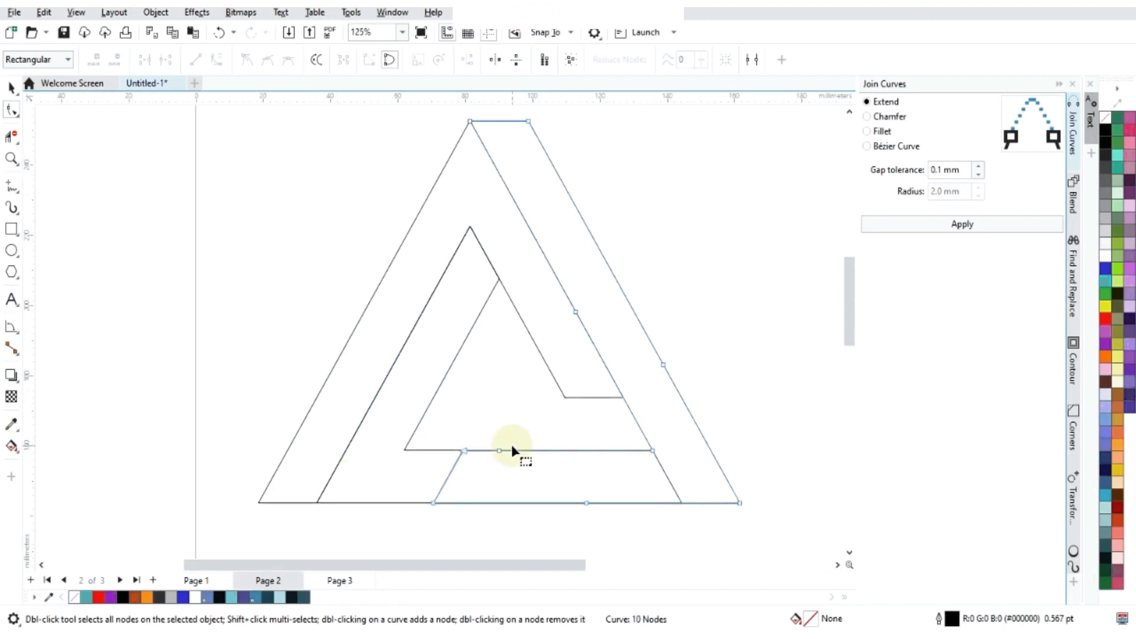
{"action": "left_click", "coordinate": [11, 88]}
{"action": "left_click", "coordinate": [485, 299]}
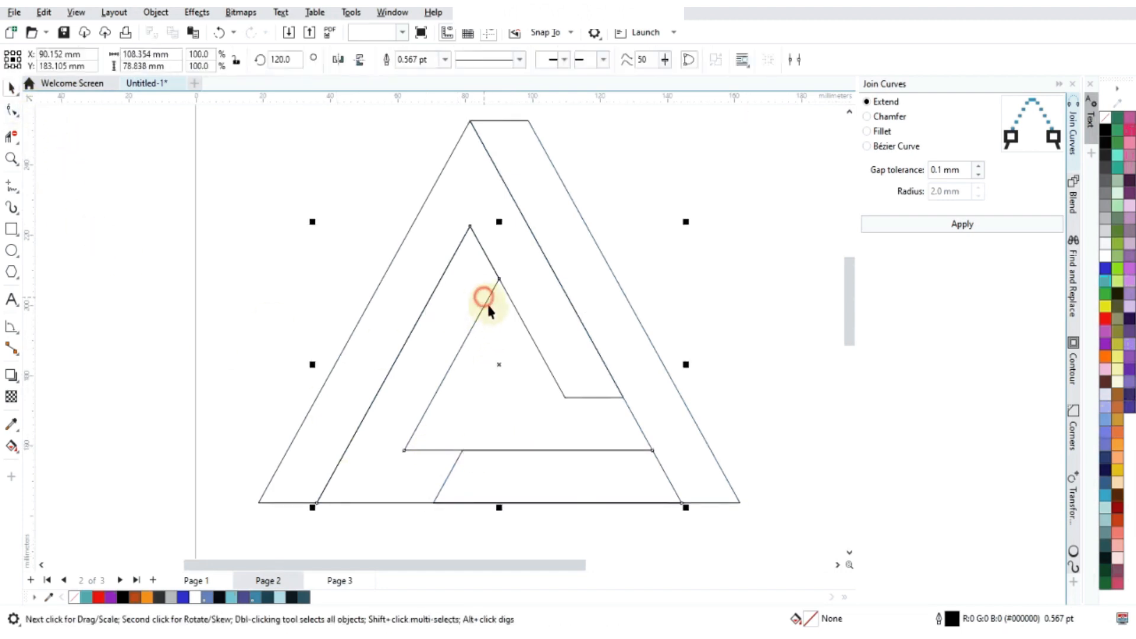
{"action": "key", "text": "Delete"}
{"action": "left_click", "coordinate": [598, 250]}
{"action": "key", "text": "Delete"}
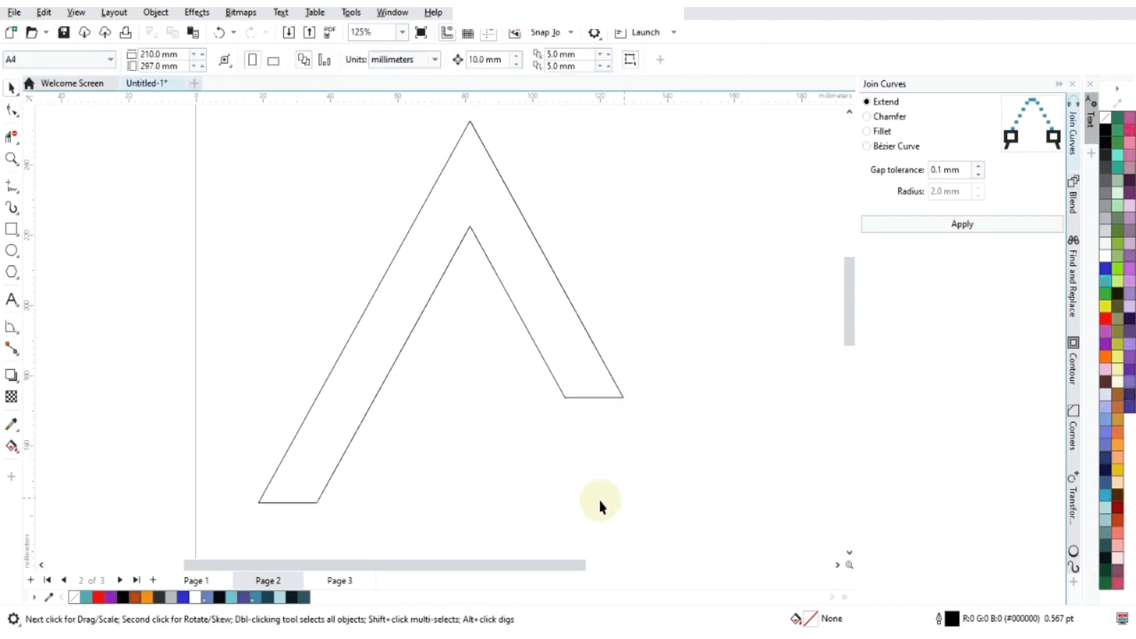
- Draw a straight line about 29 mm long at 120 degrees from the short leg's outer corner up along its outer edge
{"action": "scroll", "coordinate": [479, 373], "scroll_direction": "down", "scroll_amount": 3}
{"action": "scroll", "coordinate": [402, 396], "scroll_direction": "up", "scroll_amount": 1}
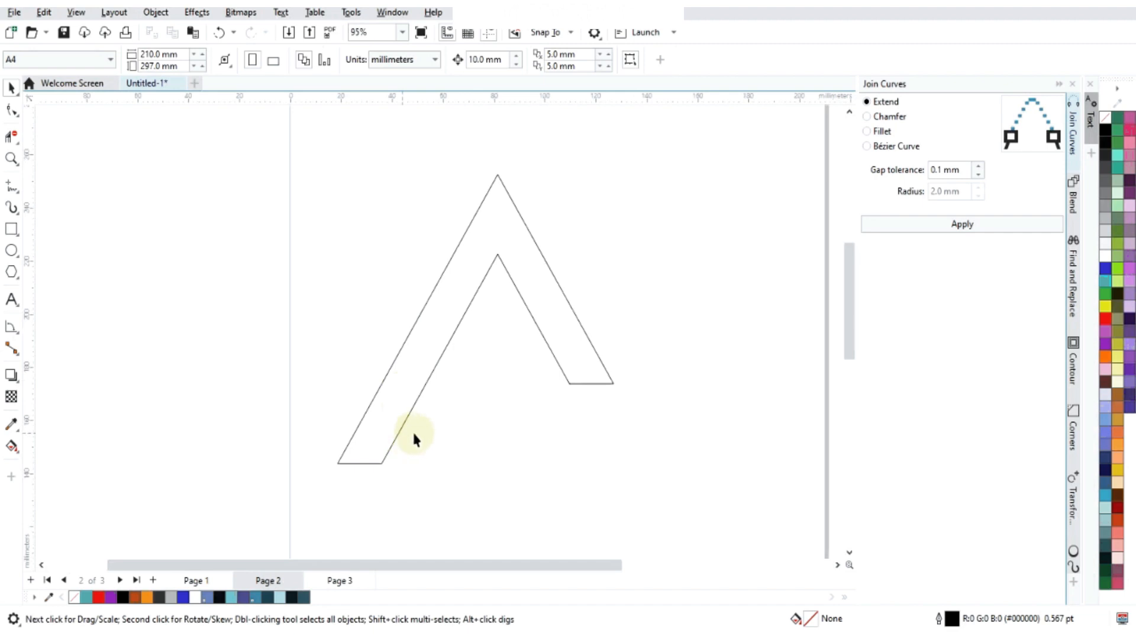
{"action": "left_click", "coordinate": [11, 188]}
{"action": "left_click", "coordinate": [613, 384]}
{"action": "left_click", "coordinate": [577, 318]}
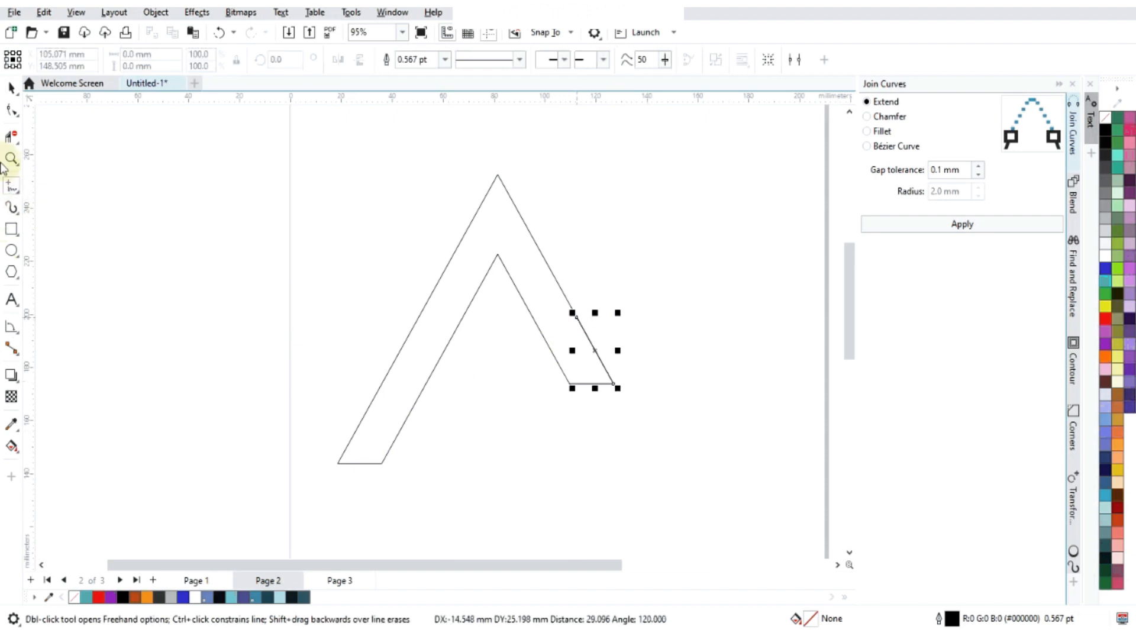
- Move the line so its lower end snaps to the inner bottom corner of the A shape's long leg
{"action": "left_click", "coordinate": [11, 110]}
{"action": "left_click", "coordinate": [65, 165]}
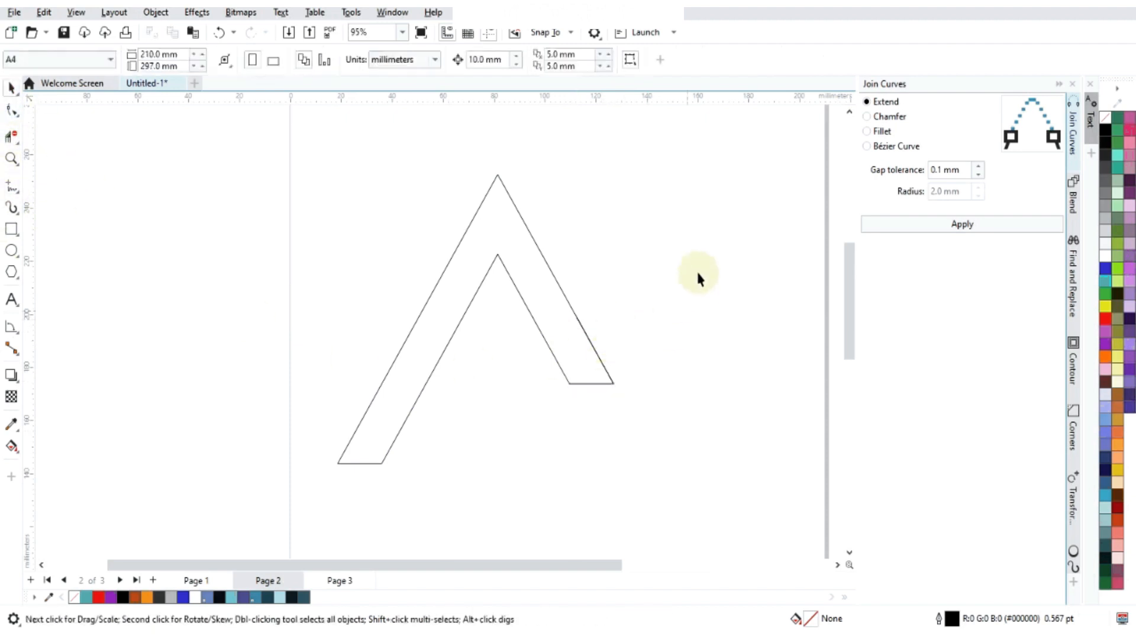
{"action": "left_click_drag", "start_coordinate": [549, 425], "coordinate": [550, 424]}
{"action": "left_click_drag", "start_coordinate": [614, 384], "coordinate": [382, 465]}
- Move the outer bottom node of the A shape's long leg to where the line crosses the leg's outer edge
{"action": "scroll", "coordinate": [331, 447], "scroll_direction": "up", "scroll_amount": 2}
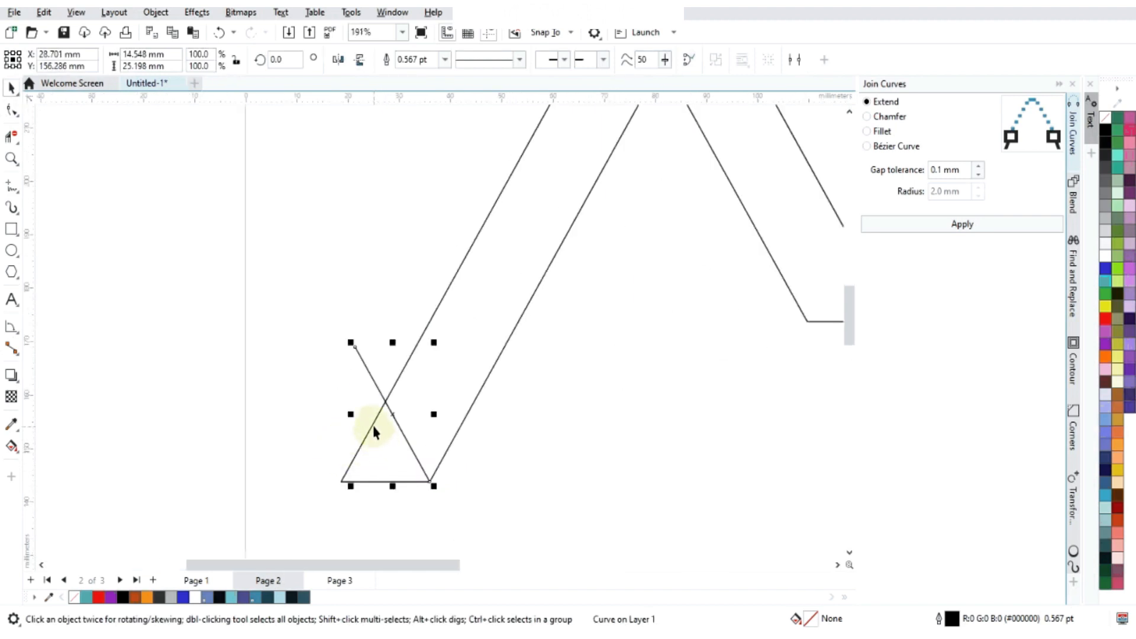
{"action": "key", "text": "F10"}
{"action": "left_click", "coordinate": [373, 423]}
{"action": "left_click_drag", "start_coordinate": [338, 482], "coordinate": [386, 403]}
{"action": "scroll", "coordinate": [598, 369], "scroll_direction": "down", "scroll_amount": 3}
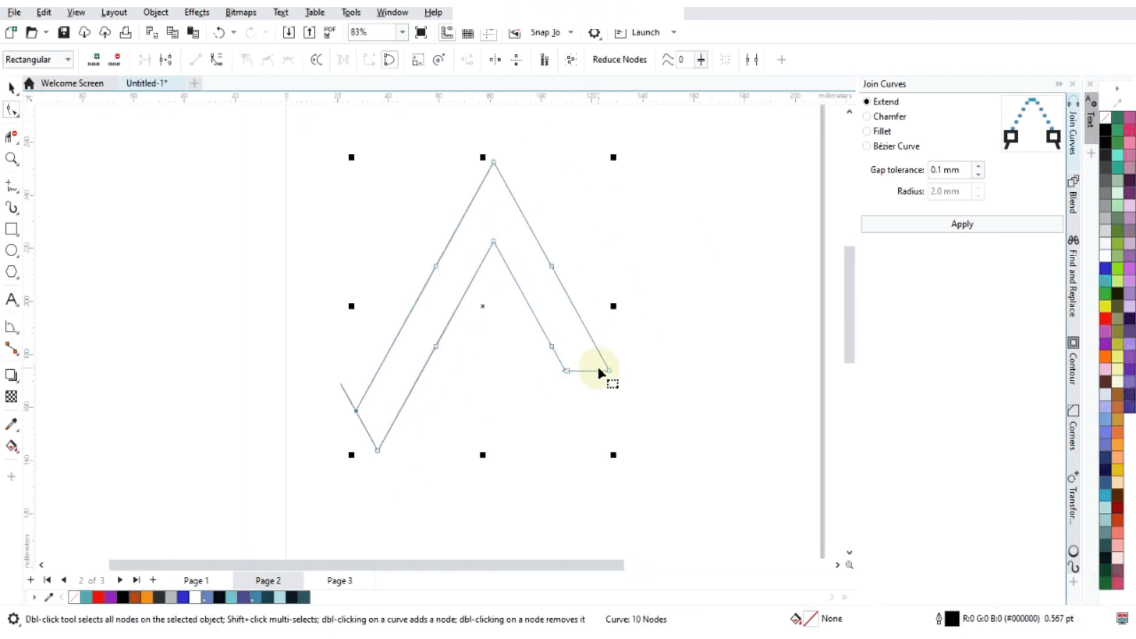
- Delete the guide line at the end of the A shape's long leg
{"action": "left_click", "coordinate": [15, 89]}
{"action": "left_click", "coordinate": [63, 226]}
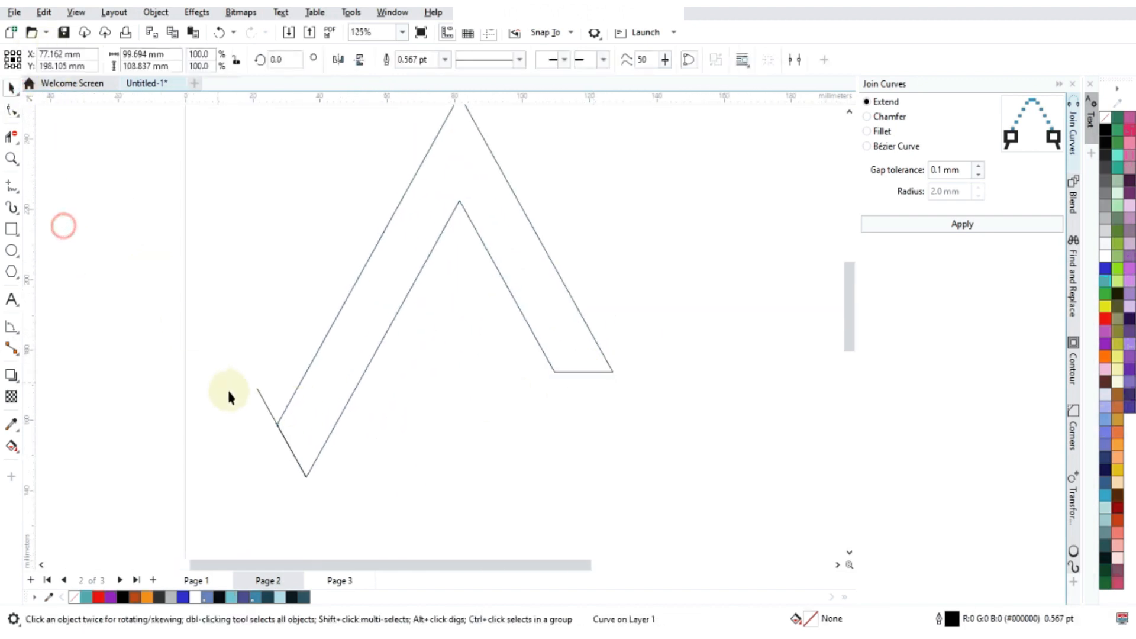
{"action": "left_click", "coordinate": [261, 392]}
{"action": "left_click", "coordinate": [264, 402]}
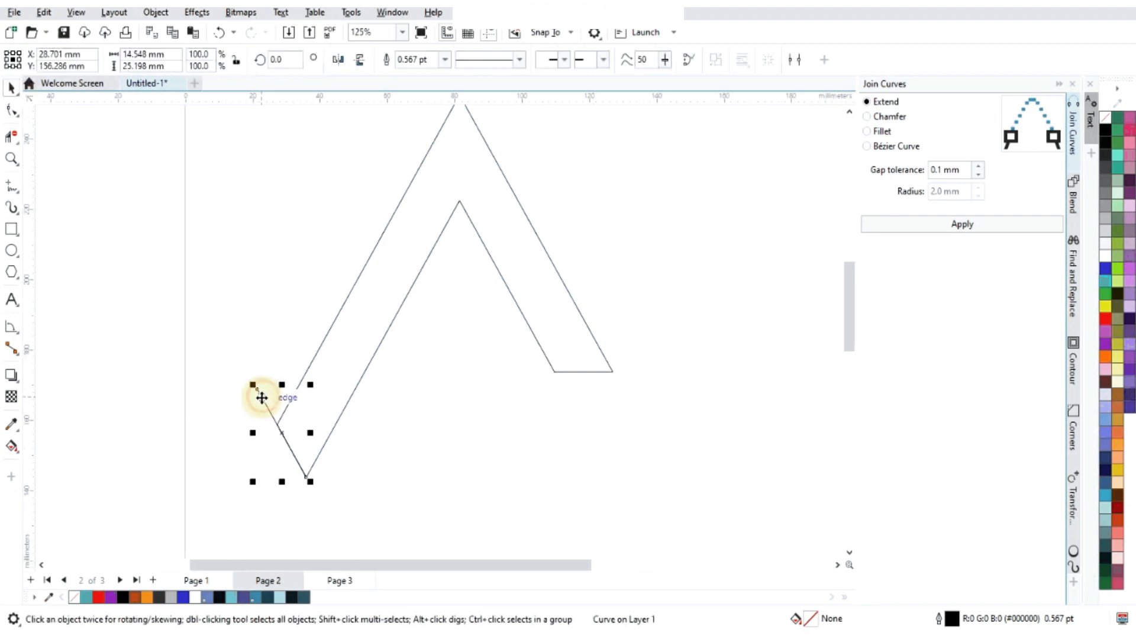
{"action": "key", "text": "Delete"}
- Create a copy of the A shape rotated by 120 degrees
{"action": "scroll", "coordinate": [421, 345], "scroll_direction": "down", "scroll_amount": 2}
{"action": "left_click_drag", "start_coordinate": [221, 514], "coordinate": [672, 109]}
{"action": "scroll", "coordinate": [542, 371], "scroll_direction": "down", "scroll_amount": 3}
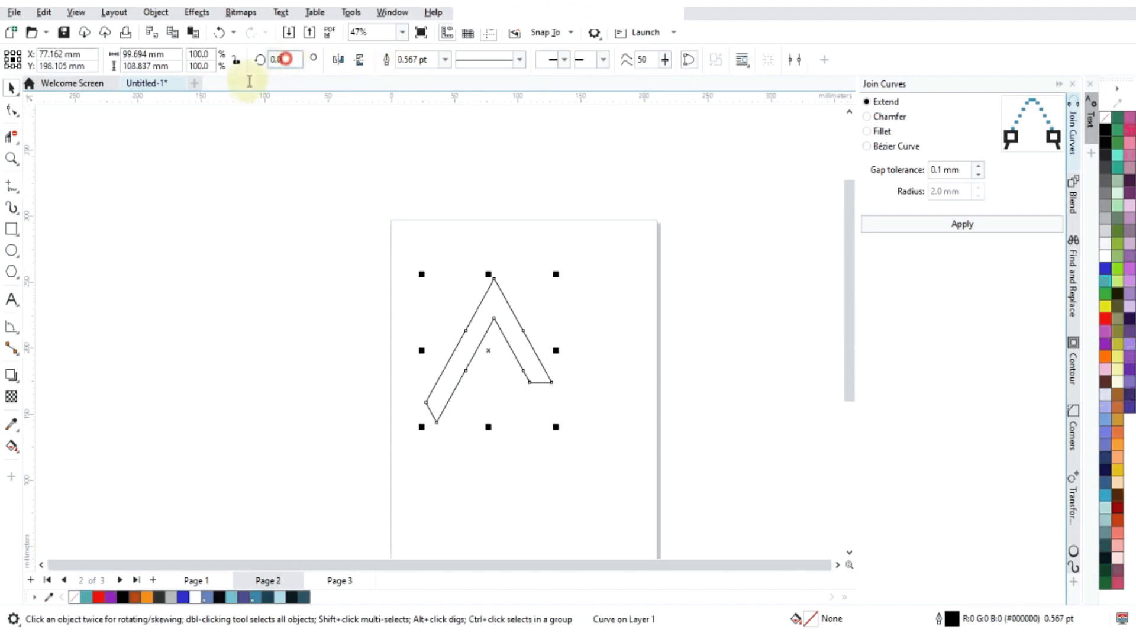
{"action": "type", "text": "120"}
{"action": "key", "text": "Return"}
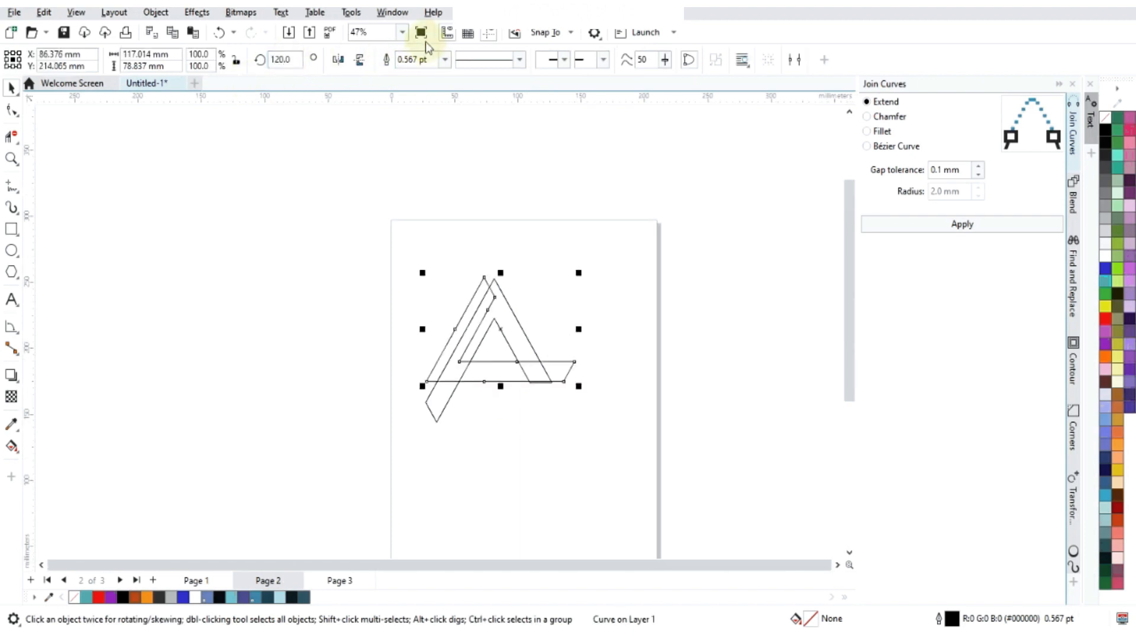
- Move the 120-degree copy so its upper tip snaps to the A shape's inner apex
{"action": "scroll", "coordinate": [507, 308], "scroll_direction": "up", "scroll_amount": 2}
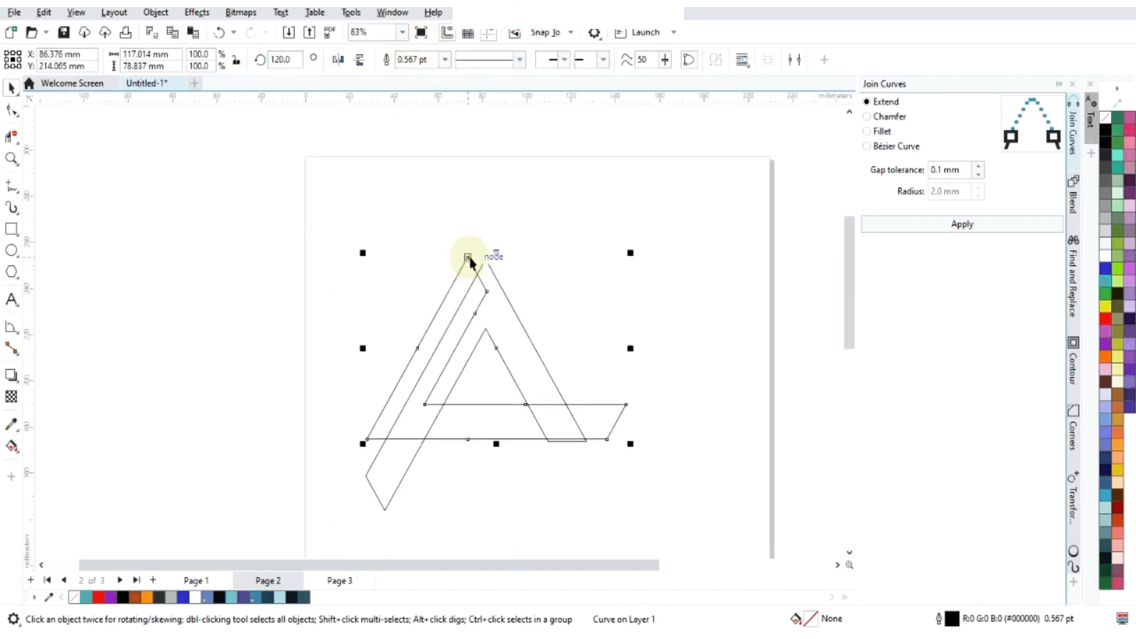
{"action": "left_click_drag", "start_coordinate": [468, 257], "coordinate": [485, 329]}
{"action": "scroll", "coordinate": [503, 351], "scroll_direction": "down", "scroll_amount": 2}
- Create a third copy of the shape rotated to 240 degrees
{"action": "scroll", "coordinate": [512, 355], "scroll_direction": "up", "scroll_amount": 1}
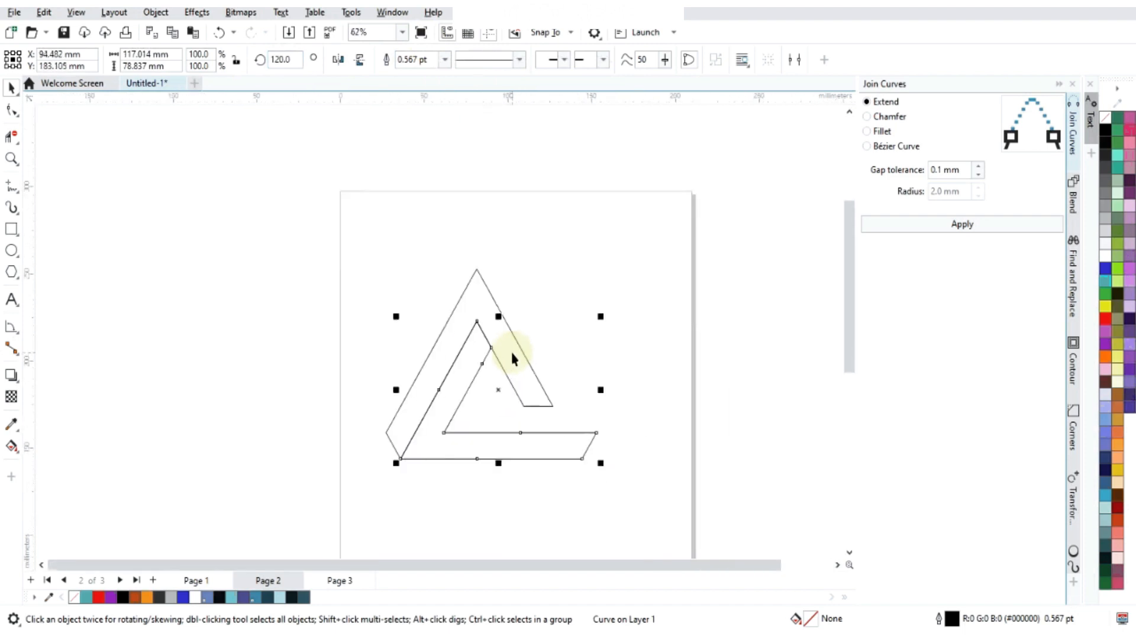
{"action": "left_click", "coordinate": [297, 58]}
{"action": "key", "text": "Return"}
{"action": "left_click", "coordinate": [219, 88]}
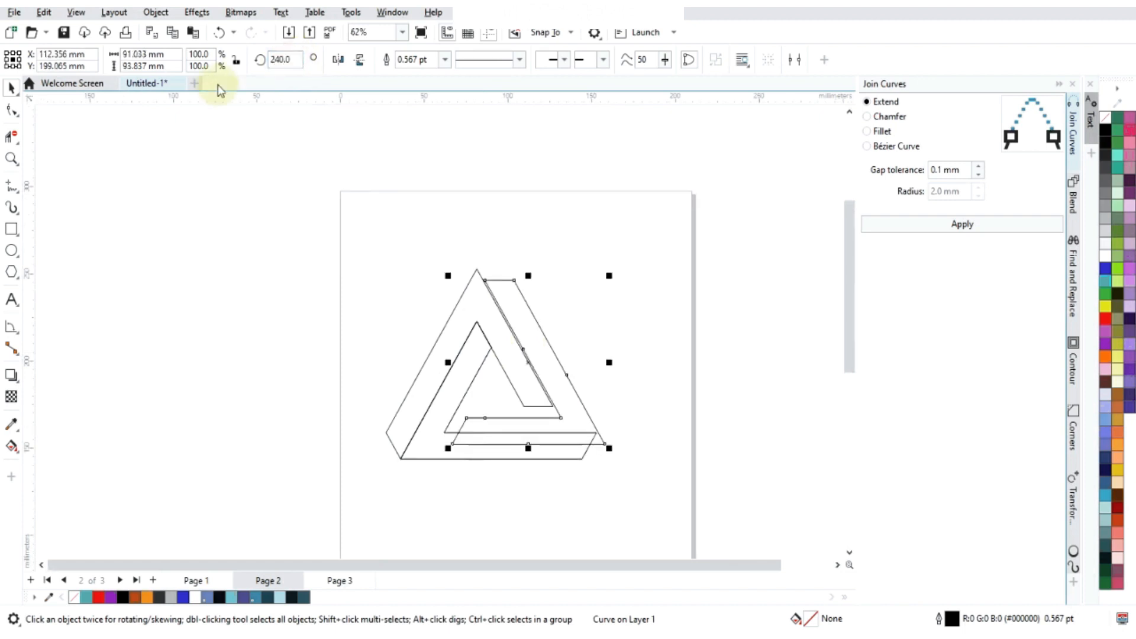
{"action": "scroll", "coordinate": [467, 470], "scroll_direction": "up", "scroll_amount": 3}
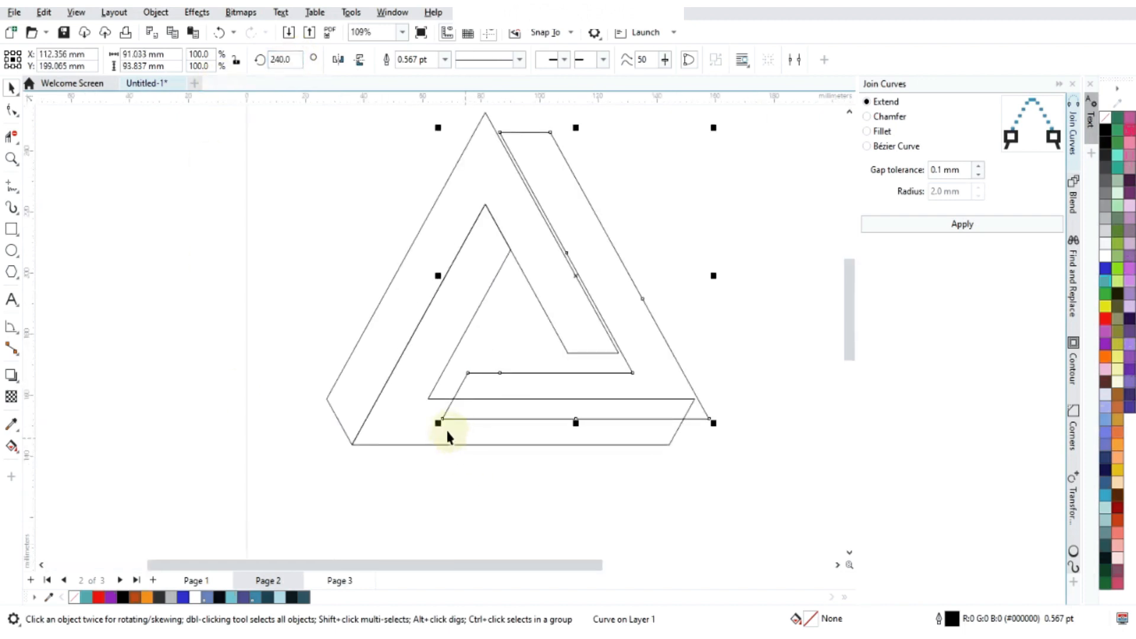
- Move the 240-degree copy so its lower-left corner snaps to the inner corner above the base, closing the interlocking triangle
{"action": "left_click_drag", "start_coordinate": [441, 420], "coordinate": [426, 398]}
{"action": "left_click", "coordinate": [235, 283]}
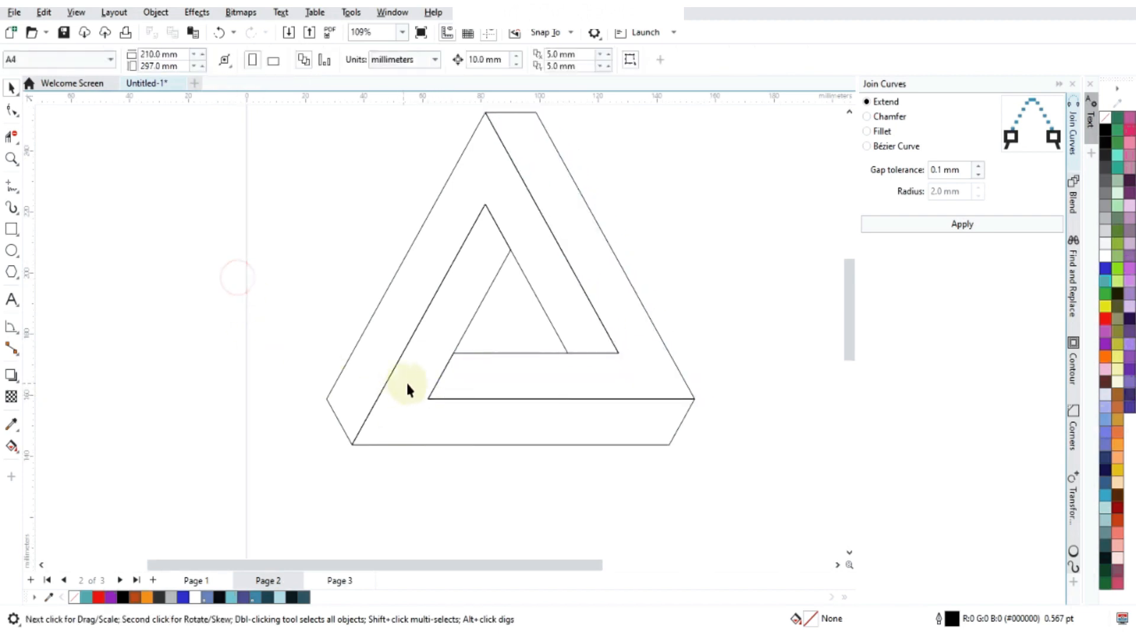
{"action": "scroll", "coordinate": [406, 381], "scroll_direction": "down", "scroll_amount": 2}
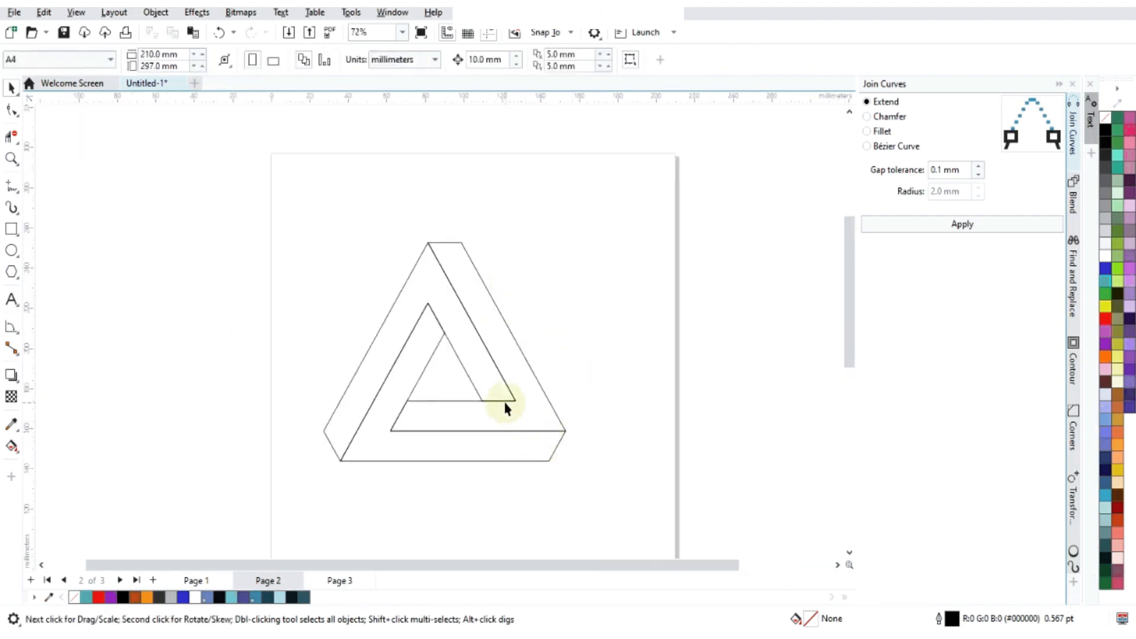
{"action": "scroll", "coordinate": [509, 409], "scroll_direction": "up", "scroll_amount": 7}
{"action": "scroll", "coordinate": [509, 408], "scroll_direction": "down", "scroll_amount": 7}
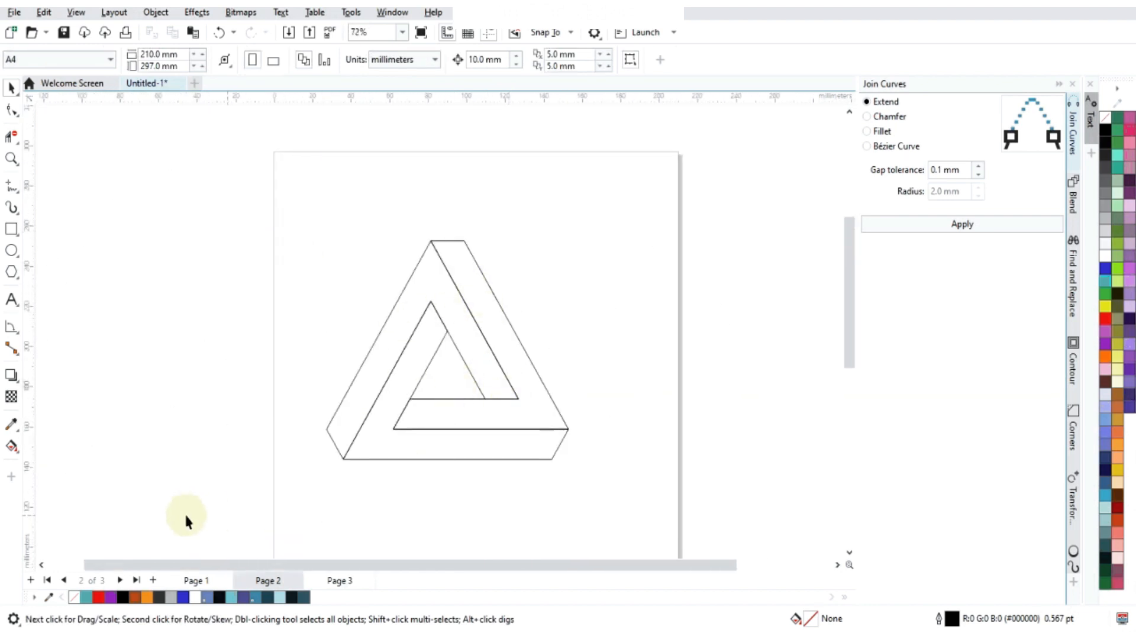
- Fill the original A shape with 30% Black
{"action": "left_click", "coordinate": [390, 340]}
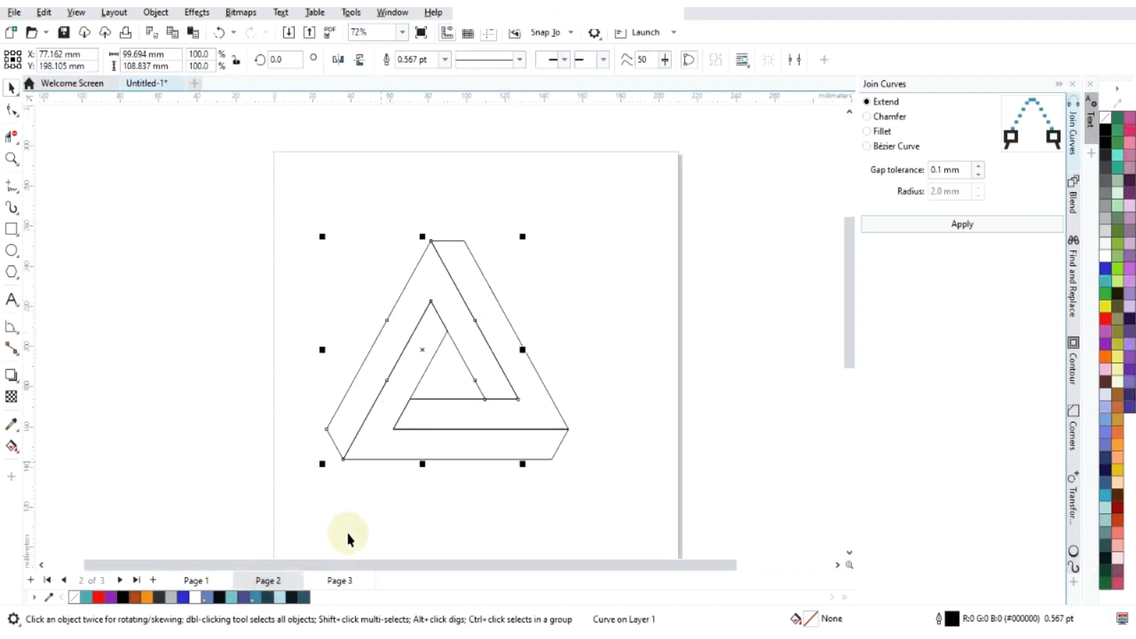
{"action": "left_click", "coordinate": [172, 598]}
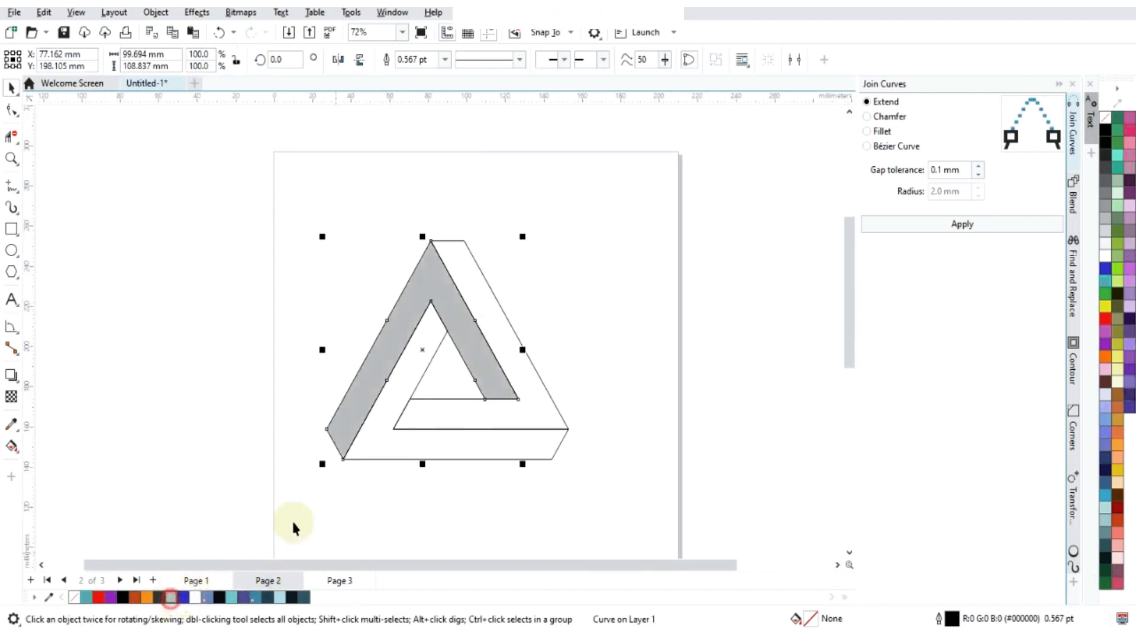
{"action": "left_click", "coordinate": [424, 349]}
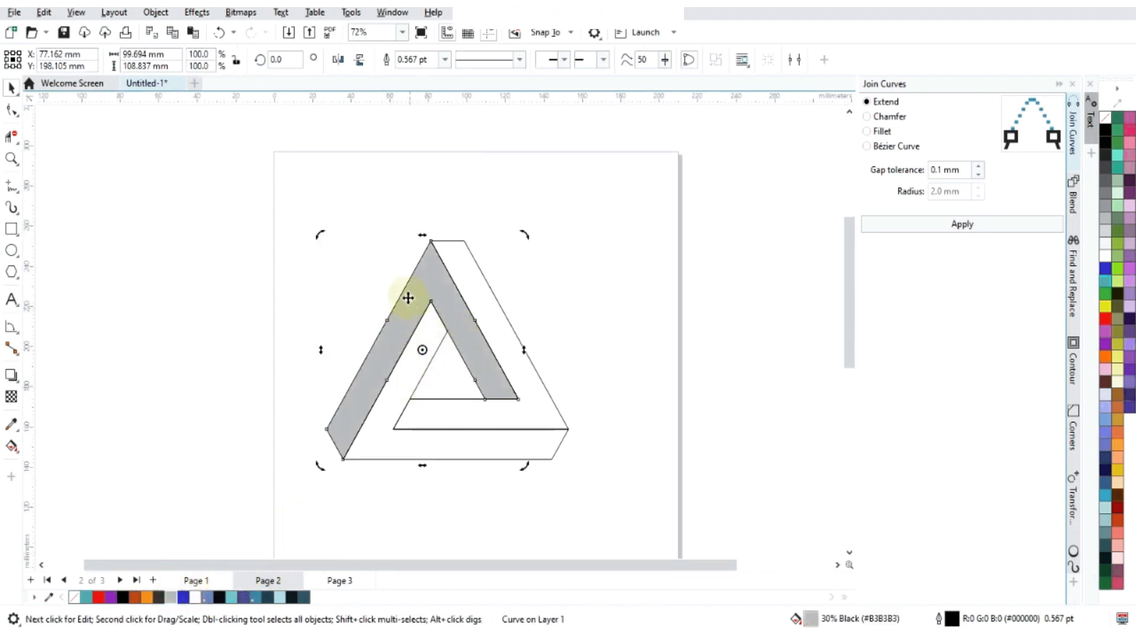
{"action": "left_click", "coordinate": [362, 246]}
- Fill the original A shape with a very light, nearly white grey
{"action": "left_click", "coordinate": [409, 298]}
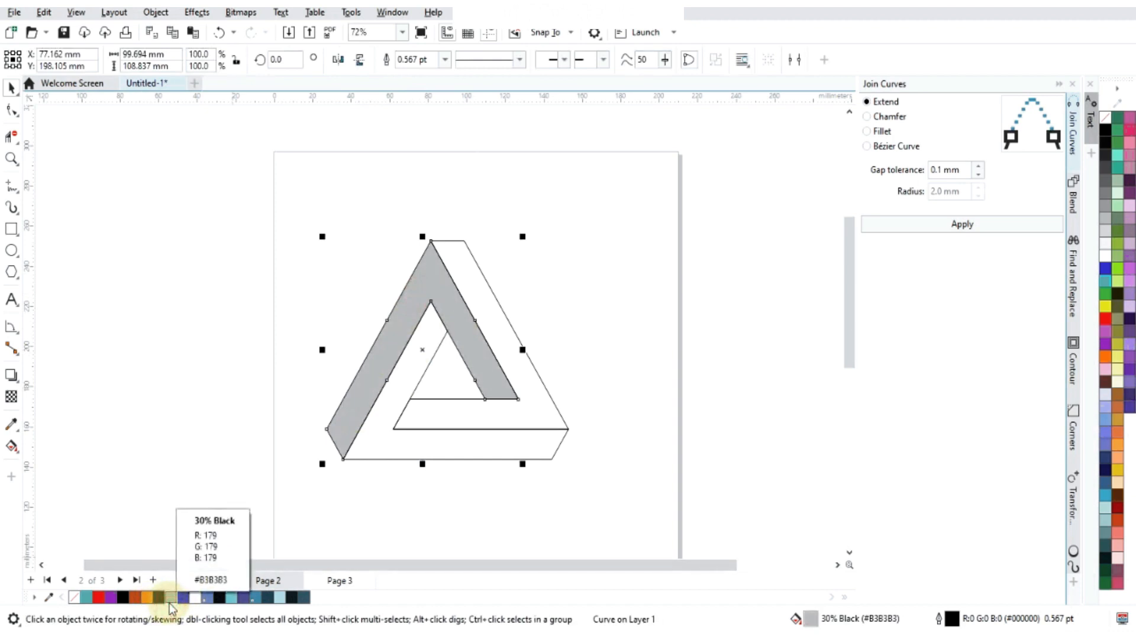
{"action": "left_click", "coordinate": [1105, 255]}
{"action": "left_click", "coordinate": [1106, 242]}
- Fill the 120-degree copy with light grey and the 240-degree copy with the darker 30% Black
{"action": "left_click", "coordinate": [425, 343]}
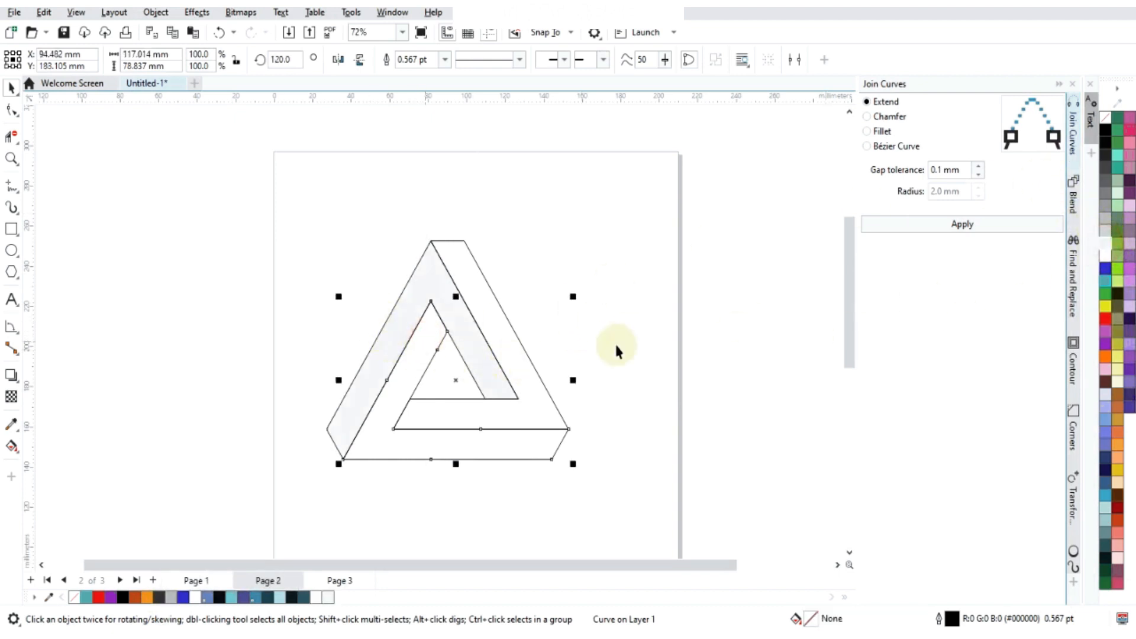
{"action": "left_click", "coordinate": [1107, 232]}
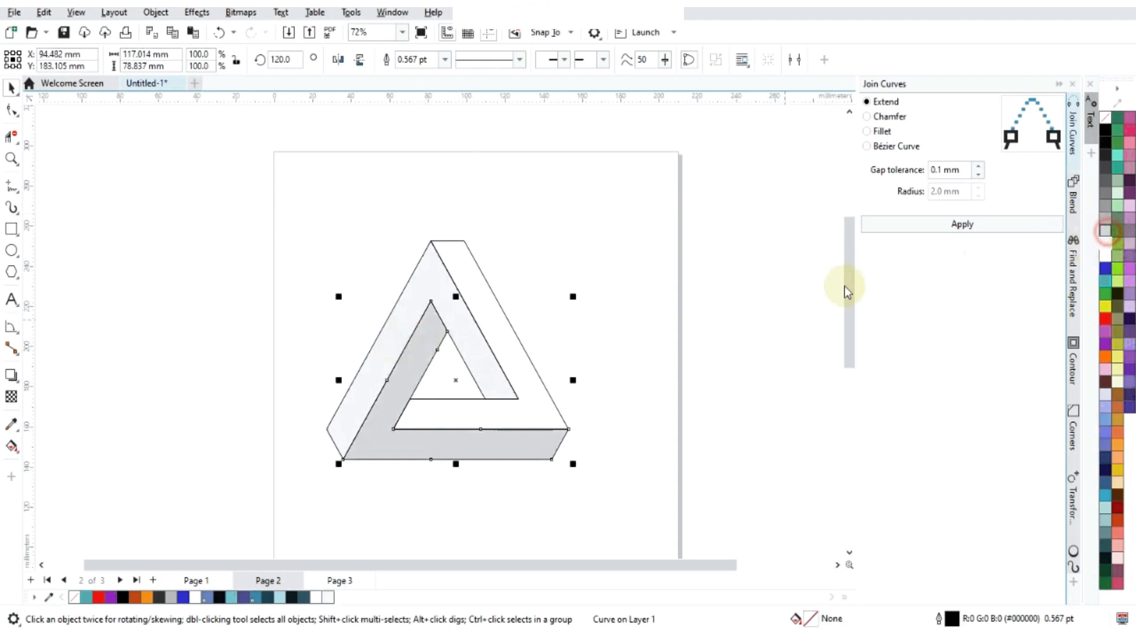
{"action": "left_click", "coordinate": [529, 409]}
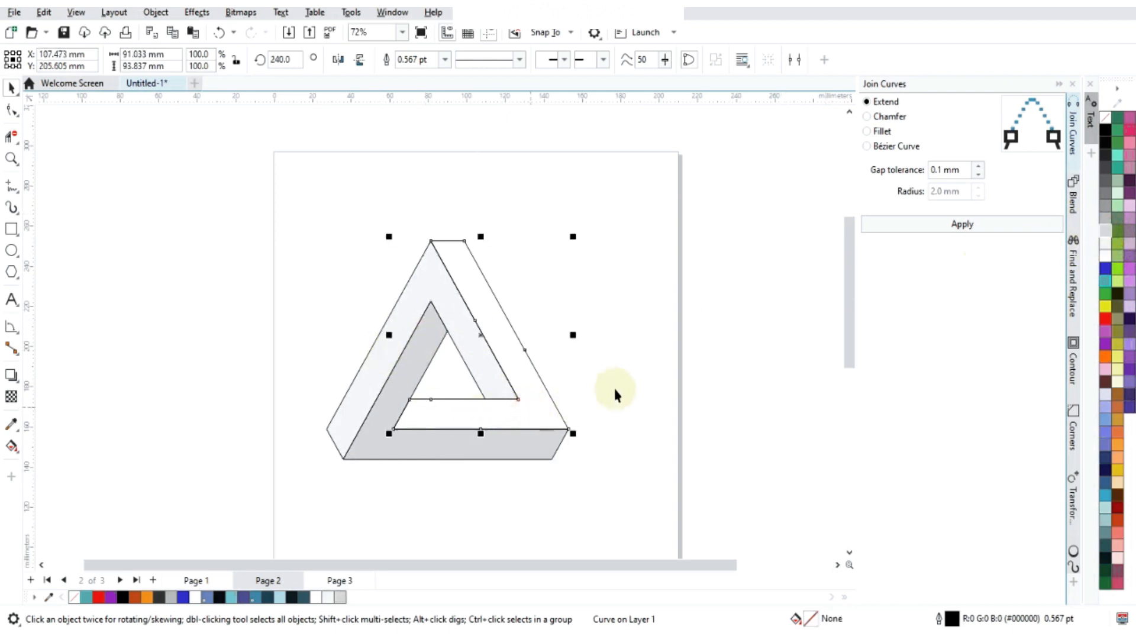
{"action": "left_click", "coordinate": [1107, 232]}
{"action": "left_click", "coordinate": [647, 258]}
{"action": "scroll", "coordinate": [424, 367], "scroll_direction": "up", "scroll_amount": 1}
{"action": "scroll", "coordinate": [426, 363], "scroll_direction": "up", "scroll_amount": 2}
{"action": "scroll", "coordinate": [431, 362], "scroll_direction": "down", "scroll_amount": 3}
{"action": "scroll", "coordinate": [469, 329], "scroll_direction": "up", "scroll_amount": 2}
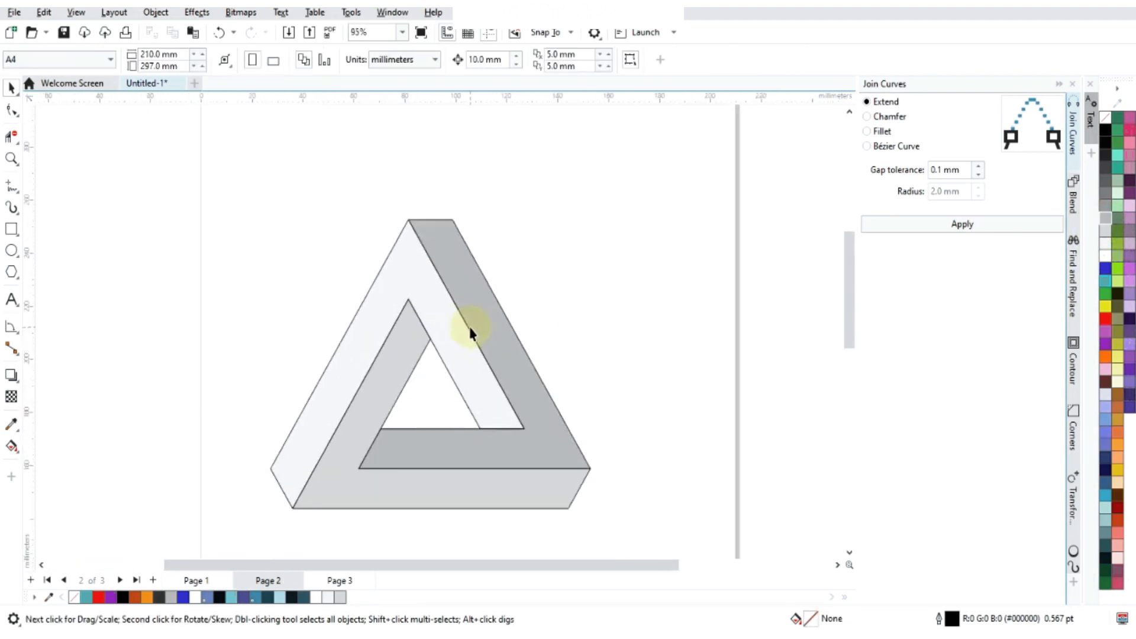
- Fill the 120-degree copy along the triangle's base with 50% Black
{"action": "left_click", "coordinate": [381, 424]}
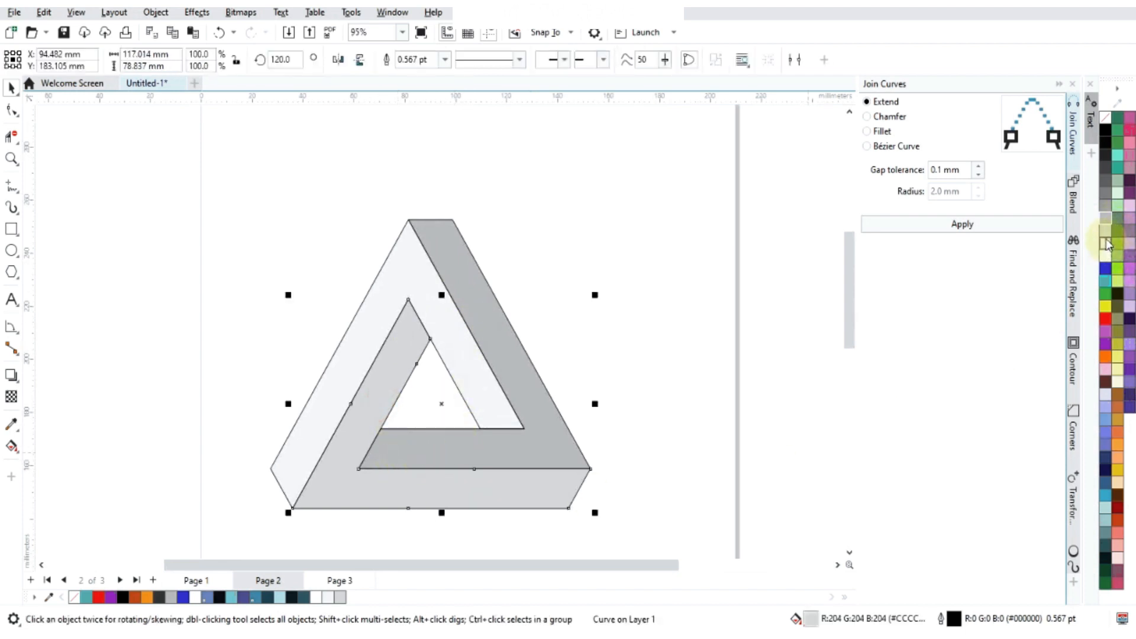
{"action": "left_click", "coordinate": [1106, 193]}
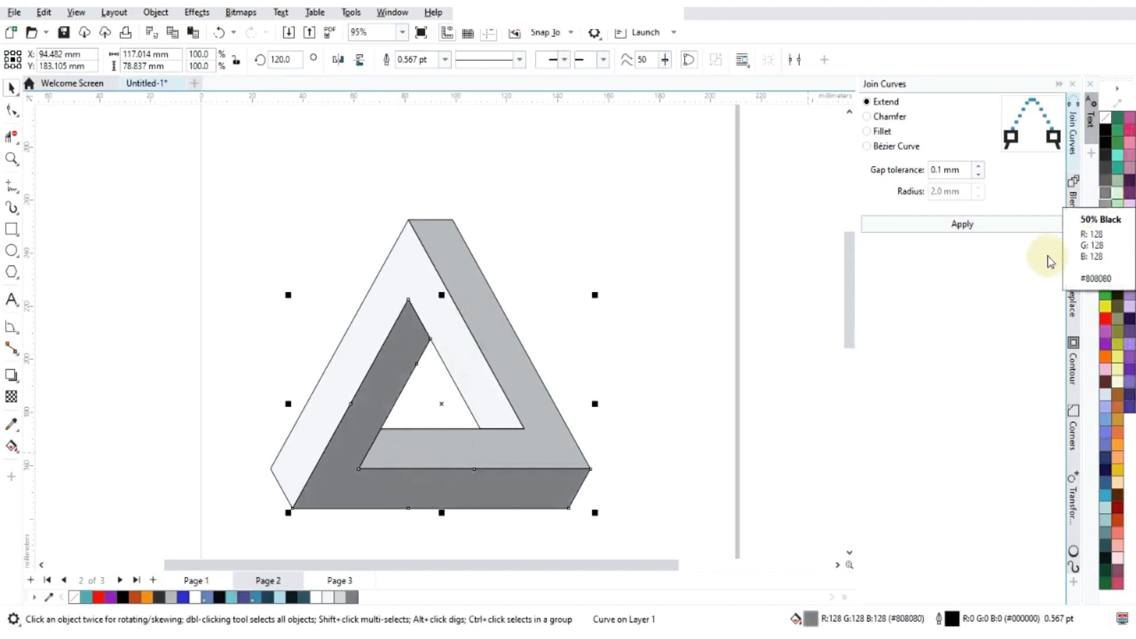
{"action": "scroll", "coordinate": [549, 332], "scroll_direction": "down", "scroll_amount": 3}
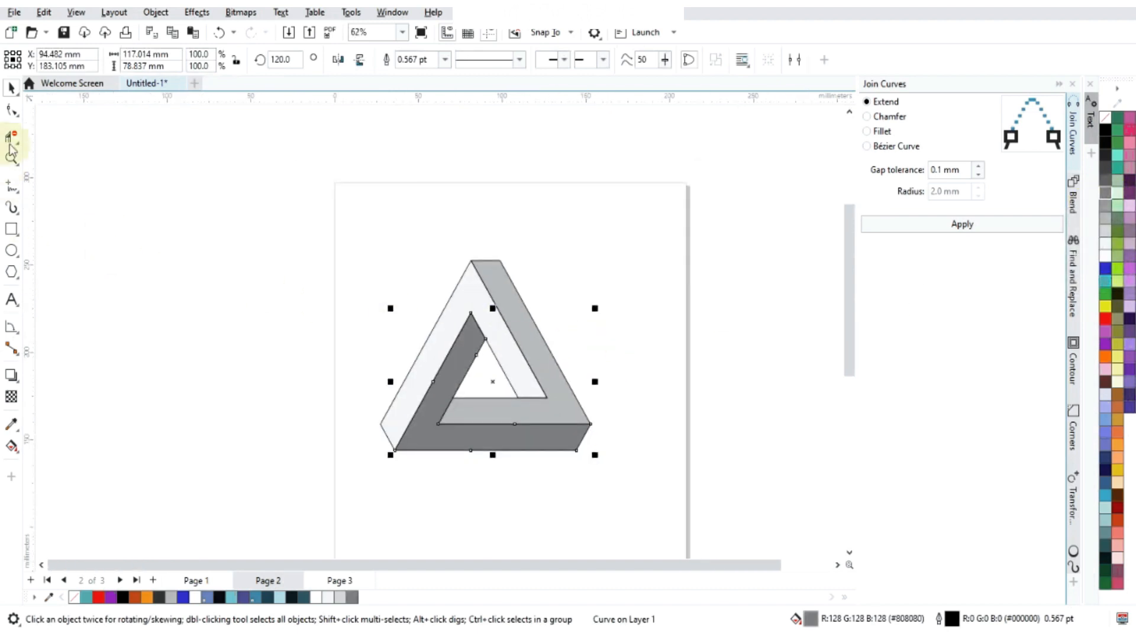
{"action": "left_click", "coordinate": [119, 263]}
{"action": "scroll", "coordinate": [552, 358], "scroll_direction": "up", "scroll_amount": 2}
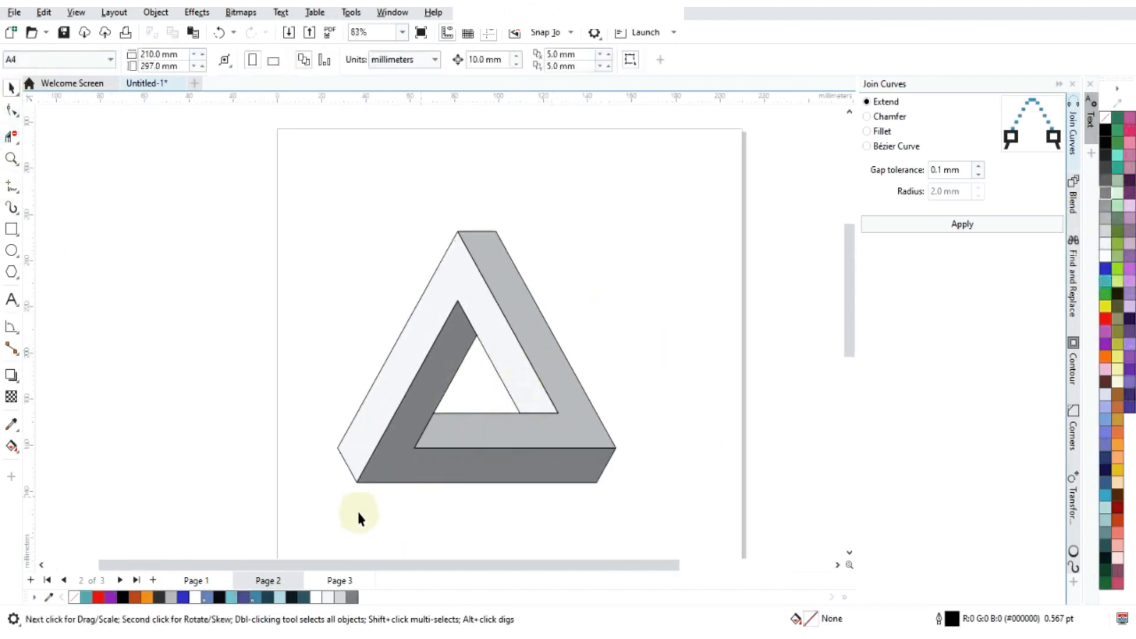
- Select all three triangle pieces and move them slightly higher on the page
{"action": "left_click_drag", "start_coordinate": [282, 517], "coordinate": [735, 133]}
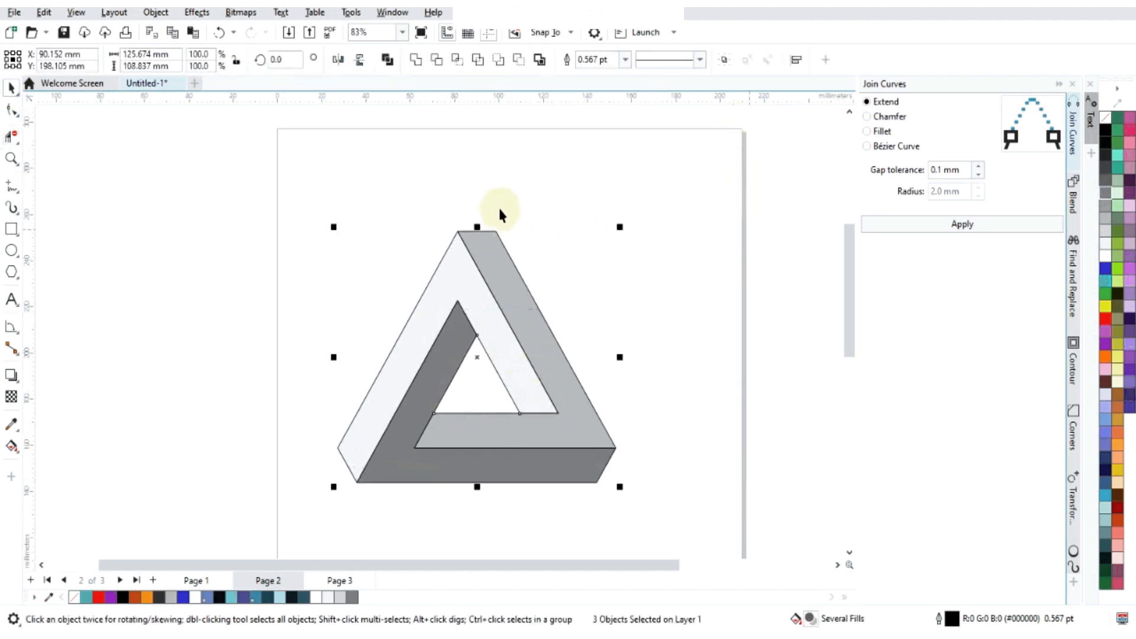
{"action": "scroll", "coordinate": [416, 205], "scroll_direction": "down", "scroll_amount": 2}
{"action": "scroll", "coordinate": [476, 272], "scroll_direction": "up", "scroll_amount": 2}
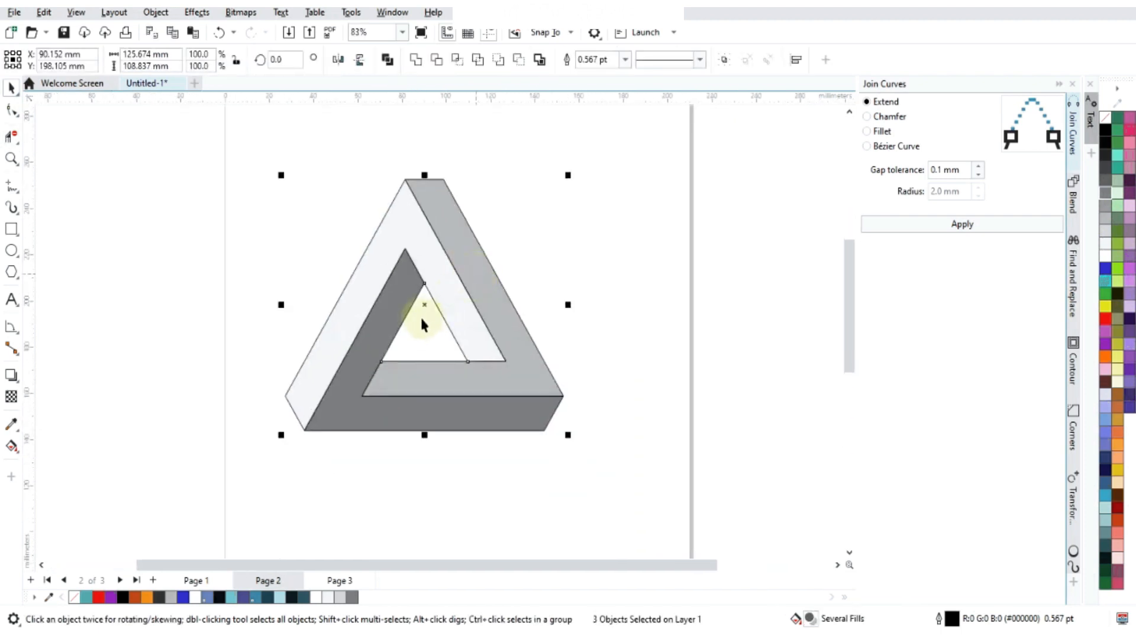
{"action": "left_click_drag", "start_coordinate": [423, 304], "coordinate": [429, 274]}
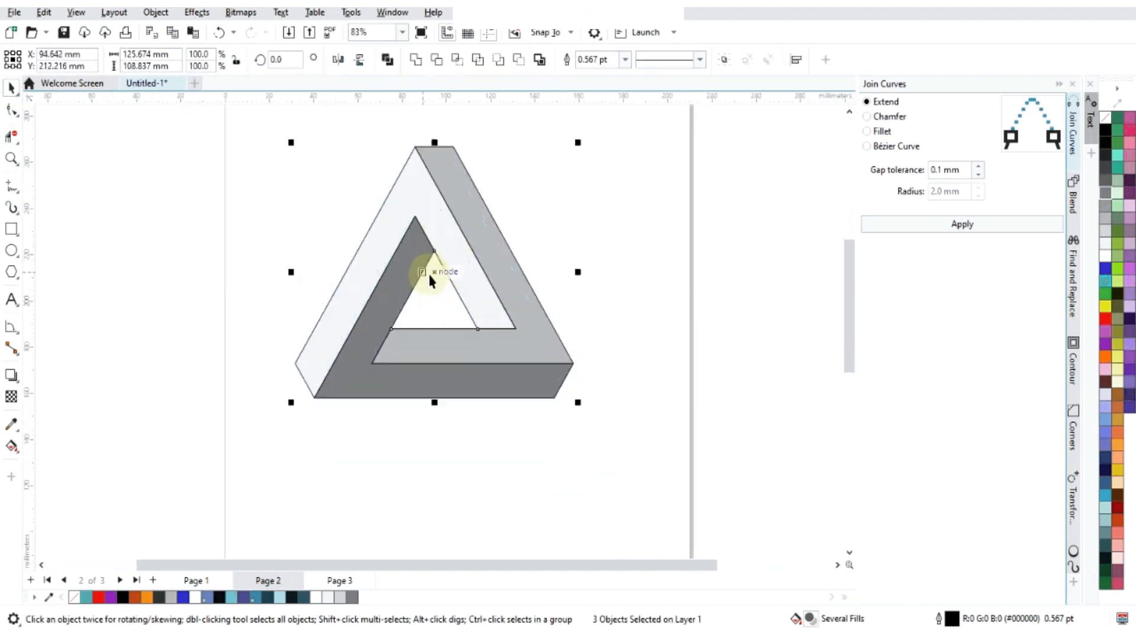
{"action": "left_click", "coordinate": [268, 290]}
- Try a fountain fill on the dark grey base piece, running from its lower-left corner to its upper inner tip
{"action": "left_click", "coordinate": [404, 291]}
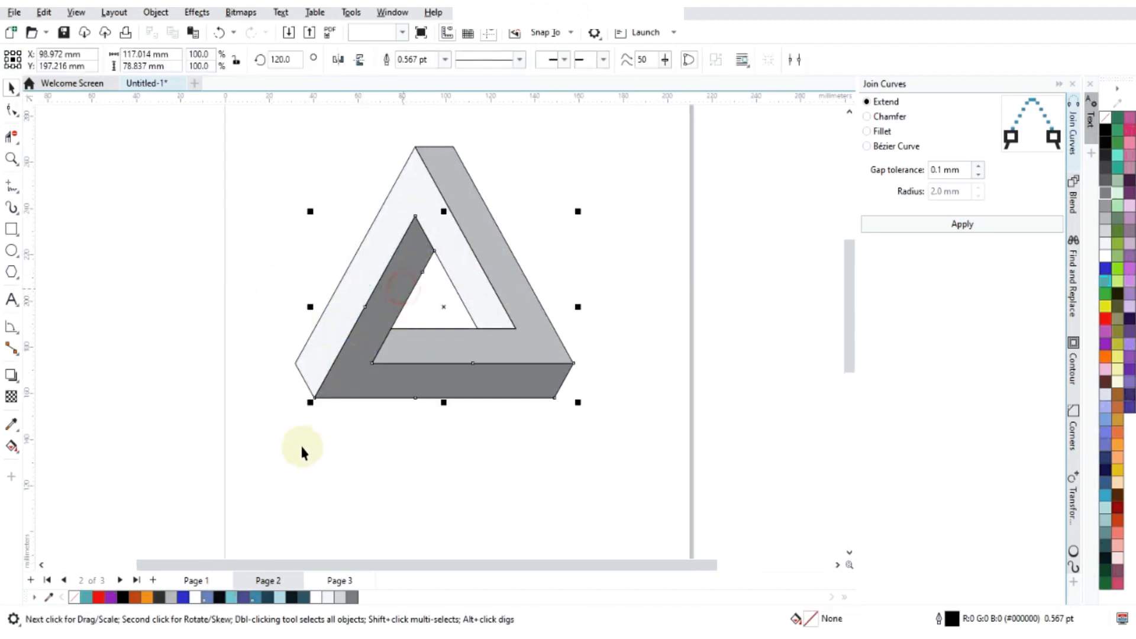
{"action": "key", "text": "g"}
{"action": "scroll", "coordinate": [375, 311], "scroll_direction": "up", "scroll_amount": 1}
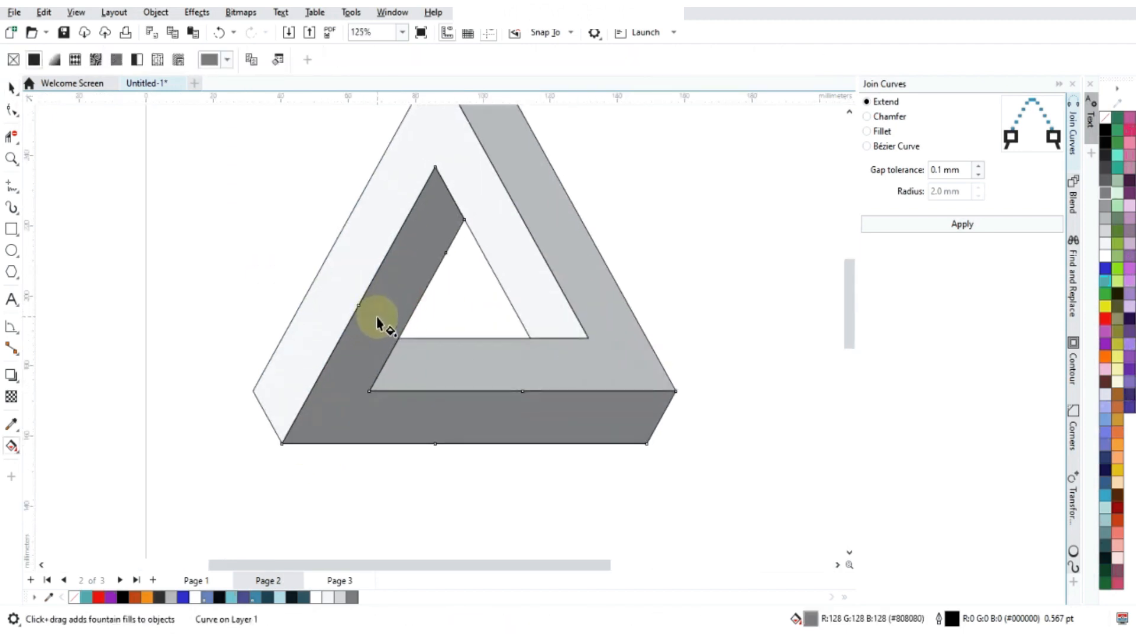
{"action": "left_click", "coordinate": [55, 59]}
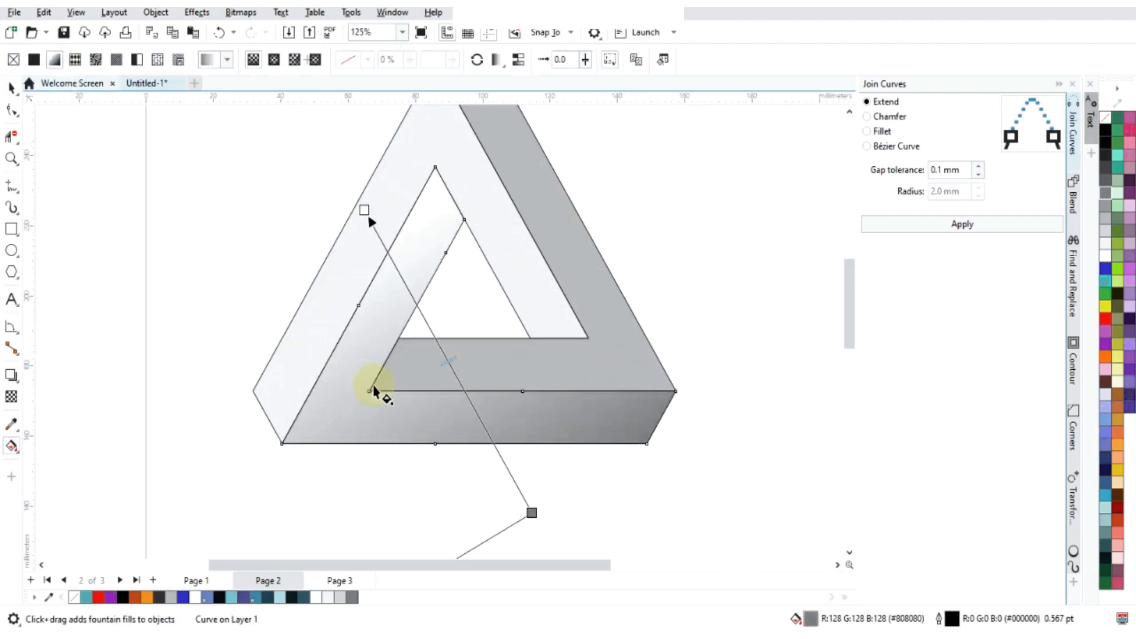
{"action": "scroll", "coordinate": [420, 260], "scroll_direction": "down", "scroll_amount": 2}
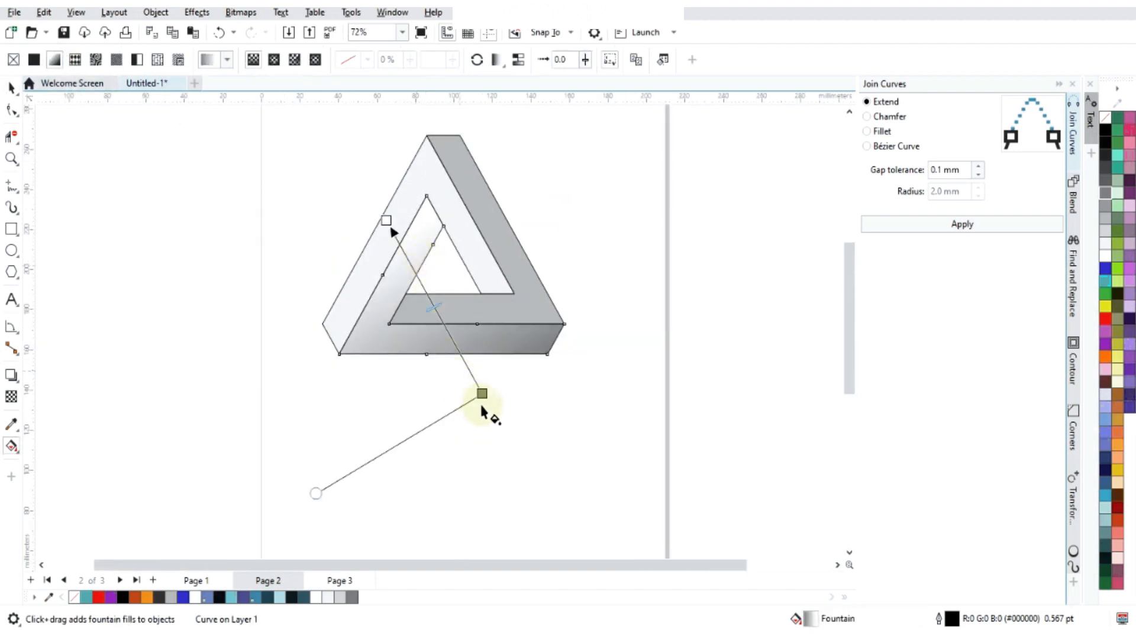
{"action": "left_click_drag", "start_coordinate": [484, 395], "coordinate": [338, 353]}
{"action": "left_click_drag", "start_coordinate": [385, 221], "coordinate": [444, 225]}
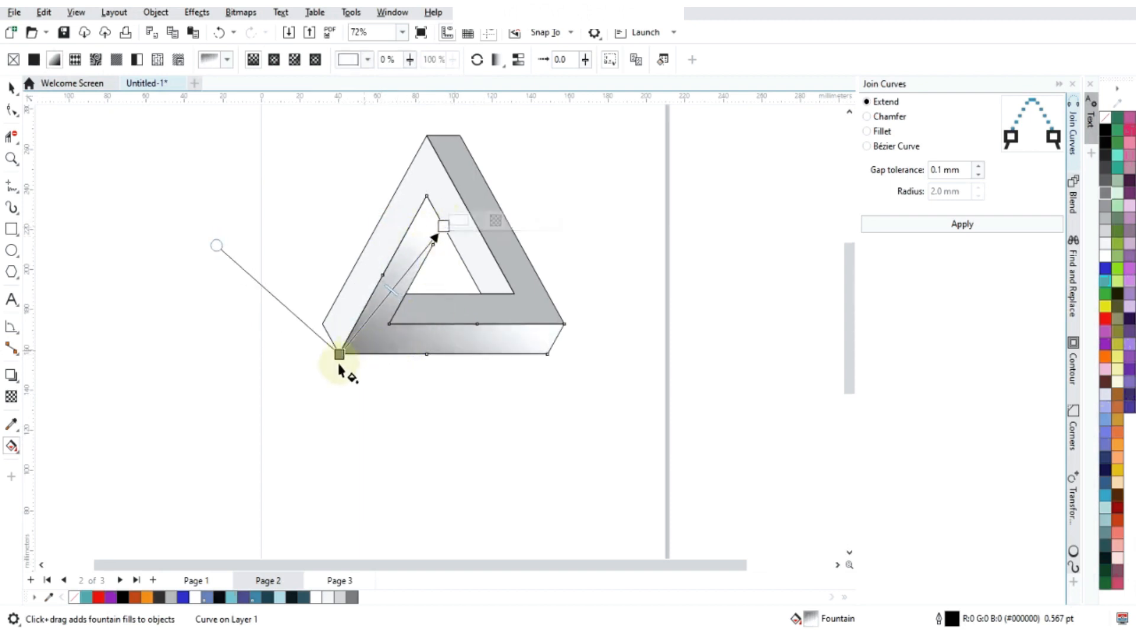
- Undo the fountain fill on the dark grey base piece, restoring its solid fill
{"action": "key", "text": "ctrl+z"}
{"action": "key", "text": "ctrl+z"}
{"action": "key", "text": "ctrl+z"}
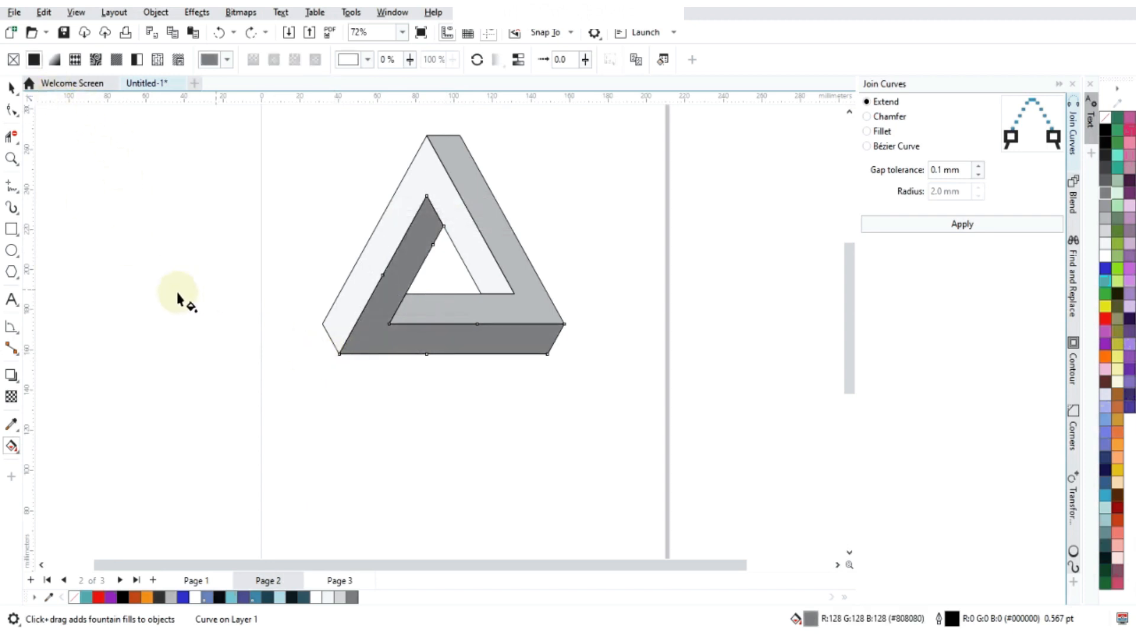
- Duplicate the whole triangle straight down below the original and mirror the duplicate vertically
{"action": "left_click", "coordinate": [12, 88]}
{"action": "left_click", "coordinate": [109, 198]}
{"action": "scroll", "coordinate": [341, 340], "scroll_direction": "down", "scroll_amount": 1}
{"action": "scroll", "coordinate": [342, 340], "scroll_direction": "down", "scroll_amount": 1}
{"action": "left_click_drag", "start_coordinate": [237, 195], "coordinate": [547, 457]}
{"action": "scroll", "coordinate": [413, 390], "scroll_direction": "up", "scroll_amount": 3}
{"action": "scroll", "coordinate": [332, 257], "scroll_direction": "down", "scroll_amount": 1}
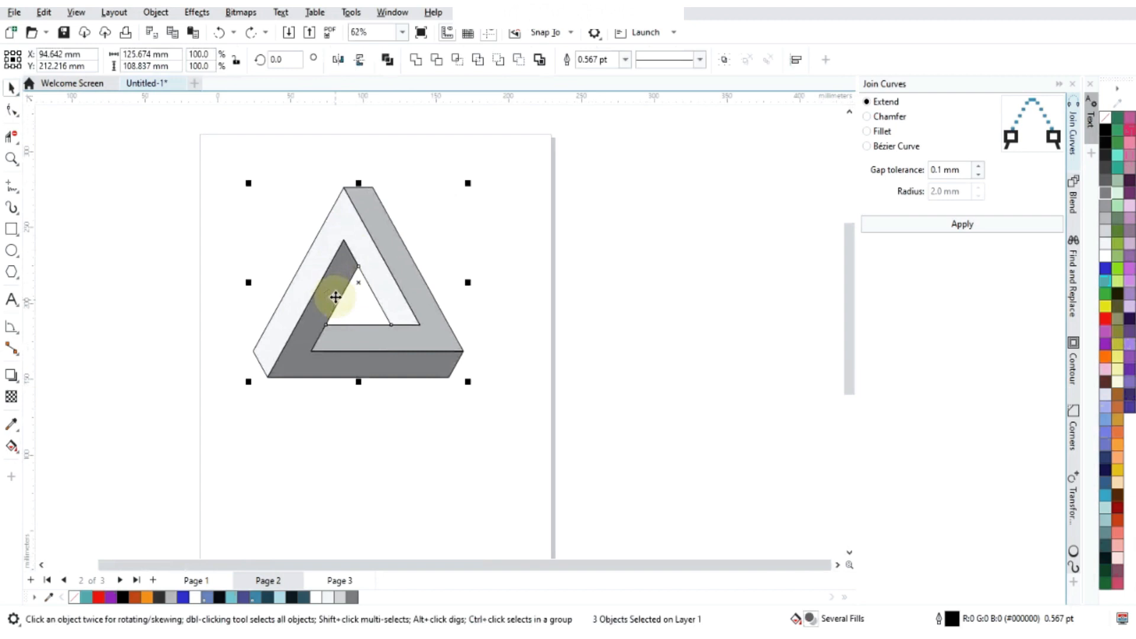
{"action": "left_click_drag", "start_coordinate": [352, 192], "coordinate": [359, 382]}
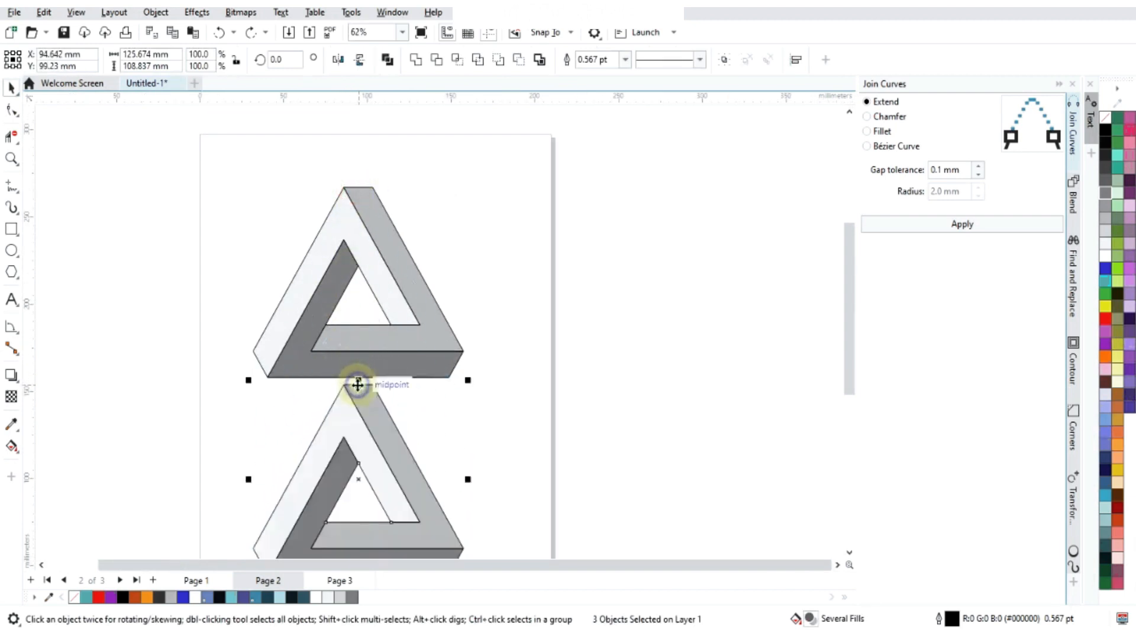
{"action": "left_click", "coordinate": [360, 59]}
{"action": "scroll", "coordinate": [378, 278], "scroll_direction": "down", "scroll_amount": 2}
{"action": "scroll", "coordinate": [294, 259], "scroll_direction": "up", "scroll_amount": 2}
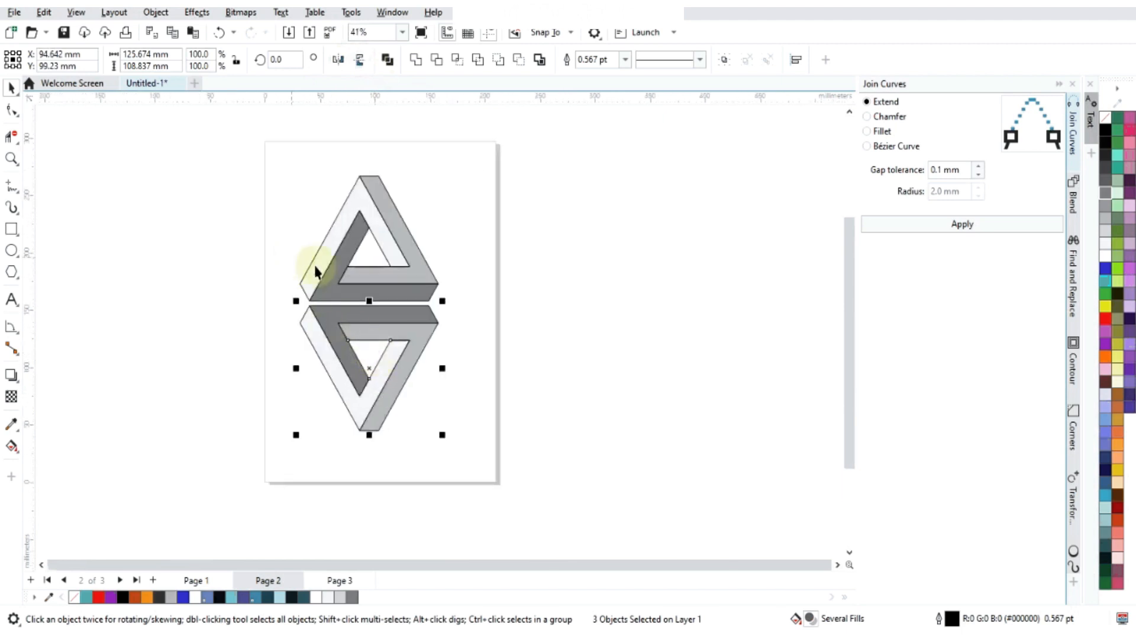
- Move the mirrored duplicate up so its base touches the base of the original triangle
{"action": "scroll", "coordinate": [298, 336], "scroll_direction": "up", "scroll_amount": 3}
{"action": "left_click_drag", "start_coordinate": [292, 322], "coordinate": [289, 302]}
{"action": "scroll", "coordinate": [502, 320], "scroll_direction": "down", "scroll_amount": 3}
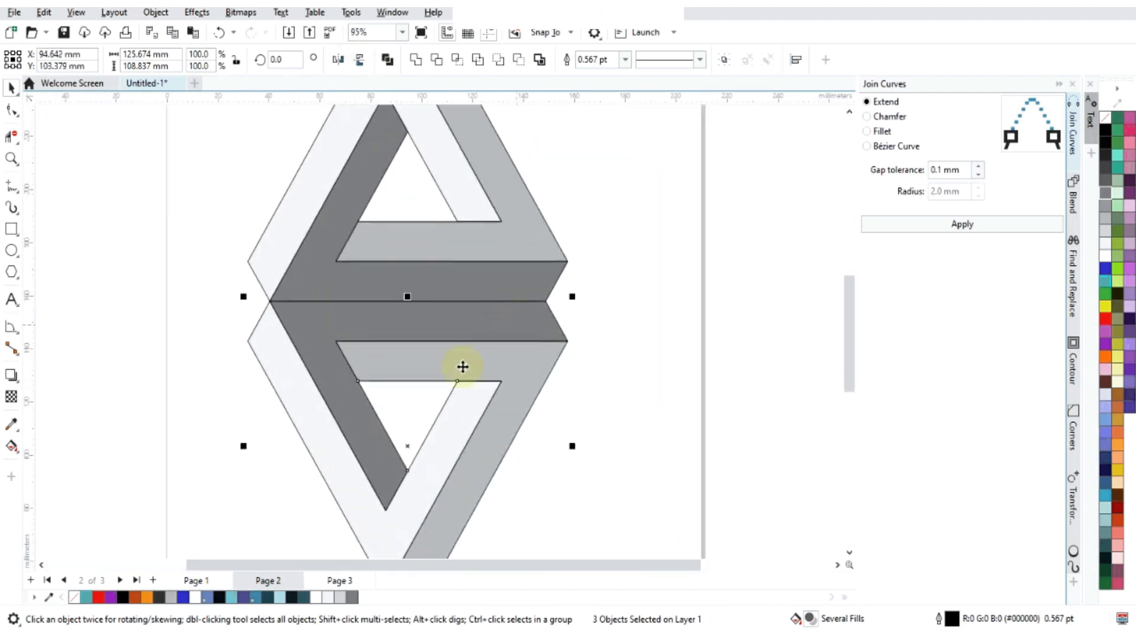
- Apply a downward fountain transparency to the mirrored triangle so it fades out like a reflection
{"action": "left_click", "coordinate": [11, 397]}
{"action": "left_click_drag", "start_coordinate": [409, 183], "coordinate": [412, 482]}
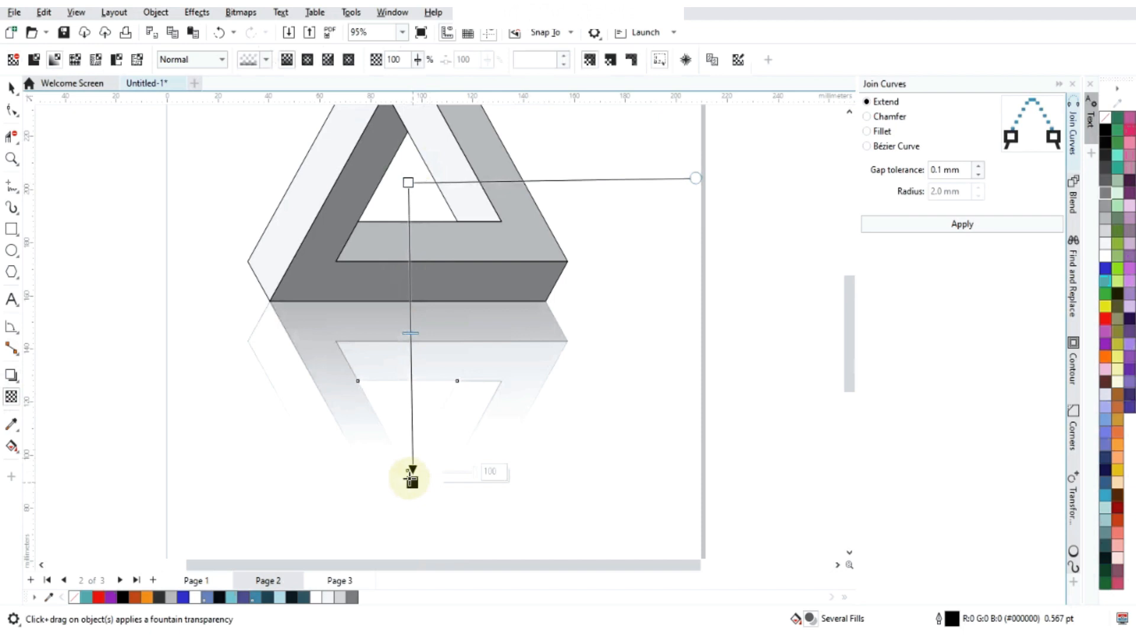
{"action": "scroll", "coordinate": [408, 290], "scroll_direction": "down", "scroll_amount": 4}
{"action": "scroll", "coordinate": [418, 378], "scroll_direction": "up", "scroll_amount": 2}
- Adjust the reflection's transparency so the fade starts at the original's lower bar and ends near the mirrored triangle's inner tip
{"action": "left_click_drag", "start_coordinate": [408, 402], "coordinate": [410, 359]}
{"action": "left_click_drag", "start_coordinate": [407, 203], "coordinate": [411, 258]}
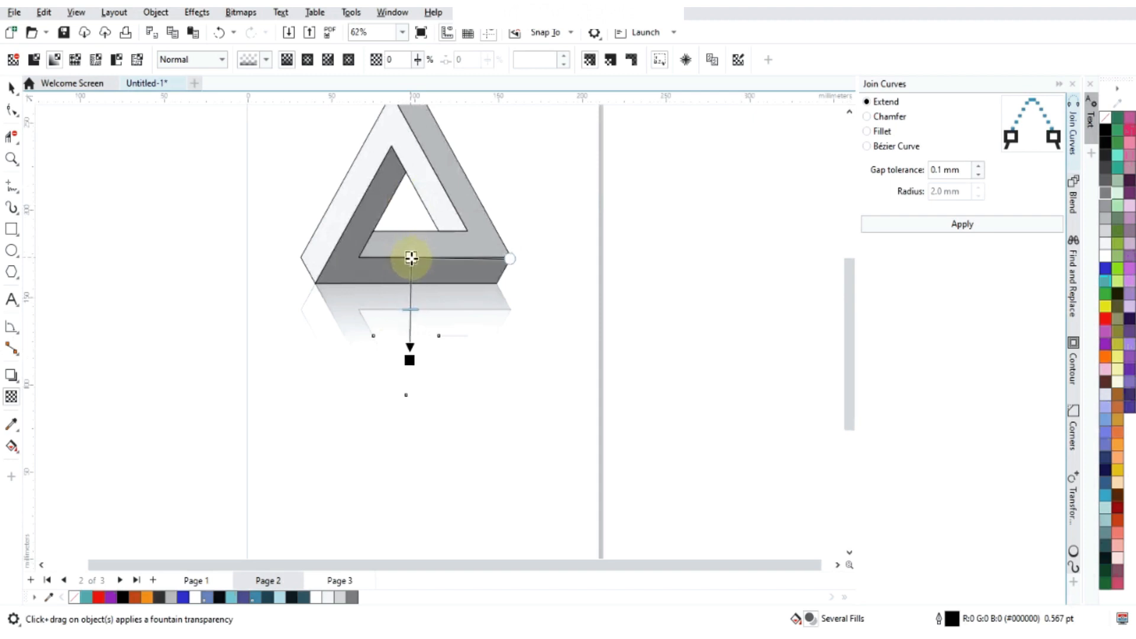
{"action": "scroll", "coordinate": [409, 359], "scroll_direction": "up", "scroll_amount": 2}
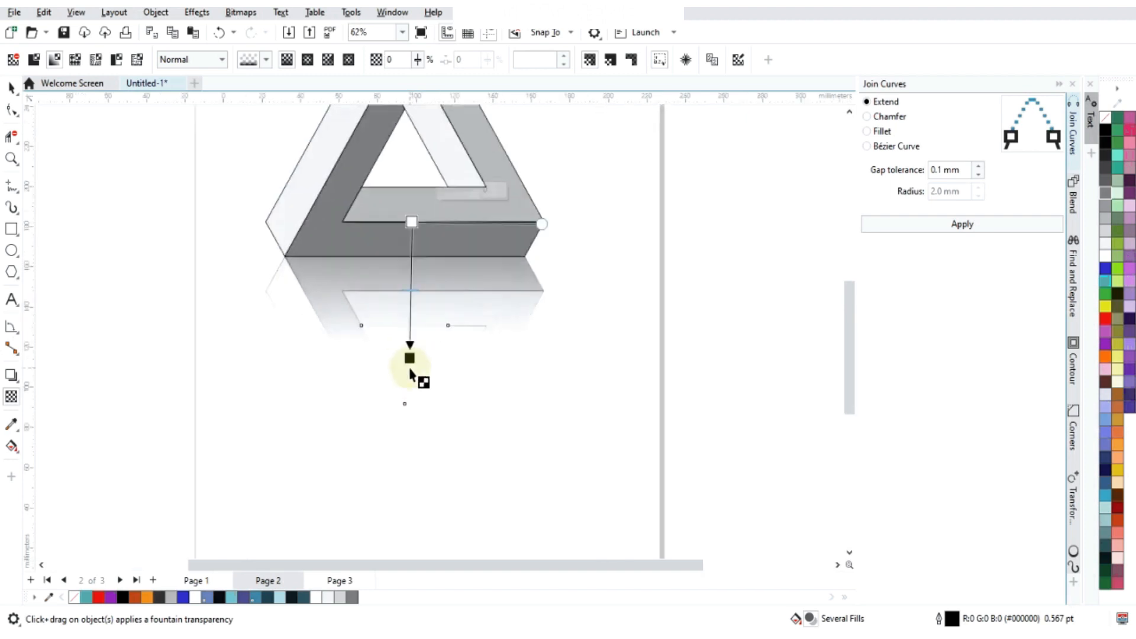
{"action": "left_click_drag", "start_coordinate": [409, 359], "coordinate": [411, 396]}
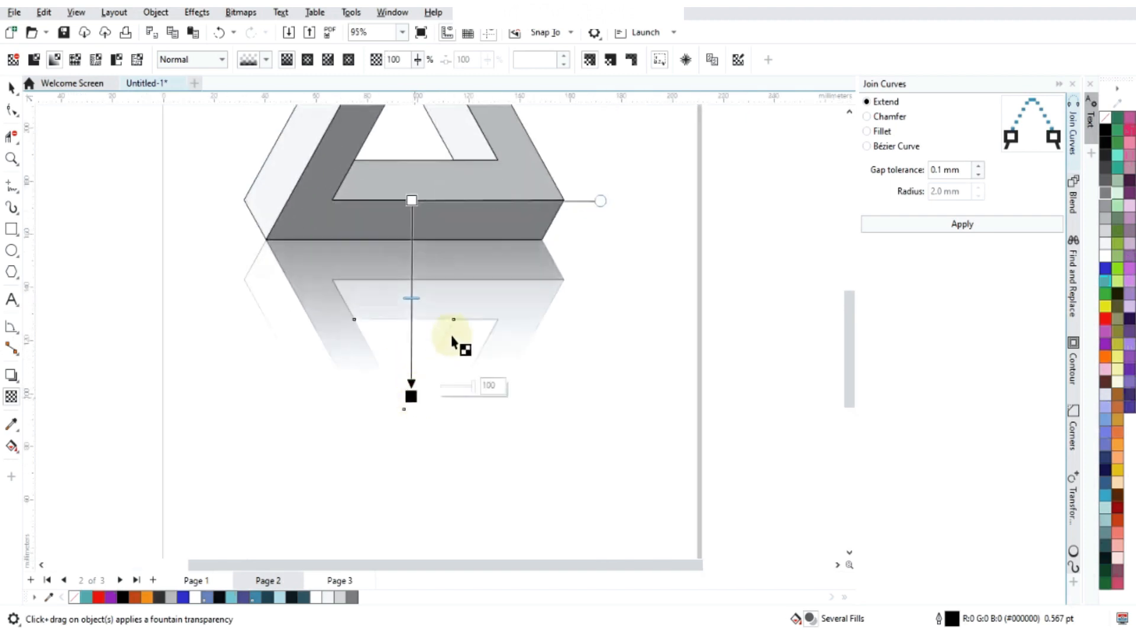
{"action": "scroll", "coordinate": [269, 237], "scroll_direction": "down", "scroll_amount": 4}
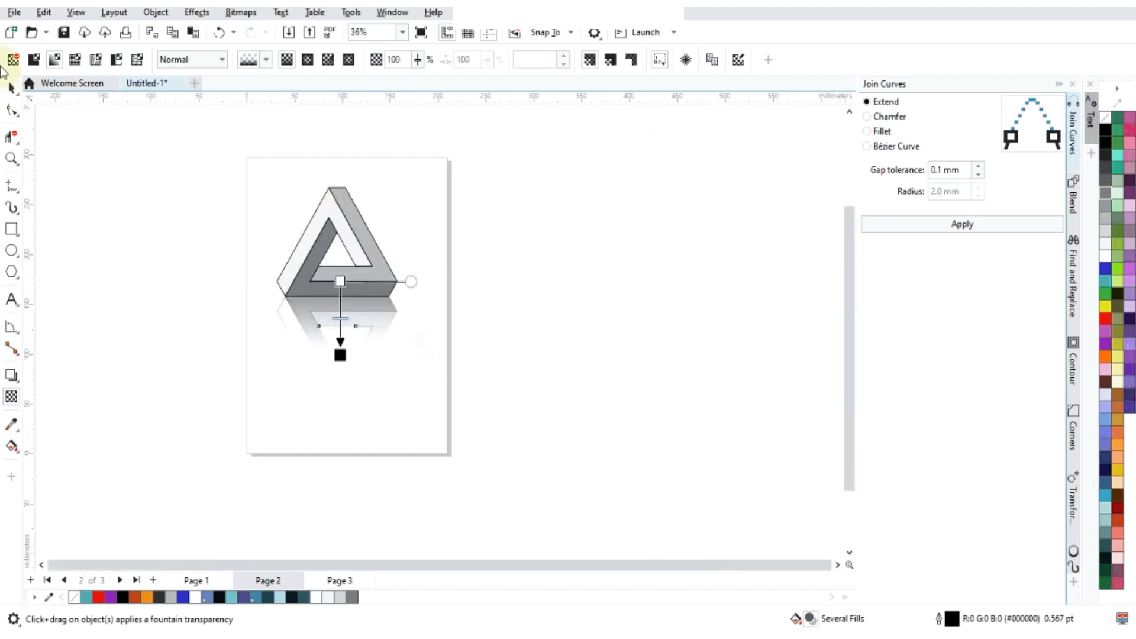
- Remove the outline from the three pieces of the mirrored triangle so only the fading fills remain
{"action": "left_click", "coordinate": [9, 89]}
{"action": "left_click_drag", "start_coordinate": [61, 210], "coordinate": [77, 246]}
{"action": "scroll", "coordinate": [364, 281], "scroll_direction": "up", "scroll_amount": 2}
{"action": "left_click_drag", "start_coordinate": [190, 462], "coordinate": [549, 103]}
{"action": "scroll", "coordinate": [299, 240], "scroll_direction": "up", "scroll_amount": 1}
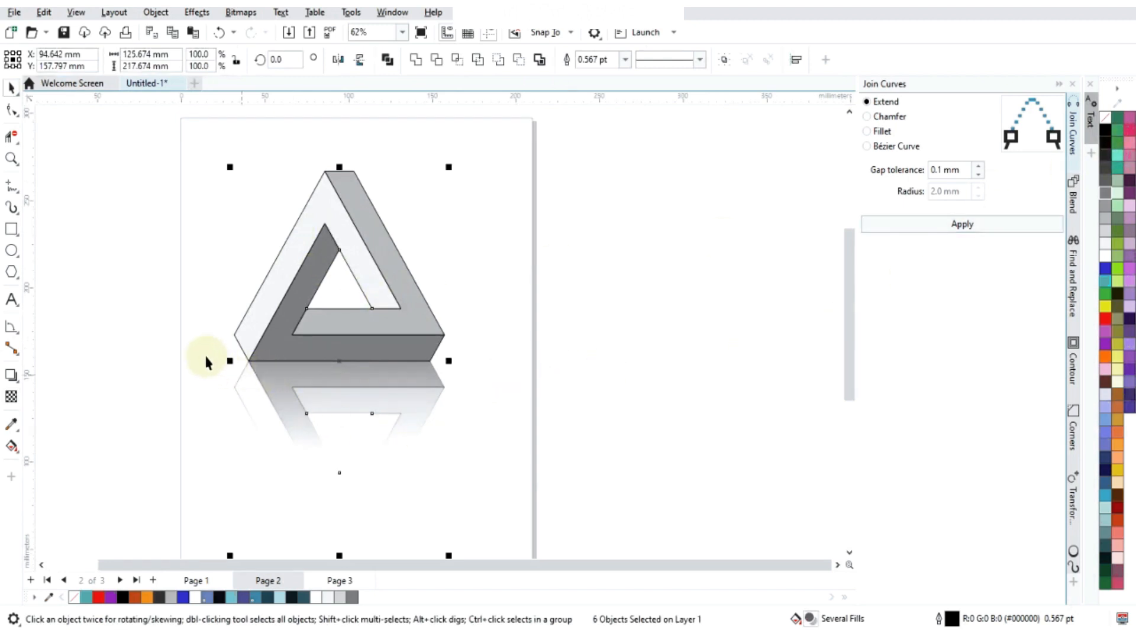
{"action": "left_click_drag", "start_coordinate": [430, 471], "coordinate": [608, 560]}
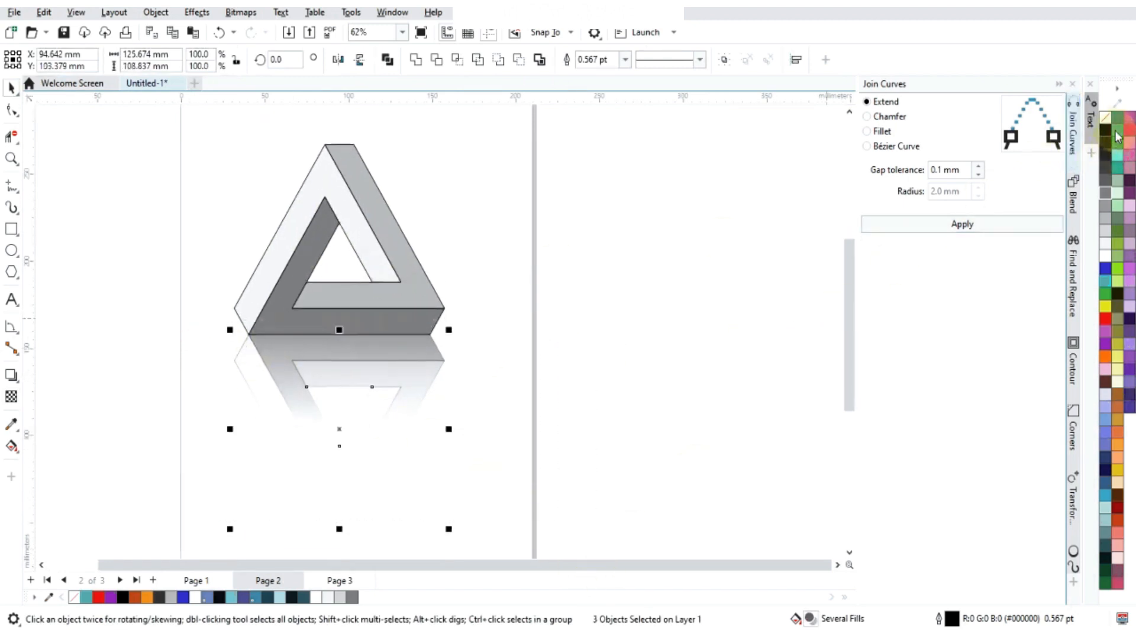
{"action": "right_click", "coordinate": [1108, 123]}
{"action": "left_click", "coordinate": [1081, 128]}
{"action": "left_click", "coordinate": [743, 277]}
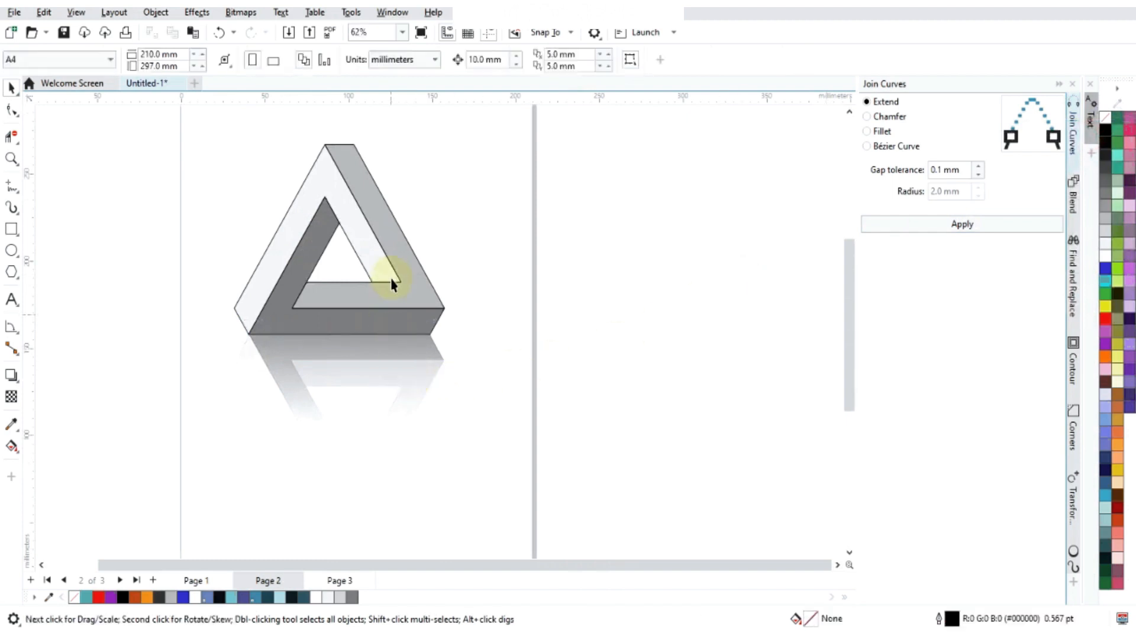
- Apply a thicker preset outline width to the three pieces of the original triangle
{"action": "scroll", "coordinate": [393, 294], "scroll_direction": "down", "scroll_amount": 1}
{"action": "left_click_drag", "start_coordinate": [203, 362], "coordinate": [519, 89]}
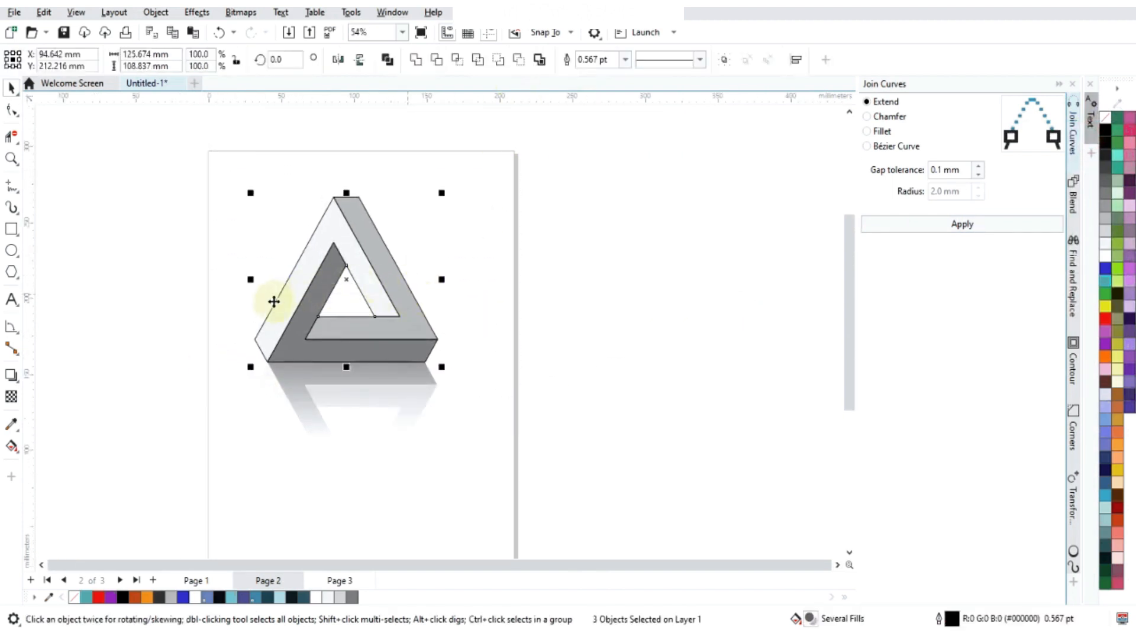
{"action": "left_click", "coordinate": [627, 59]}
{"action": "left_click", "coordinate": [603, 122]}
{"action": "left_click", "coordinate": [559, 342]}
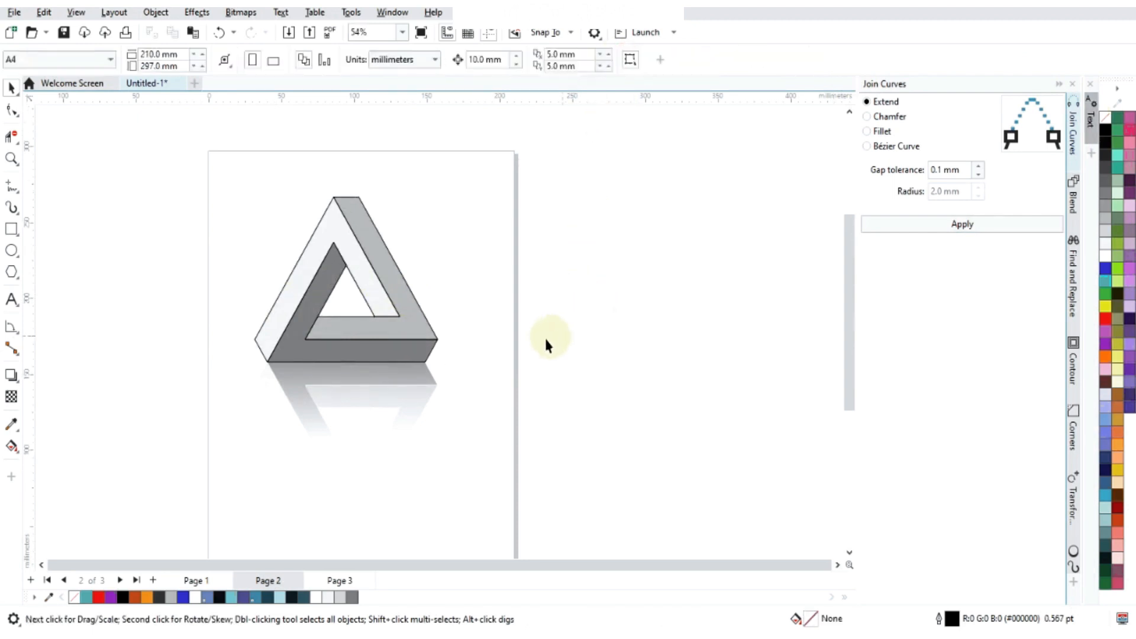
- Start an artistic text object in the empty page area to the right of the triangle
{"action": "scroll", "coordinate": [333, 360], "scroll_direction": "up", "scroll_amount": 2}
{"action": "scroll", "coordinate": [385, 311], "scroll_direction": "down", "scroll_amount": 3}
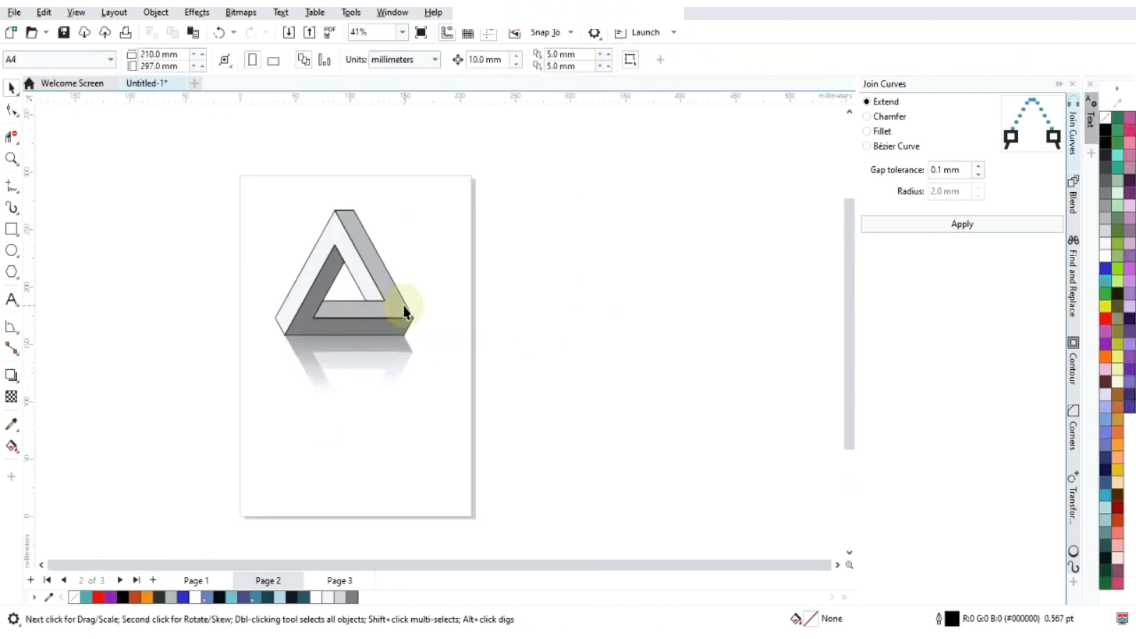
{"action": "scroll", "coordinate": [405, 311], "scroll_direction": "up", "scroll_amount": 1}
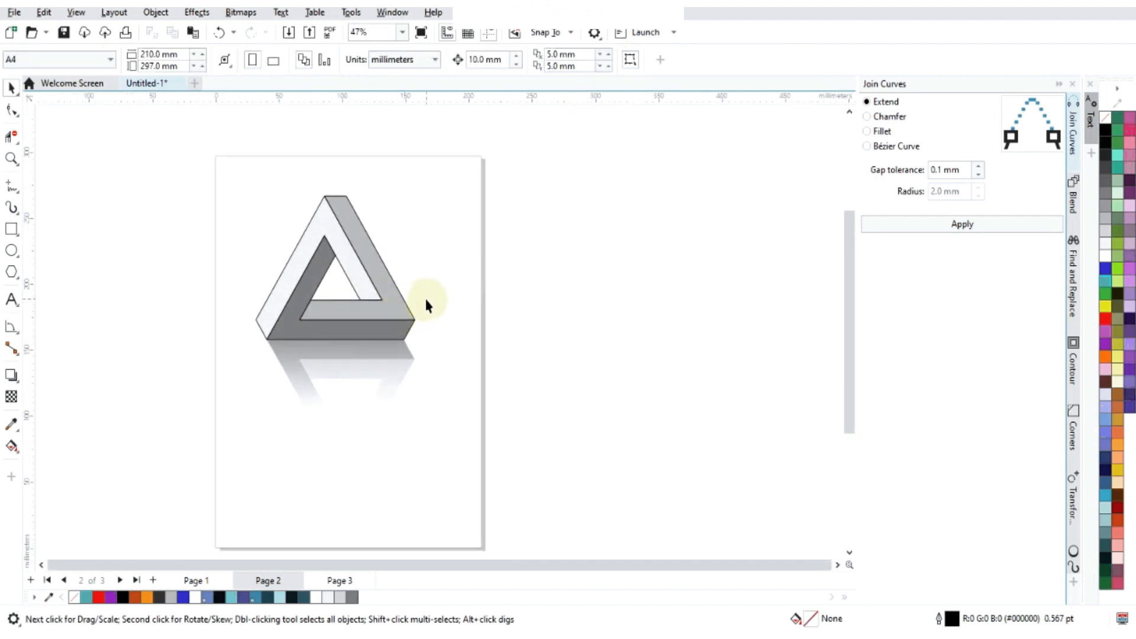
{"action": "scroll", "coordinate": [332, 318], "scroll_direction": "up", "scroll_amount": 3}
{"action": "scroll", "coordinate": [331, 319], "scroll_direction": "up", "scroll_amount": 1}
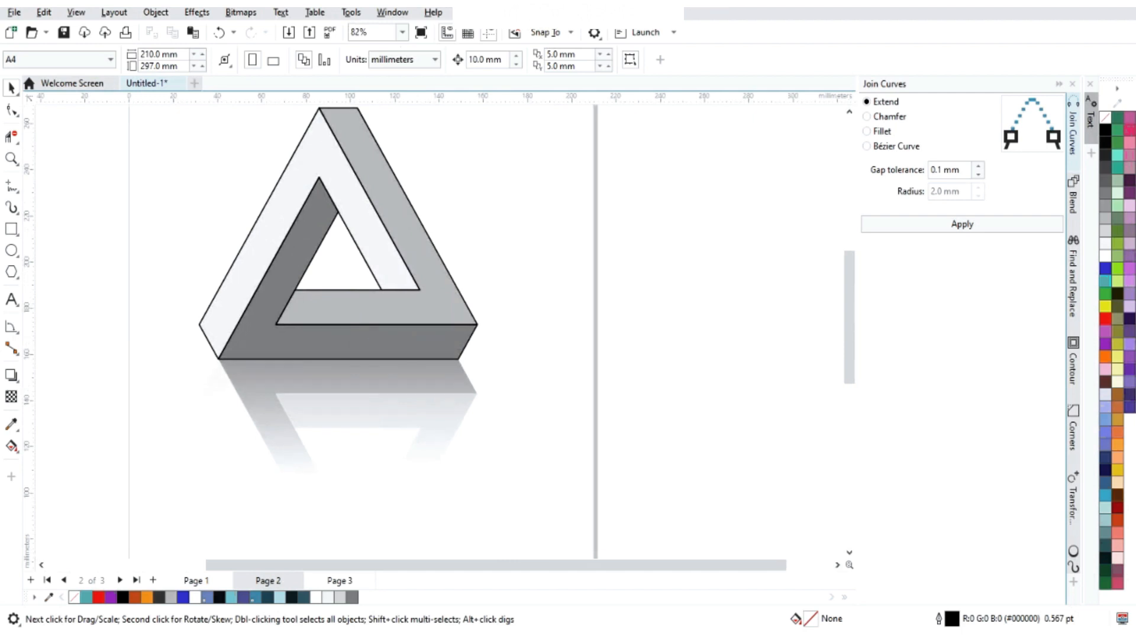
{"action": "left_click", "coordinate": [12, 300]}
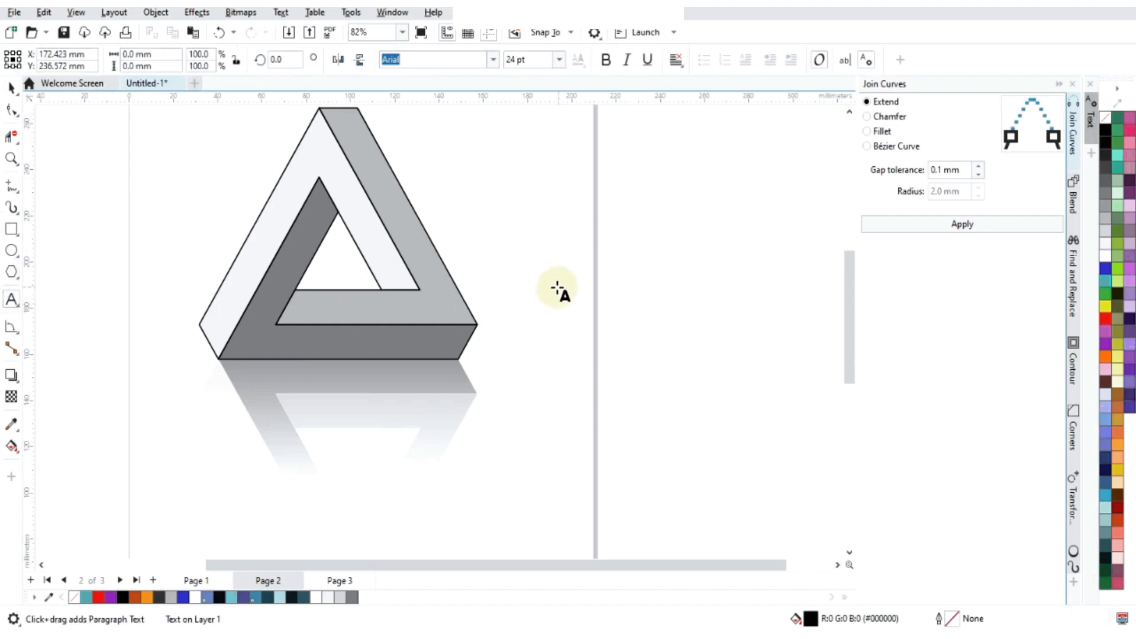
{"action": "scroll", "coordinate": [472, 186], "scroll_direction": "up", "scroll_amount": 5}
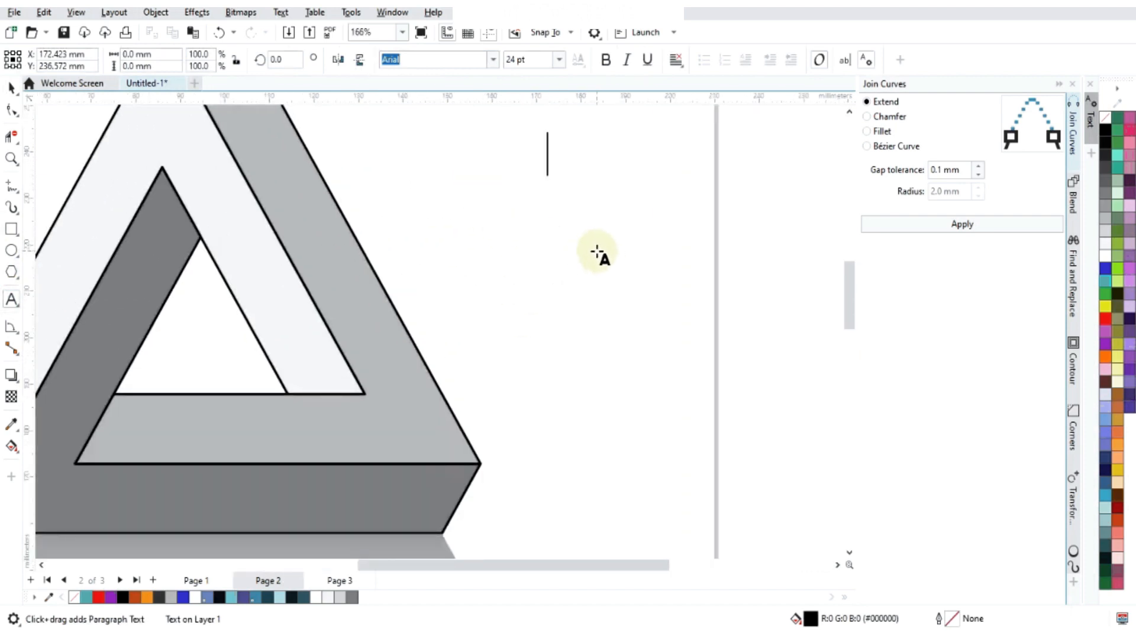